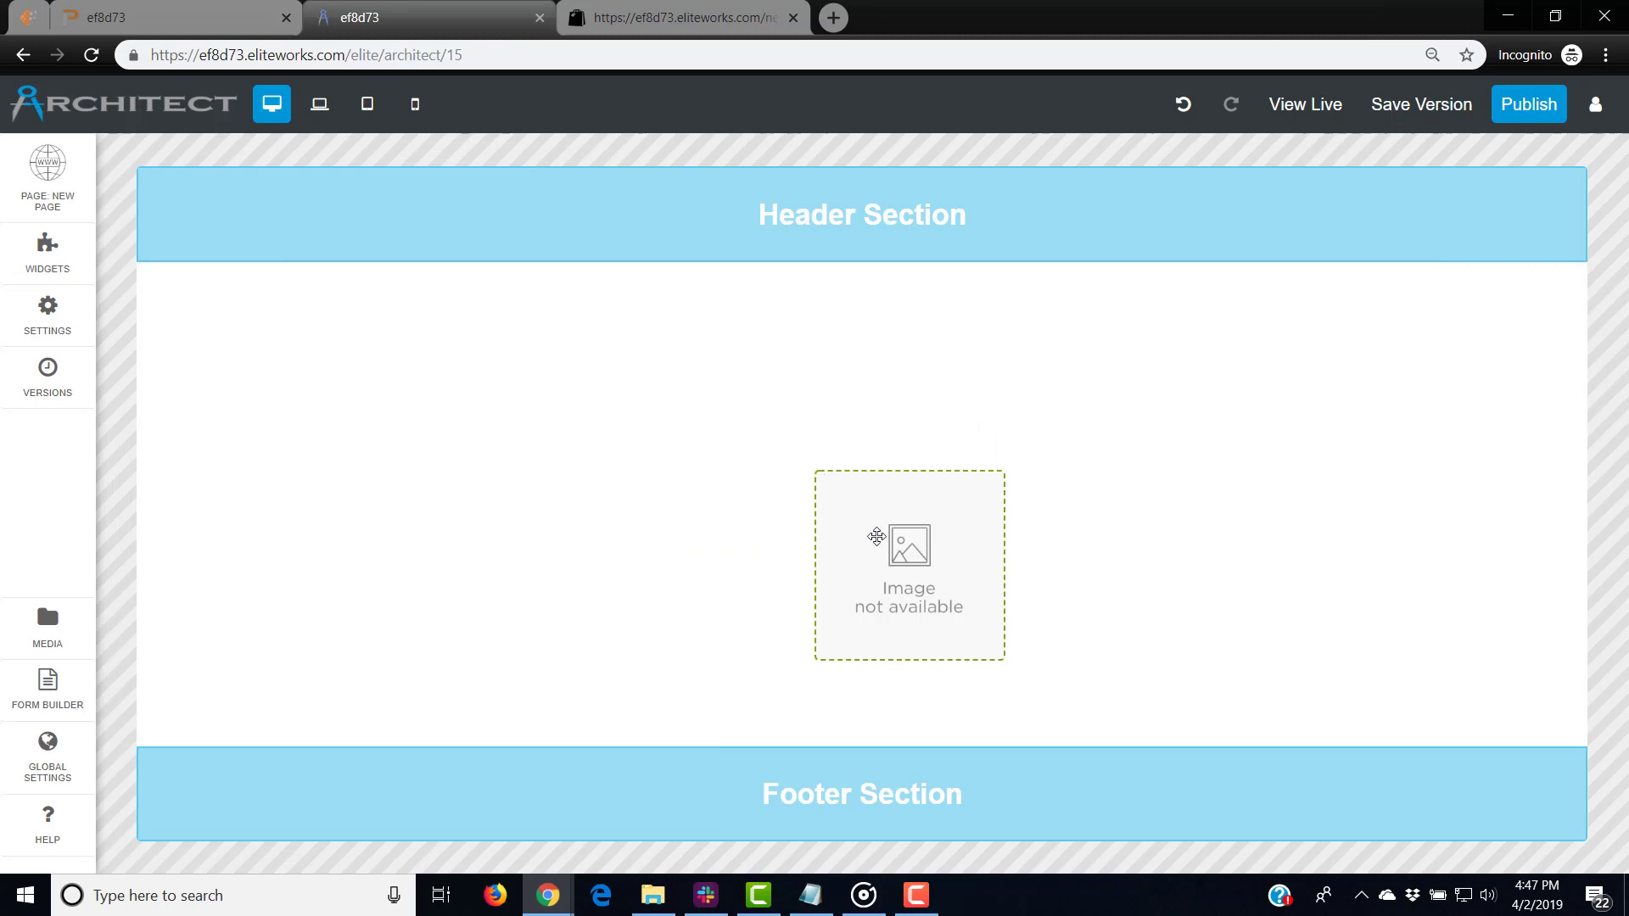
Move the image placeholder higher in the middle of the blank section and enlarge it from its corner
left_click(963, 598)
left_click_drag(963, 598, 907, 527)
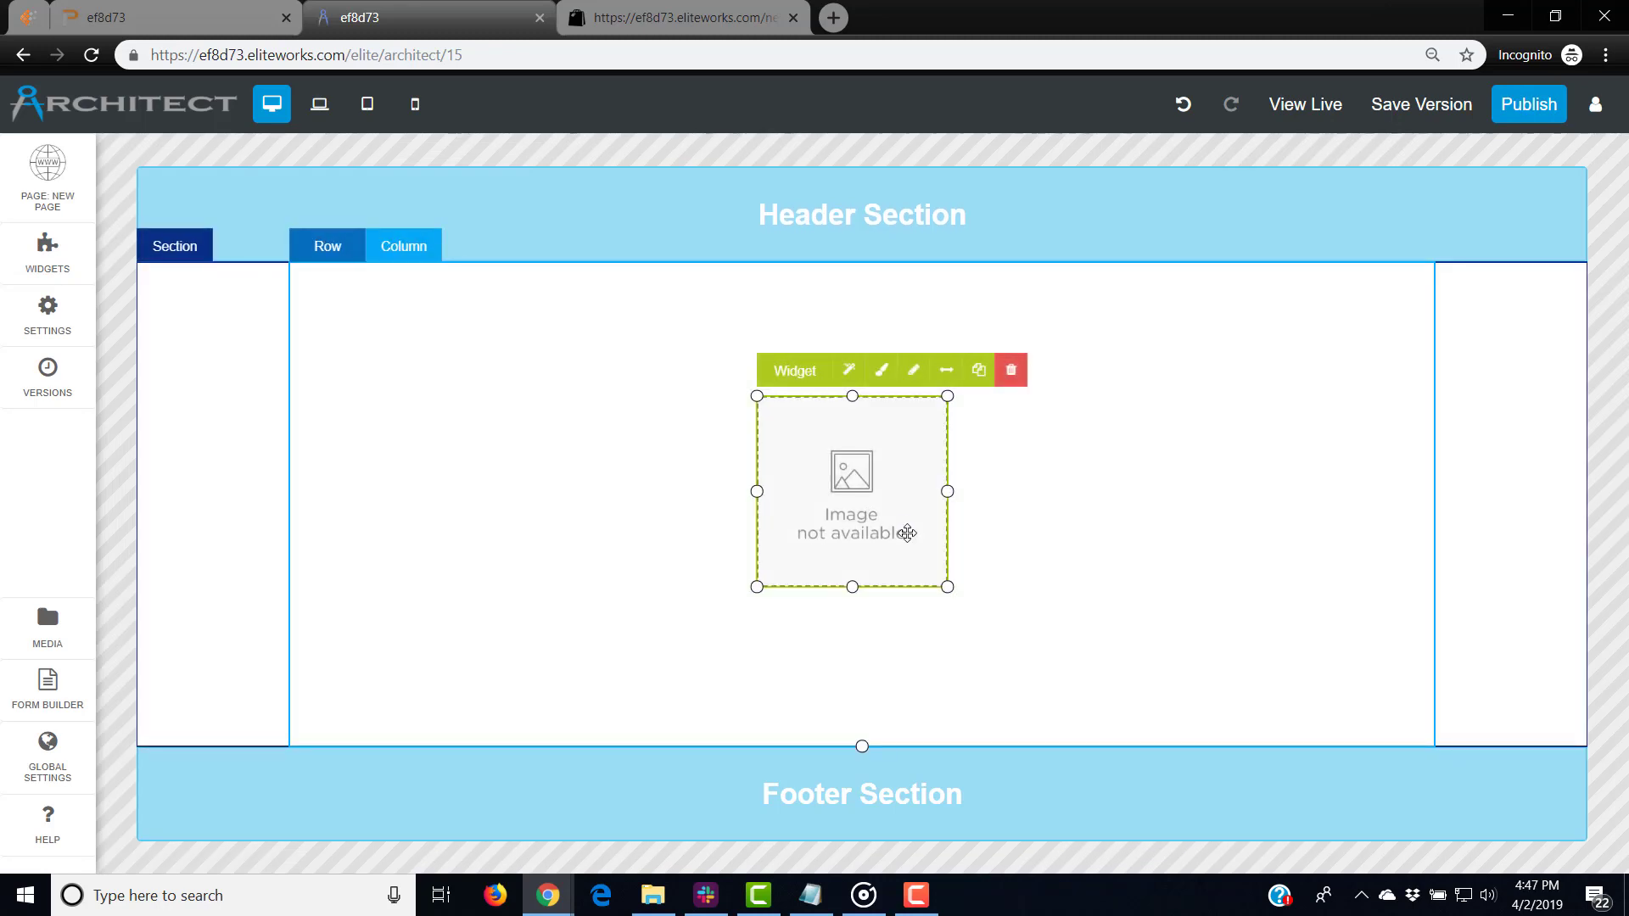
left_click_drag(947, 587, 1052, 679)
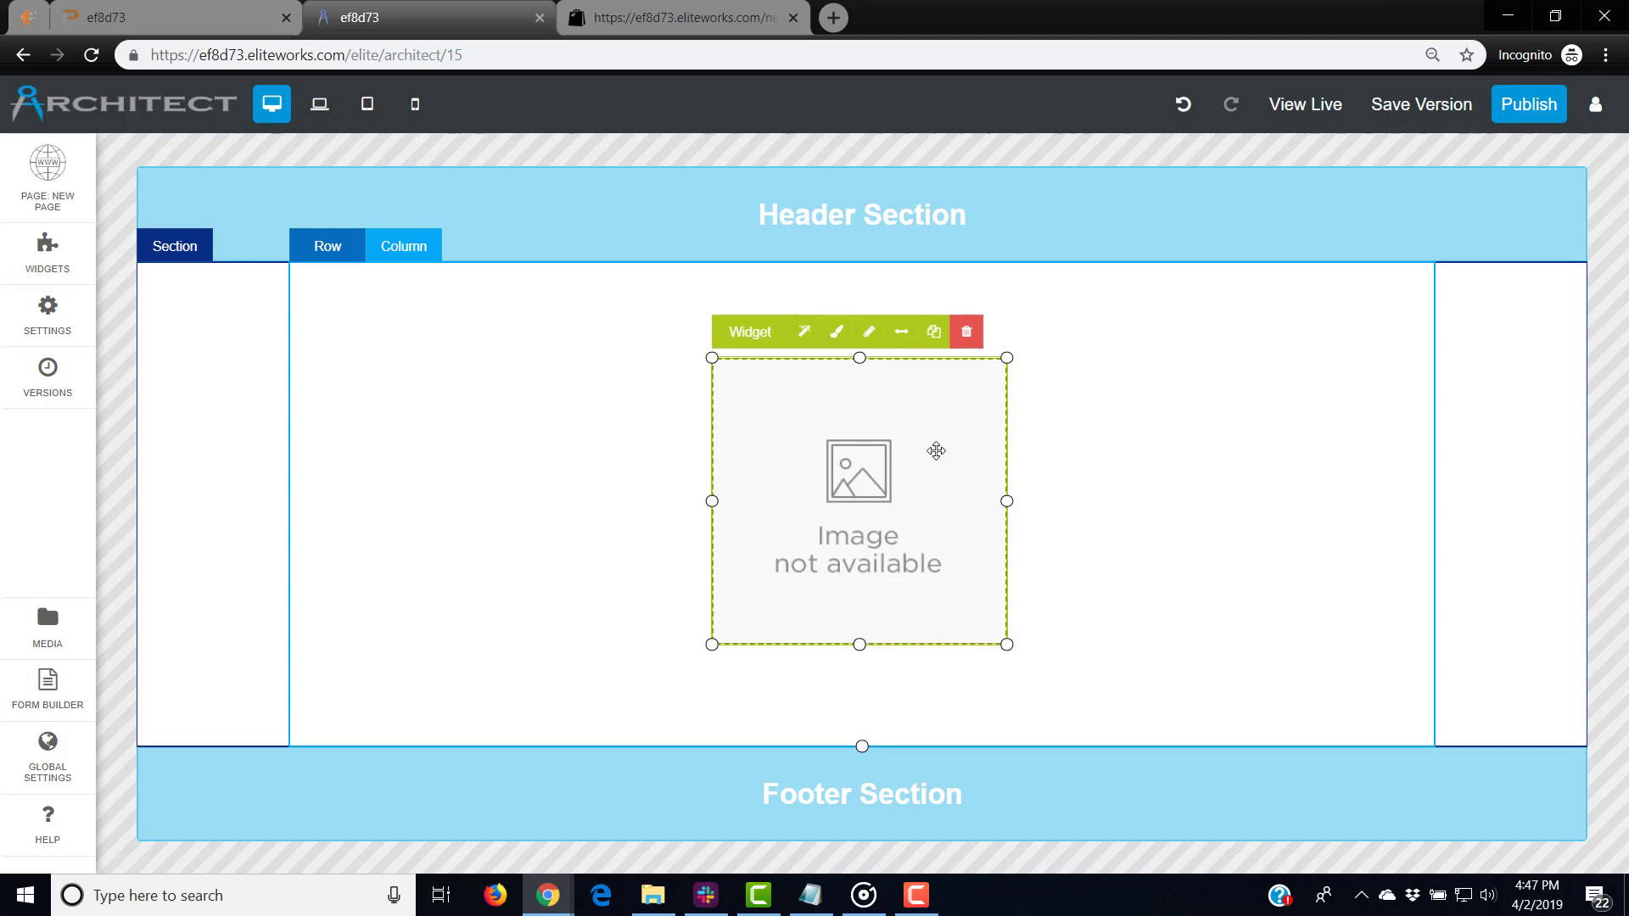
Open the image chooser's file manager and upload 3 guys home banner.jpg into it from the file explorer
left_click(872, 338)
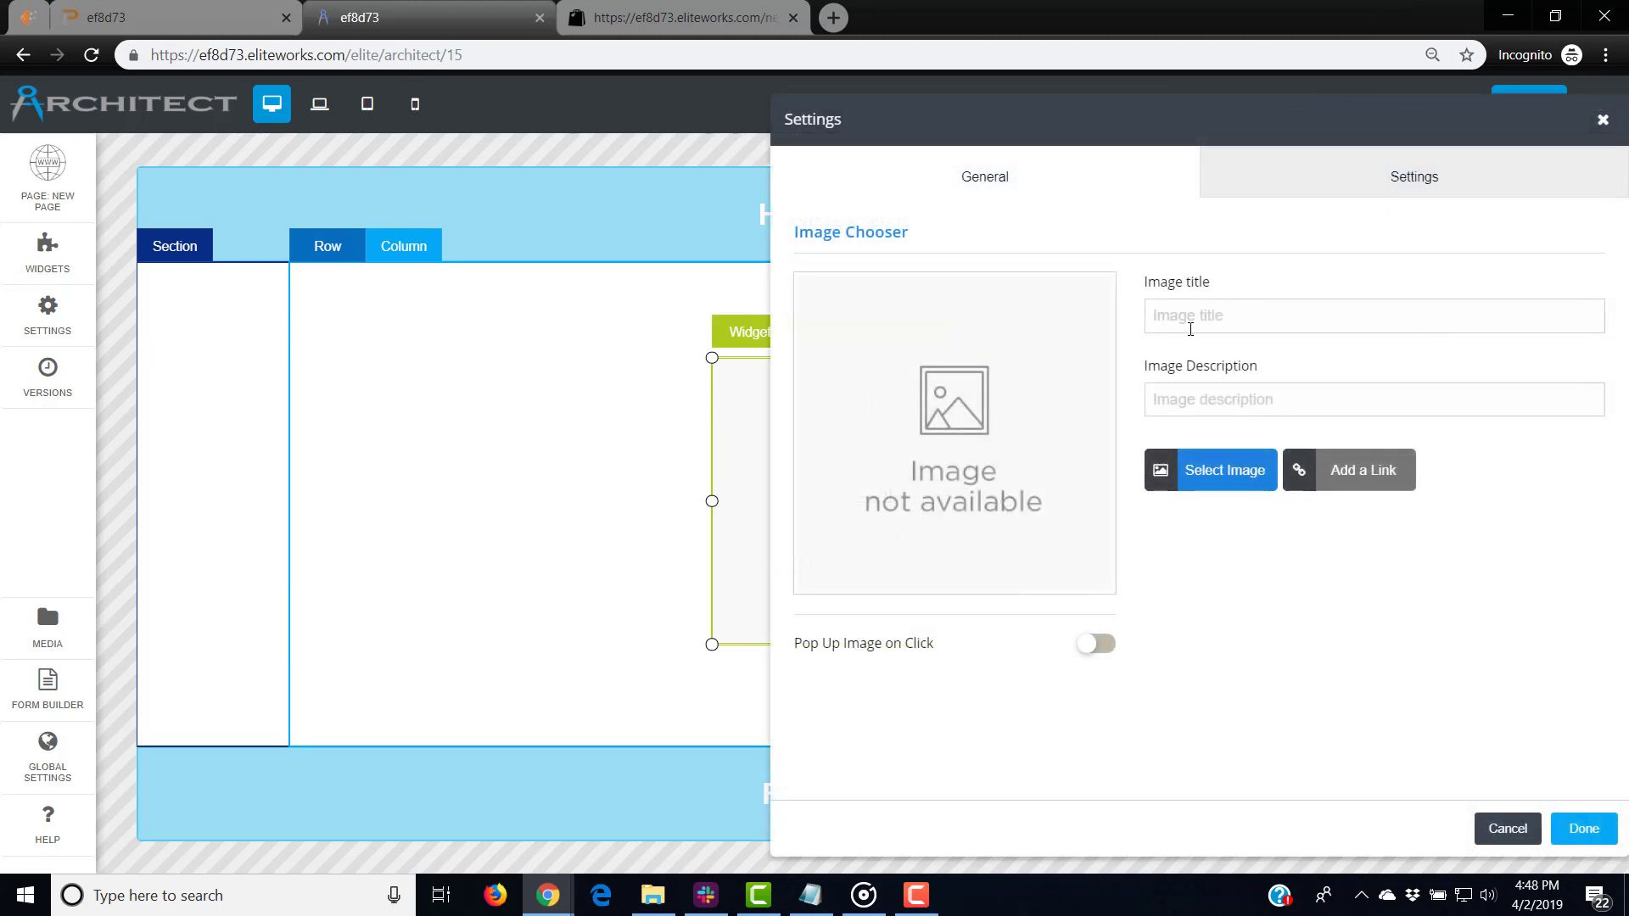
left_click(1220, 475)
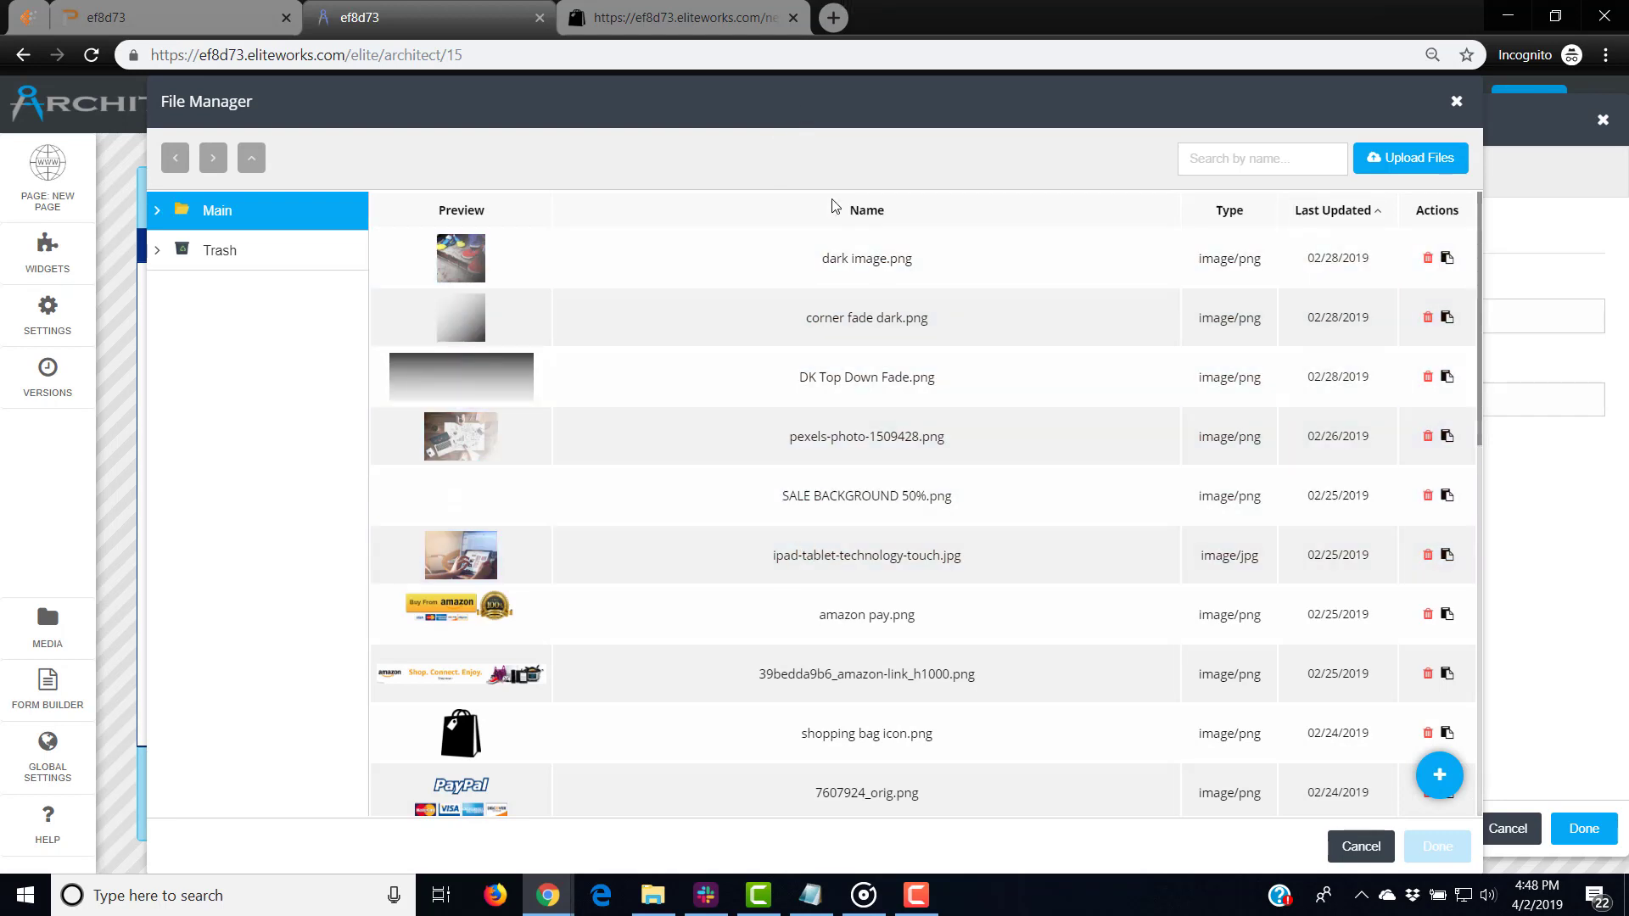
left_click_drag(851, 103, 876, 104)
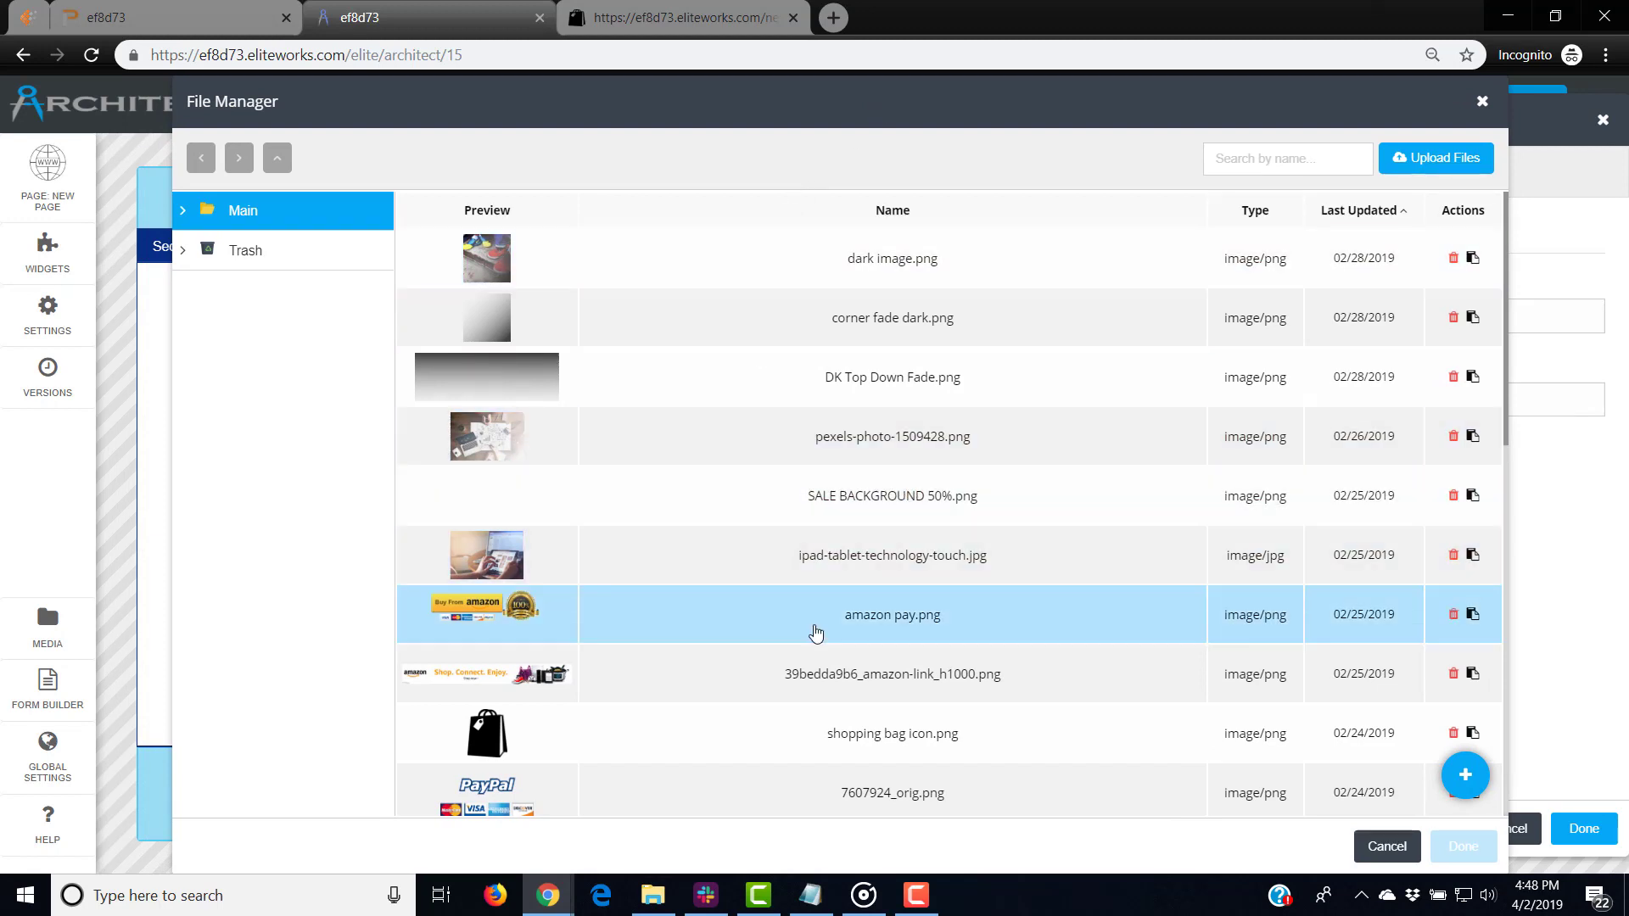
left_click(652, 897)
left_click_drag(939, 39, 632, 104)
left_click_drag(1300, 244, 860, 245)
left_click_drag(488, 248, 1054, 385)
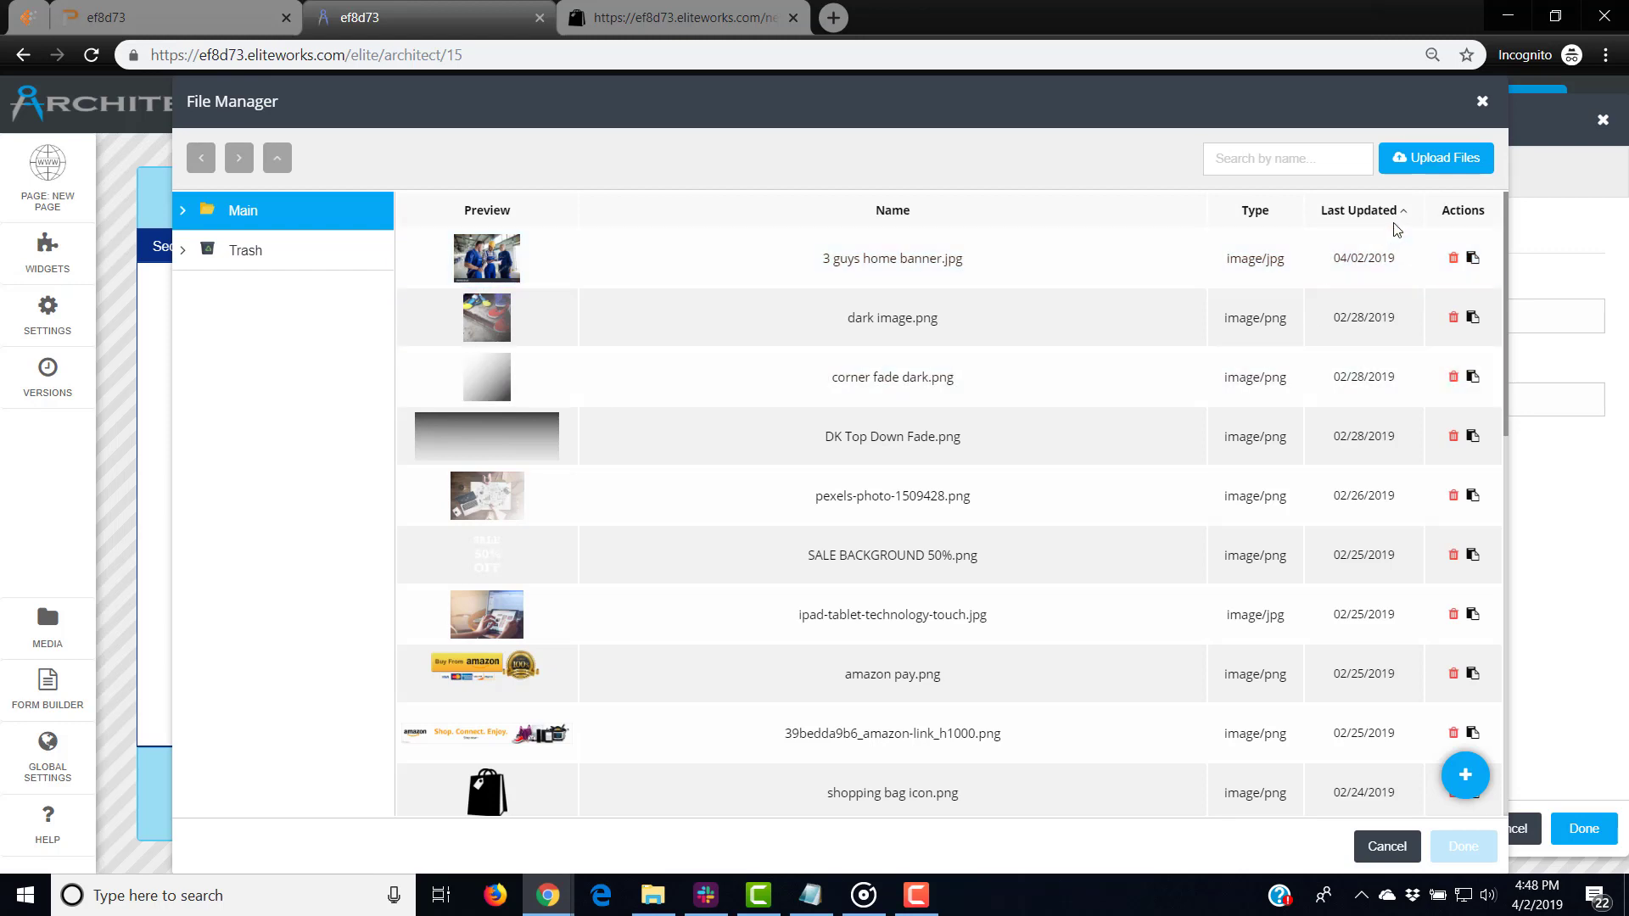
Upload f161807b41_background1.jpg from the EliteWorks desktop folder into the file manager
left_click(1441, 161)
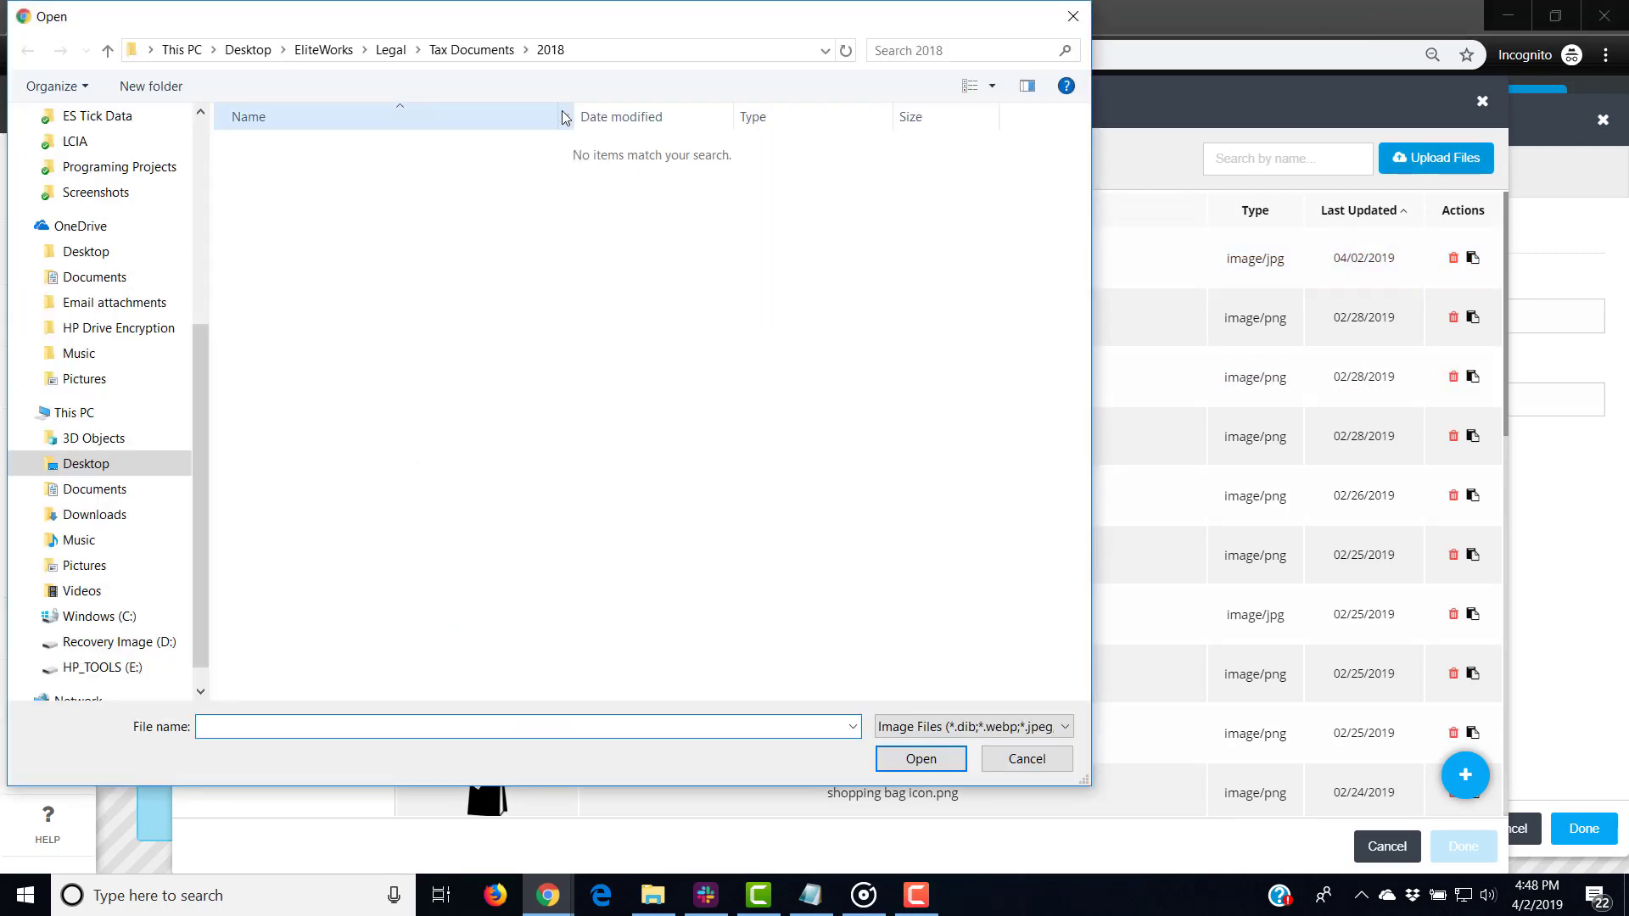
left_click(339, 53)
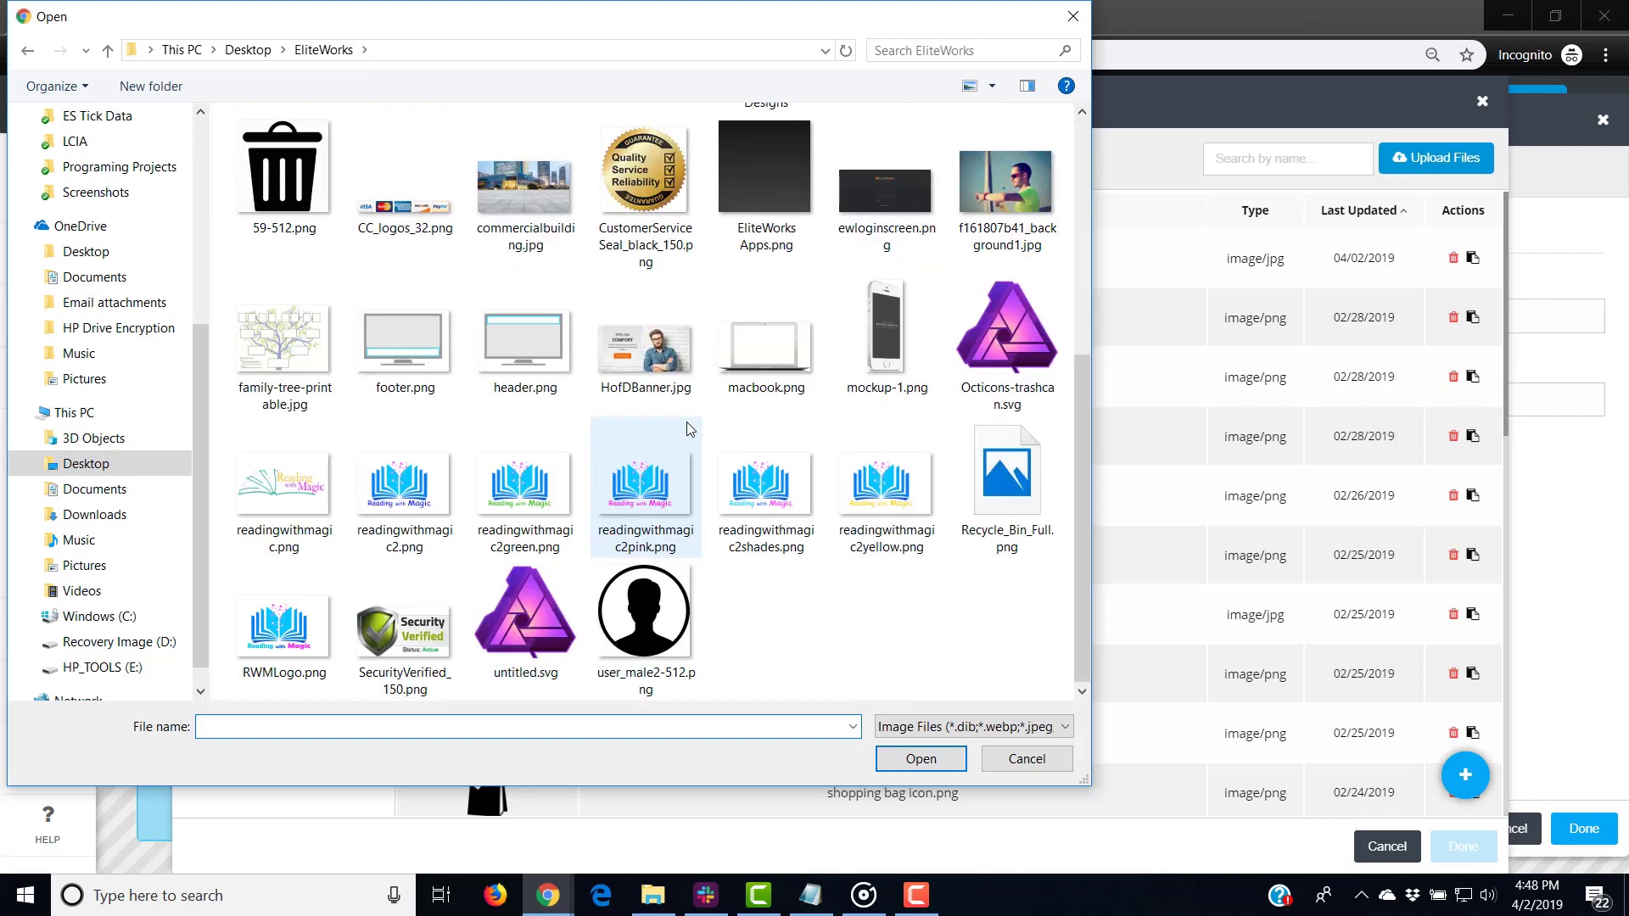
scroll(691, 433, "down", 5)
double_click(1004, 255)
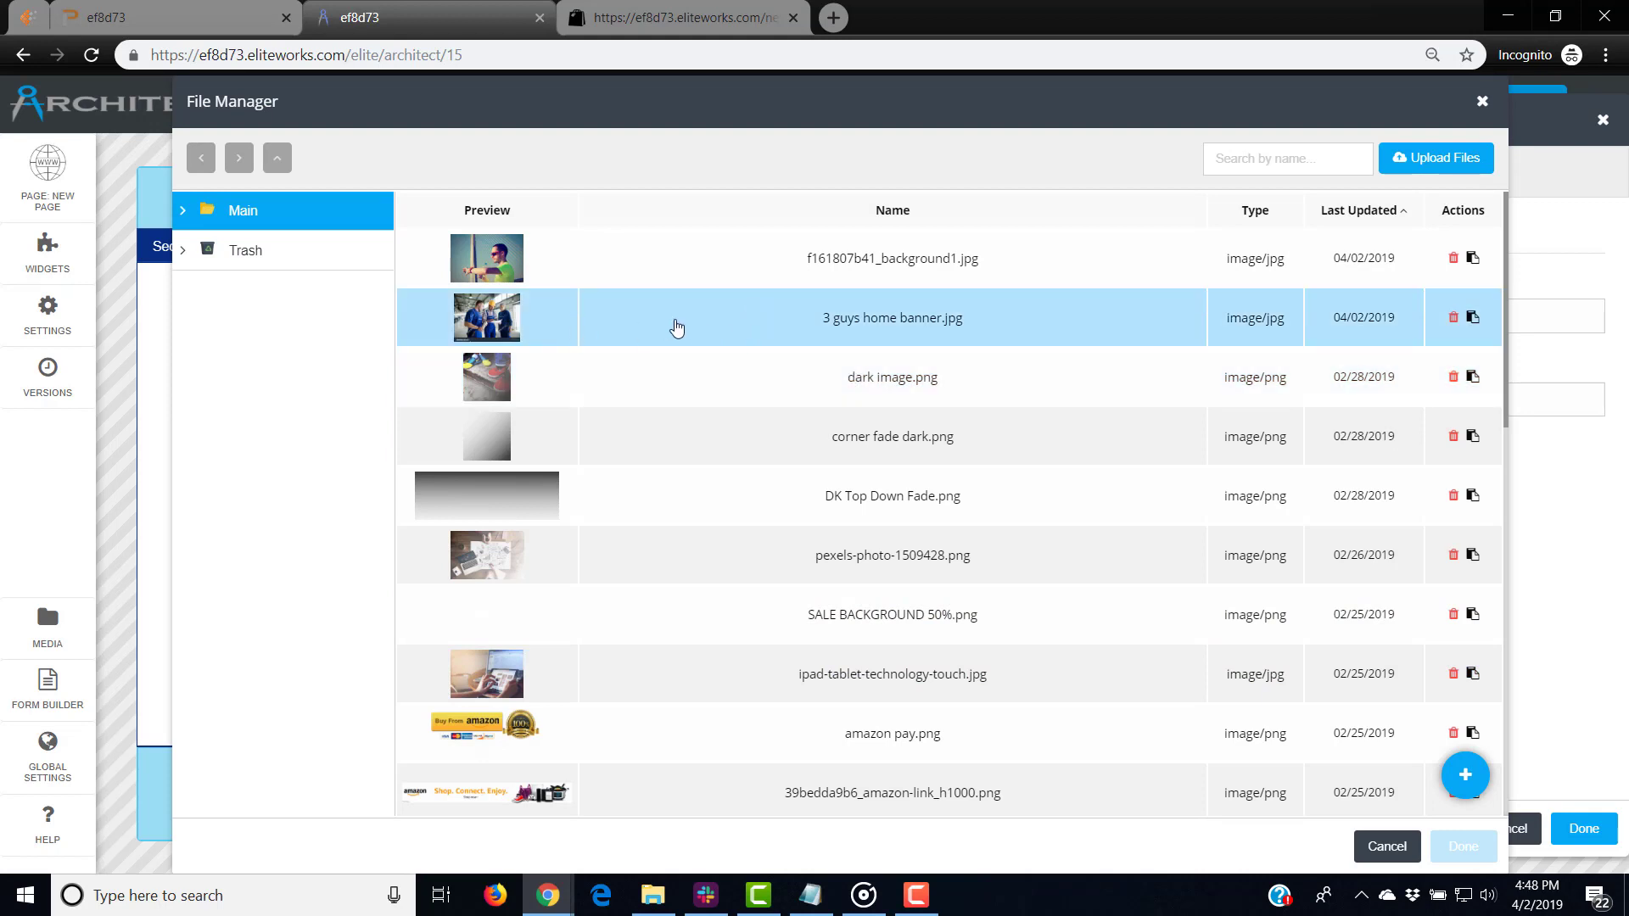
Use 3 guys home banner.jpg as the widget's image and view the available link types without adding a link
double_click(723, 328)
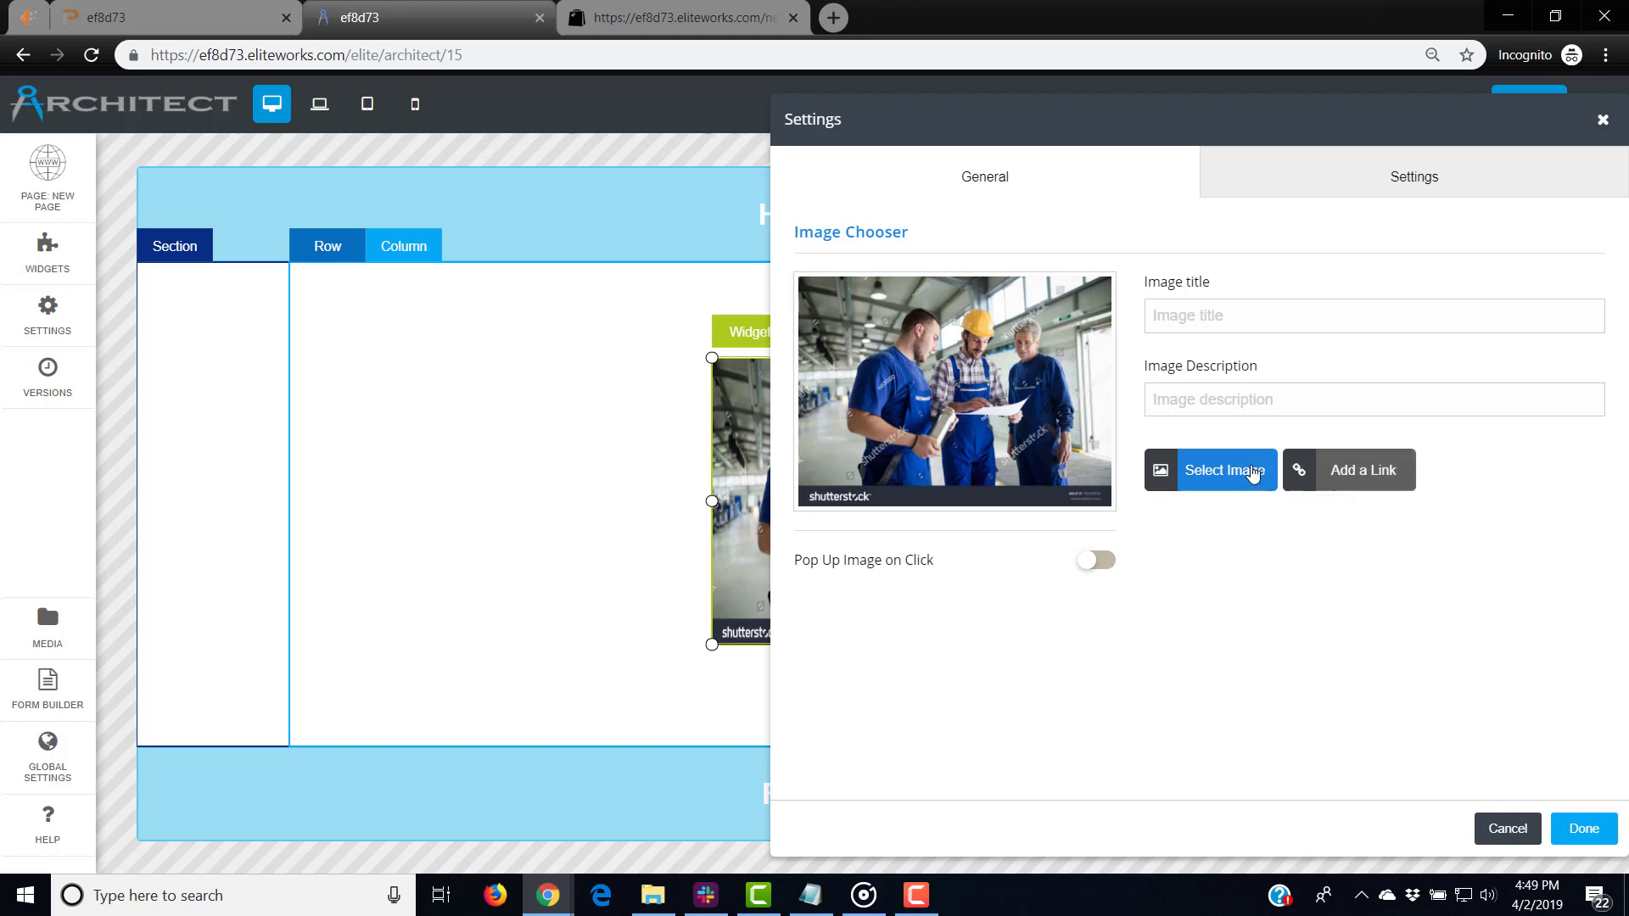
left_click(1373, 478)
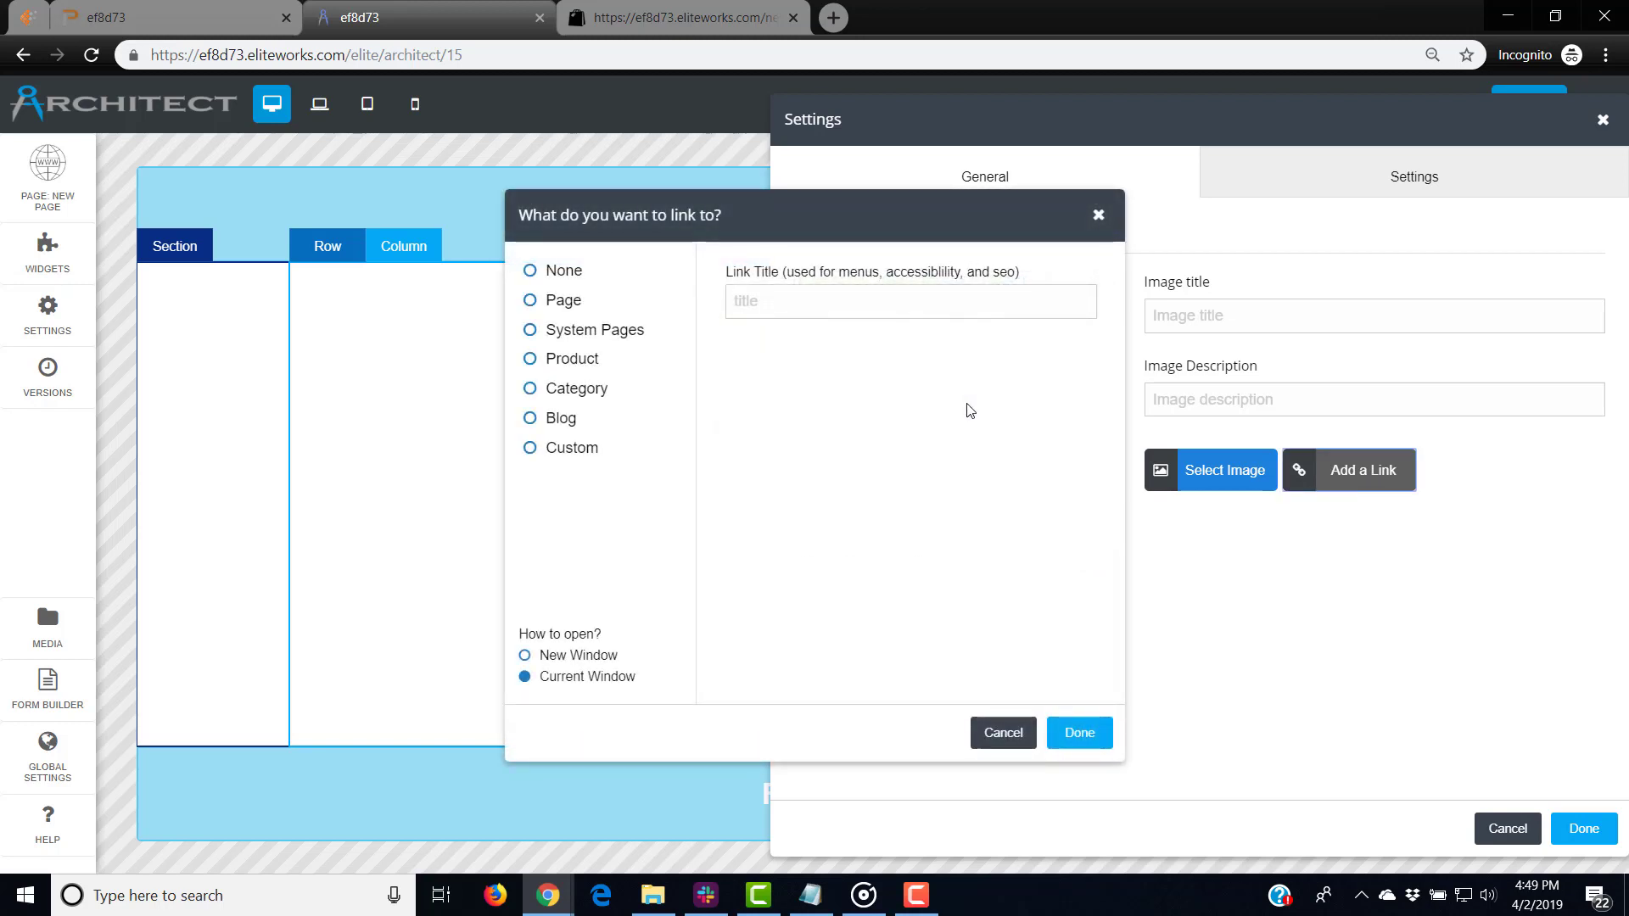
left_click(1096, 220)
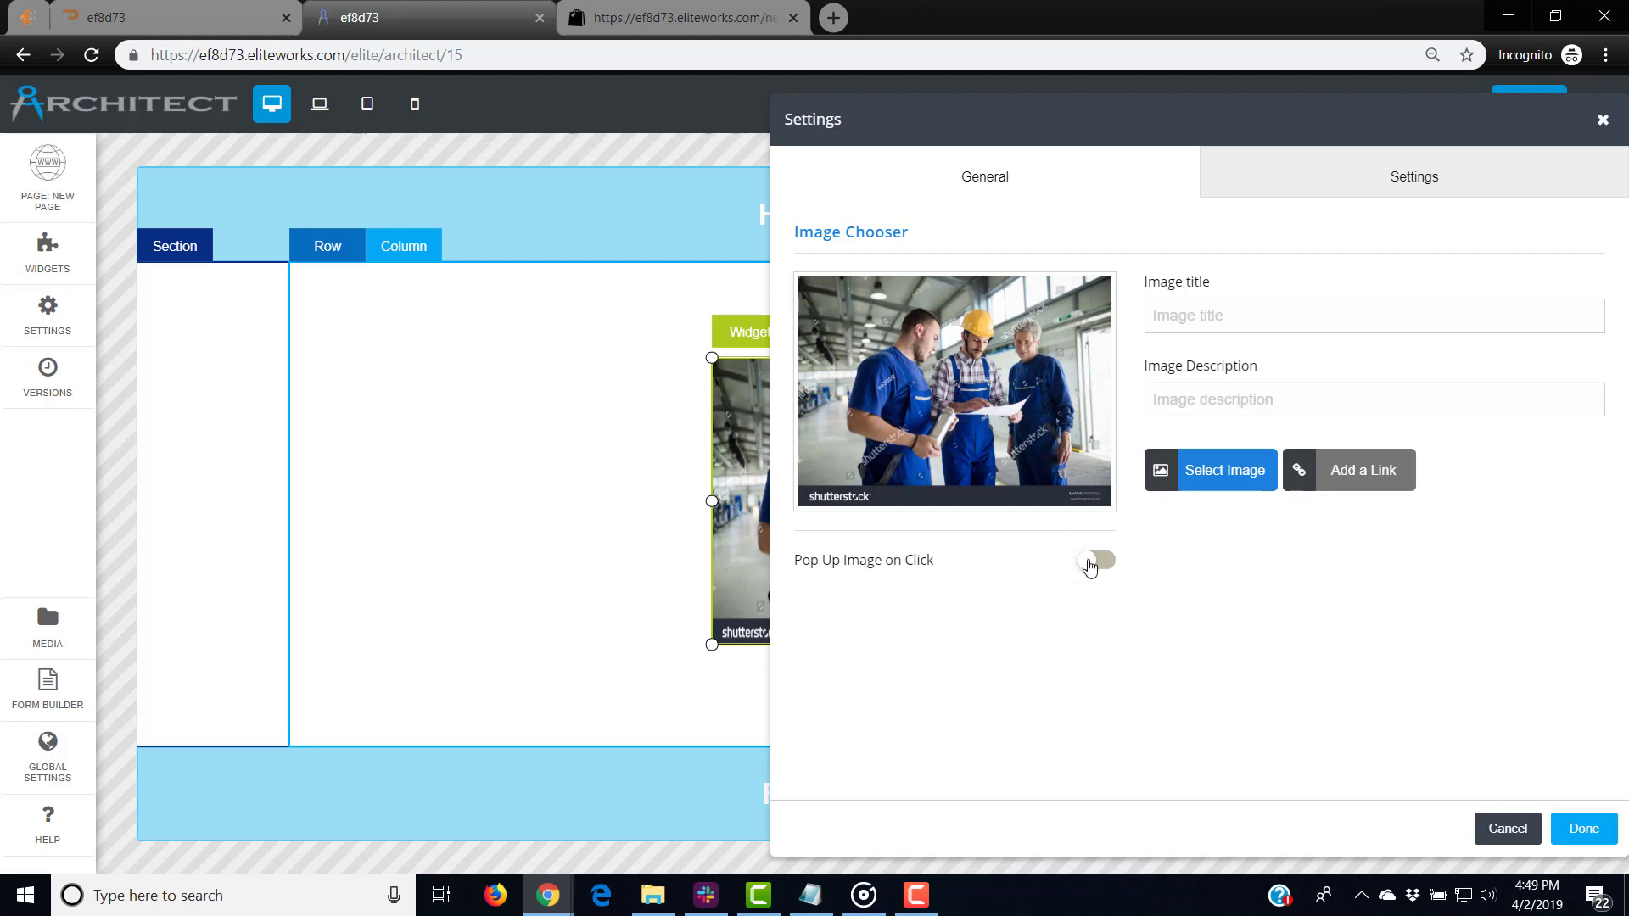
Turn on Pop Up Image on Click, view the image stretch and overflow options, and apply the widget settings
left_click(1090, 563)
left_click(1317, 188)
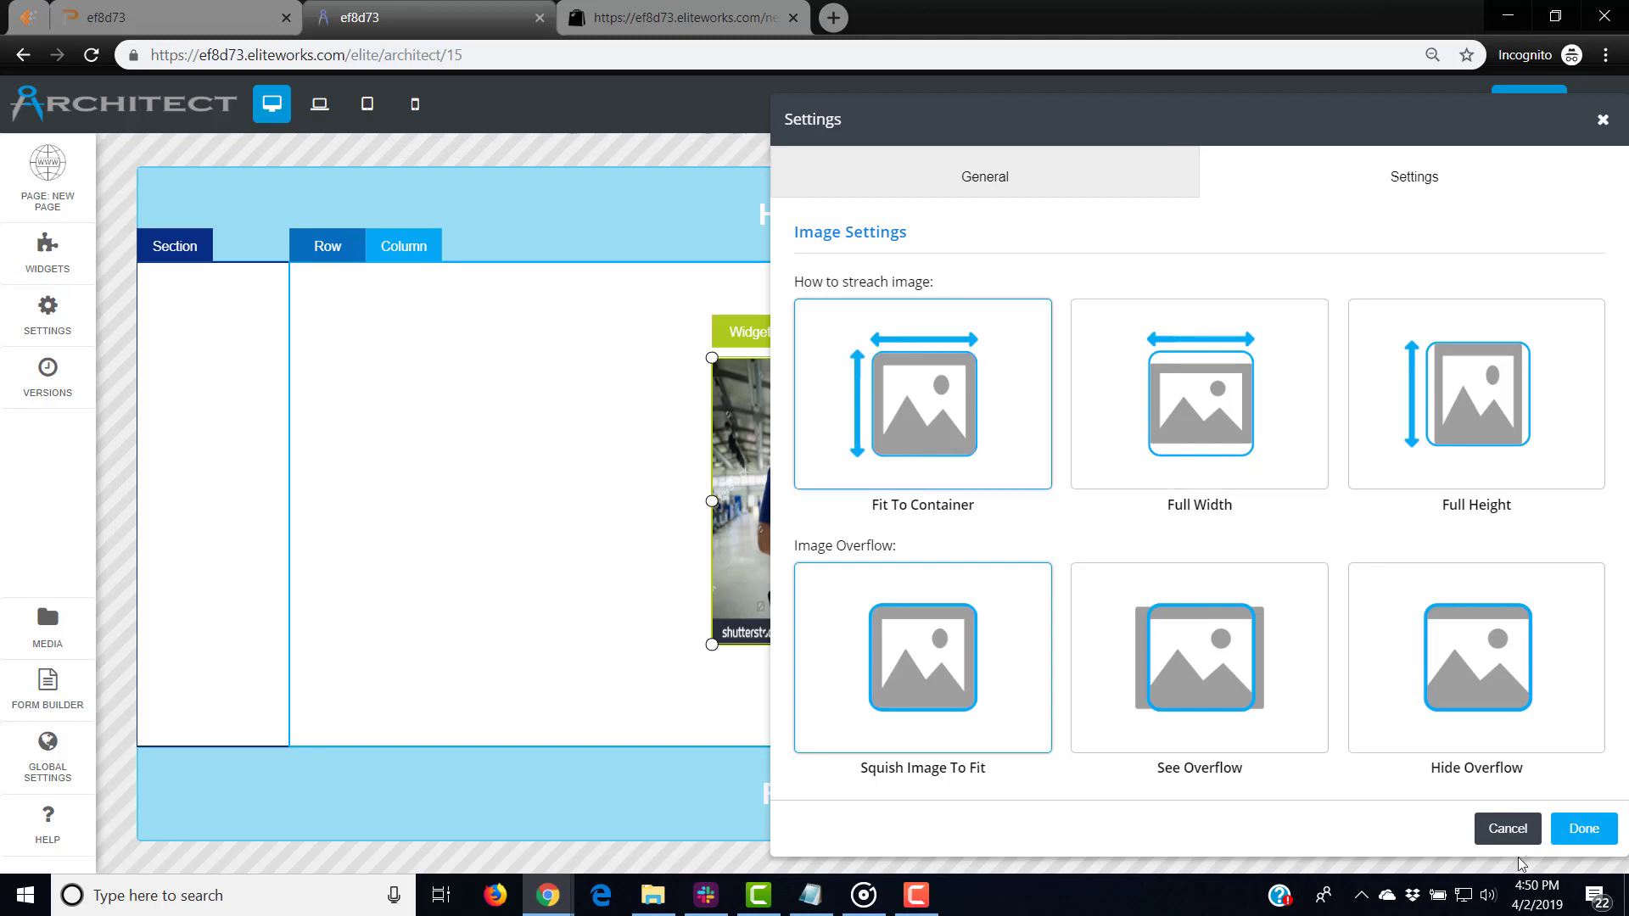
left_click(1579, 830)
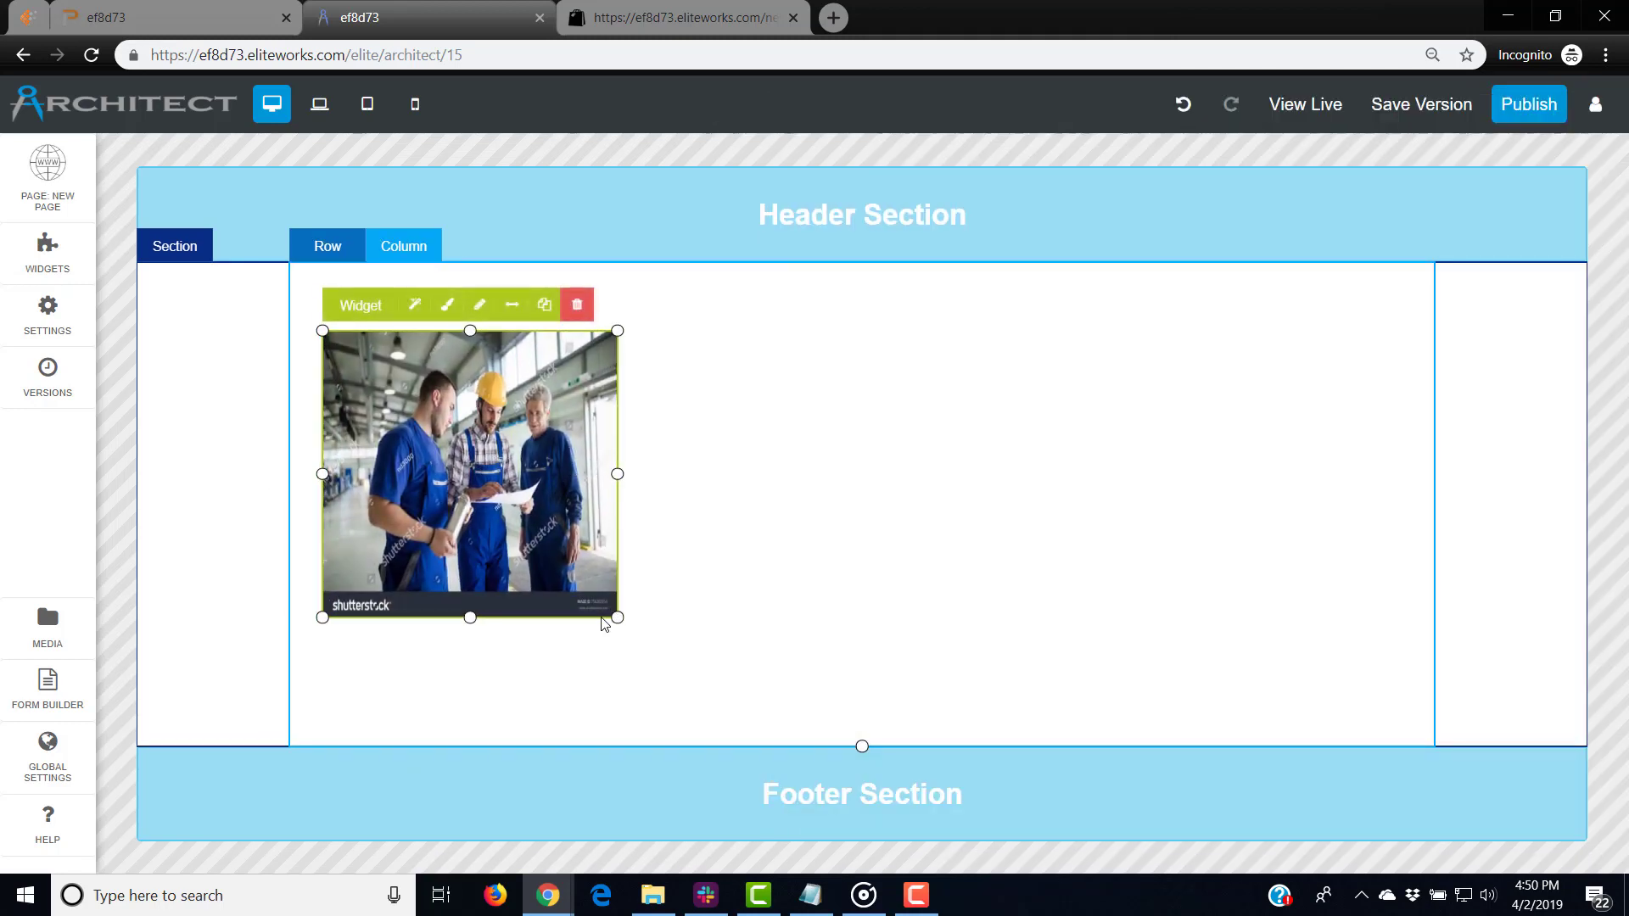
Enlarge the photo into a landscape shape and divide the row into two equal columns with the photo in the first
left_click_drag(607, 620, 489, 607)
left_click_drag(488, 478, 813, 676)
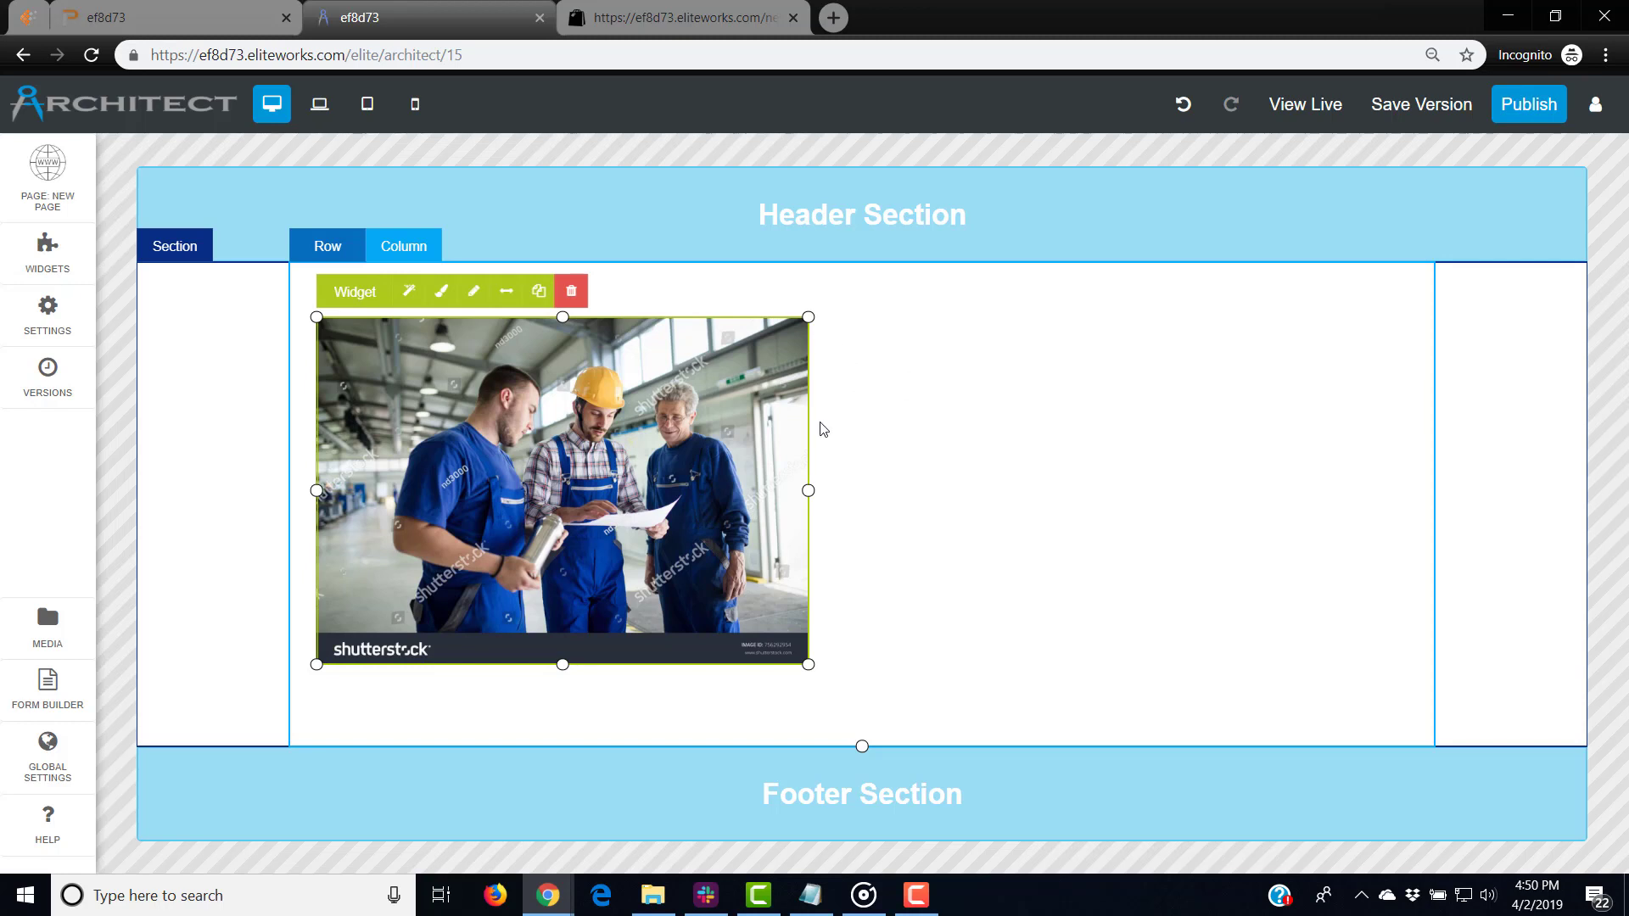
left_click(404, 246)
left_click(522, 245)
left_click_drag(681, 462, 599, 489)
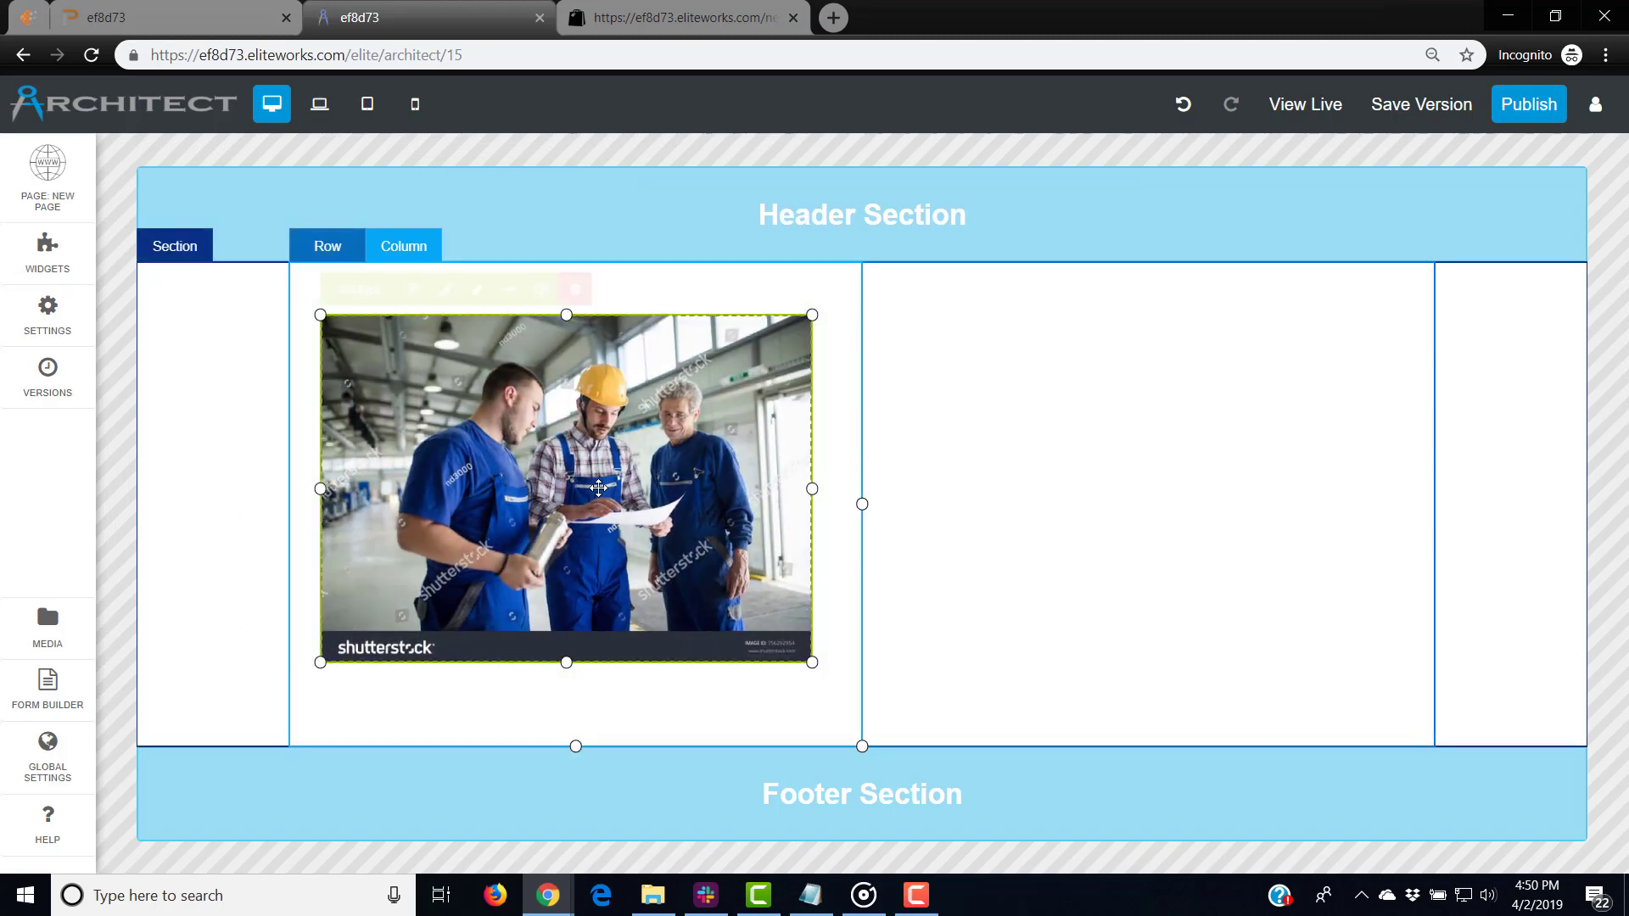
Switch the photo out of free-form placement so it spans the first column, and check its stretched height
left_click(503, 292)
scroll(690, 622, "down", 6)
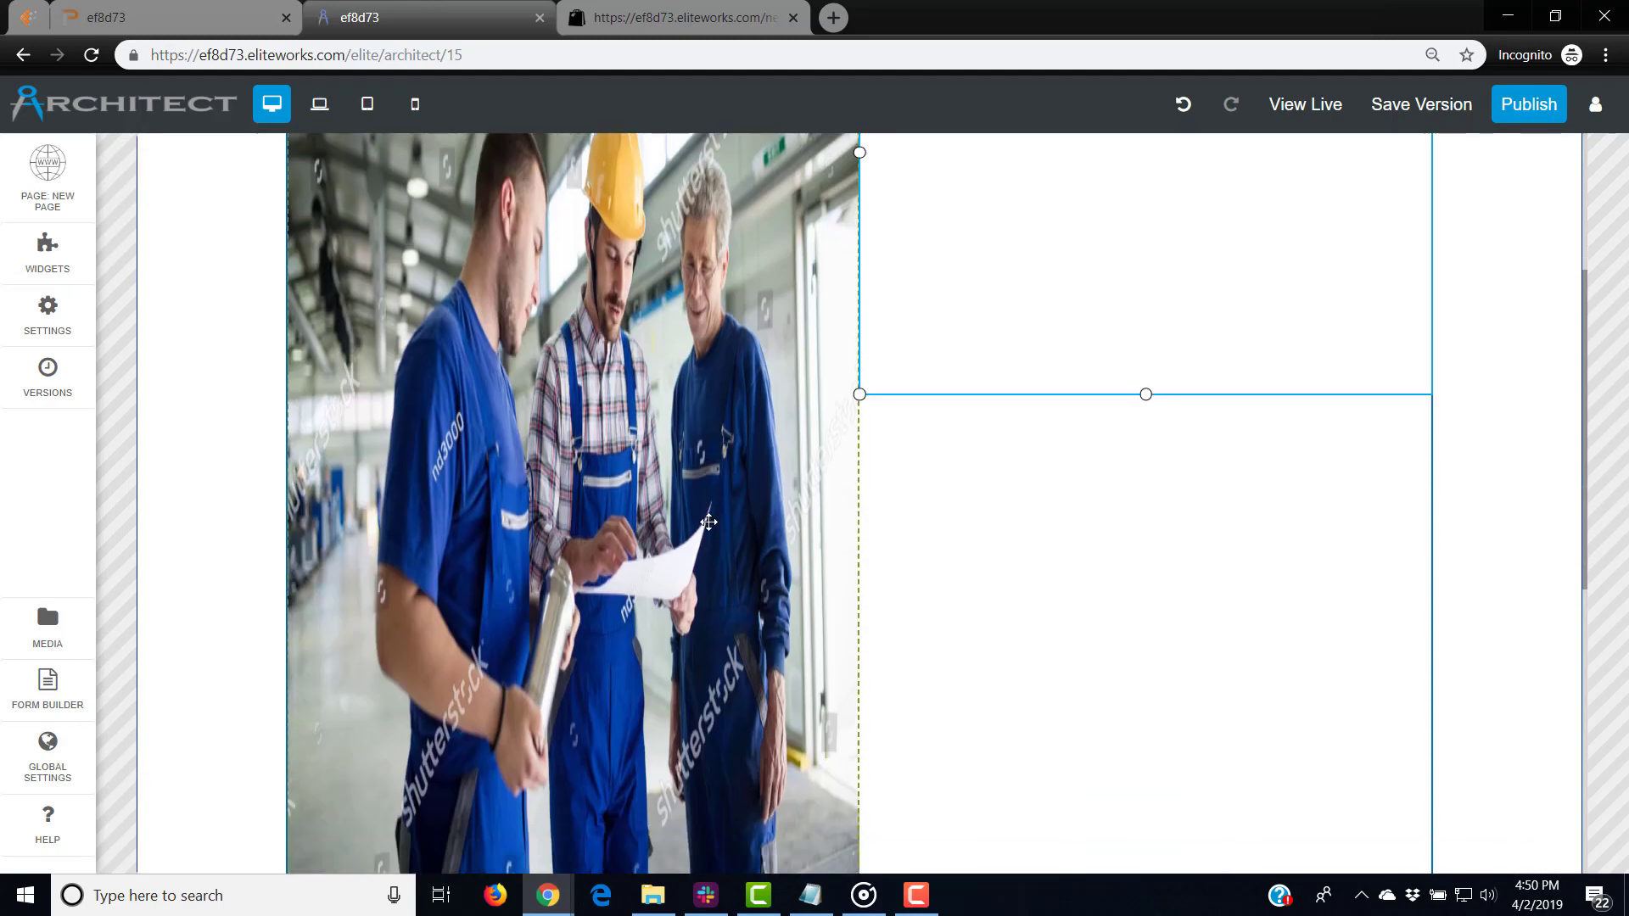
scroll(752, 647, "up", 6)
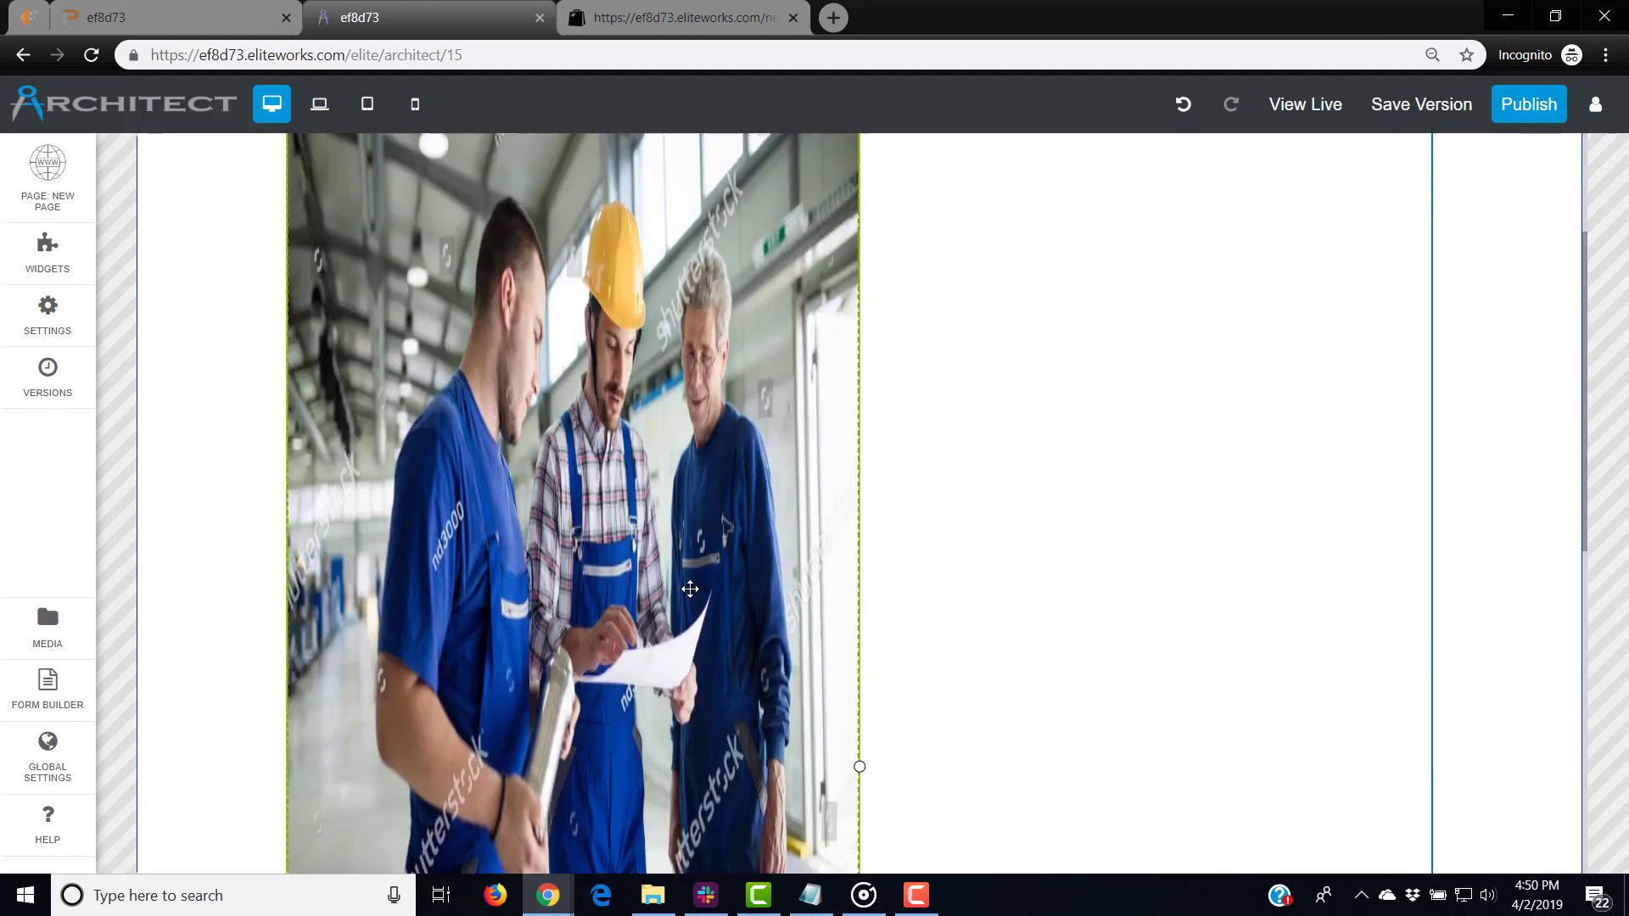
scroll(729, 628, "down", 3)
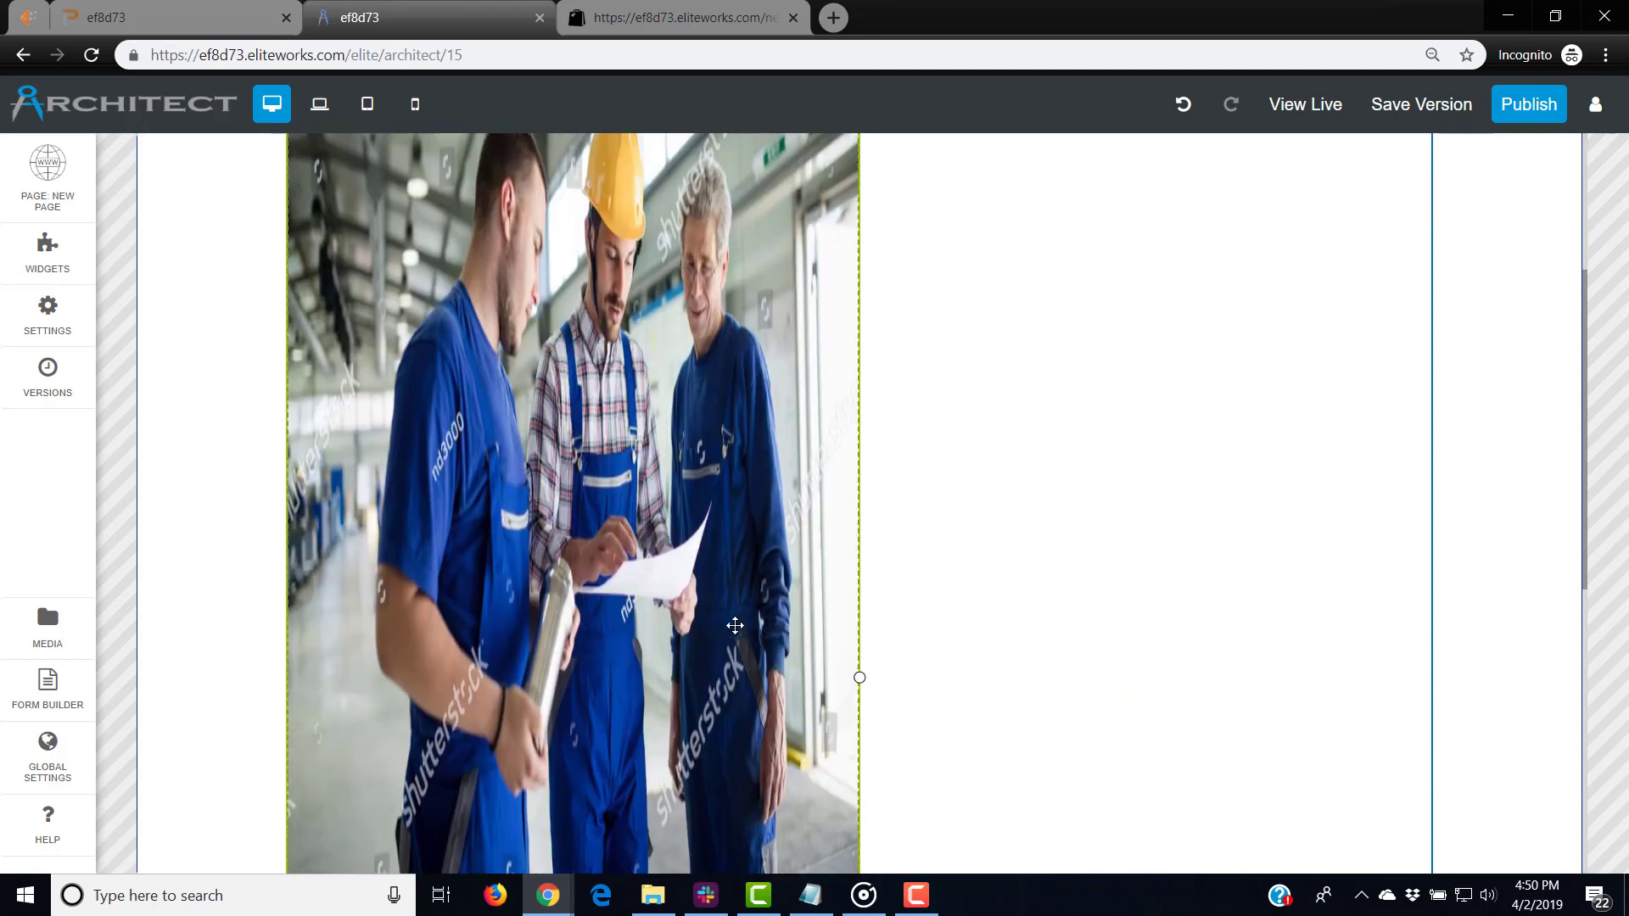
scroll(732, 634, "up", 3)
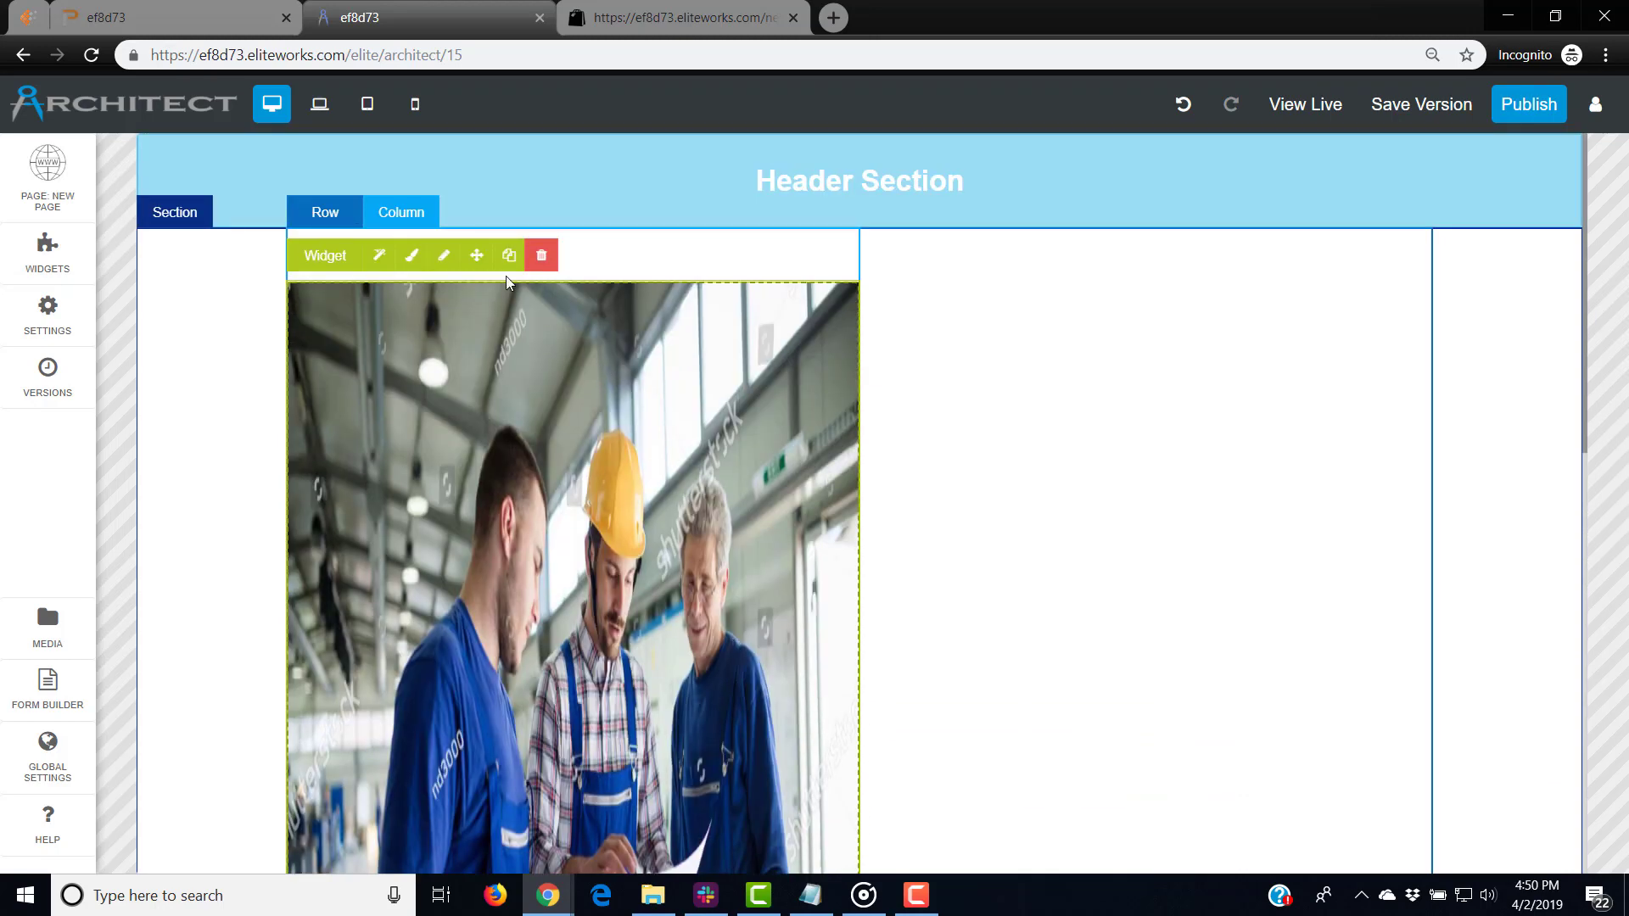
Try the Full Width stretch option on the photo, and apply Full Height instead
left_click(453, 258)
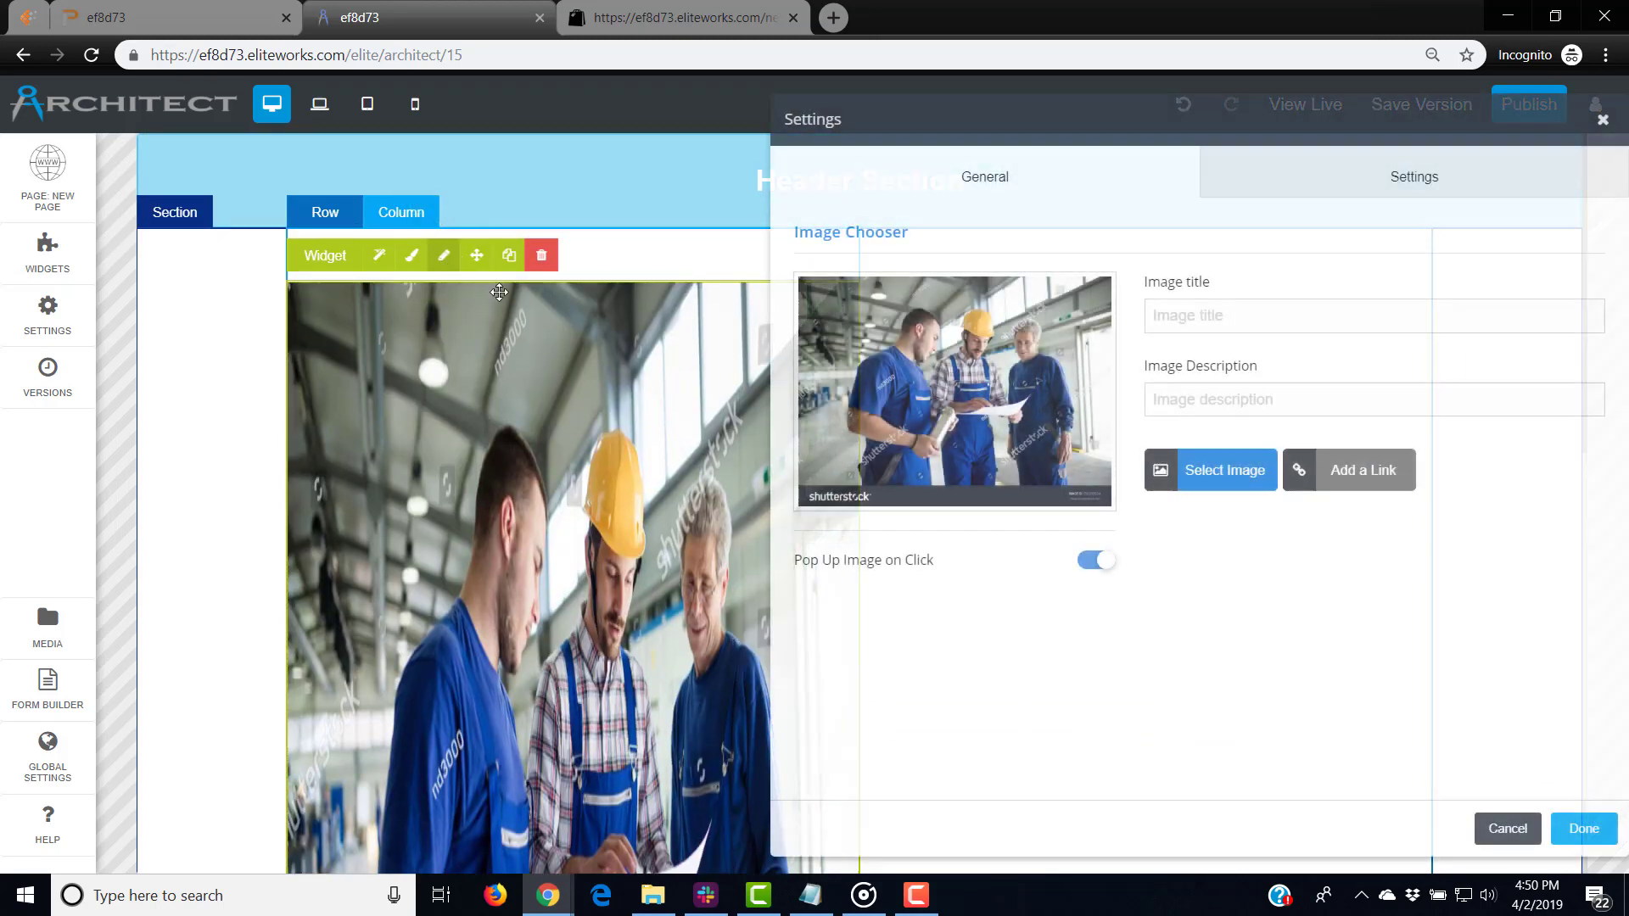
left_click(1366, 182)
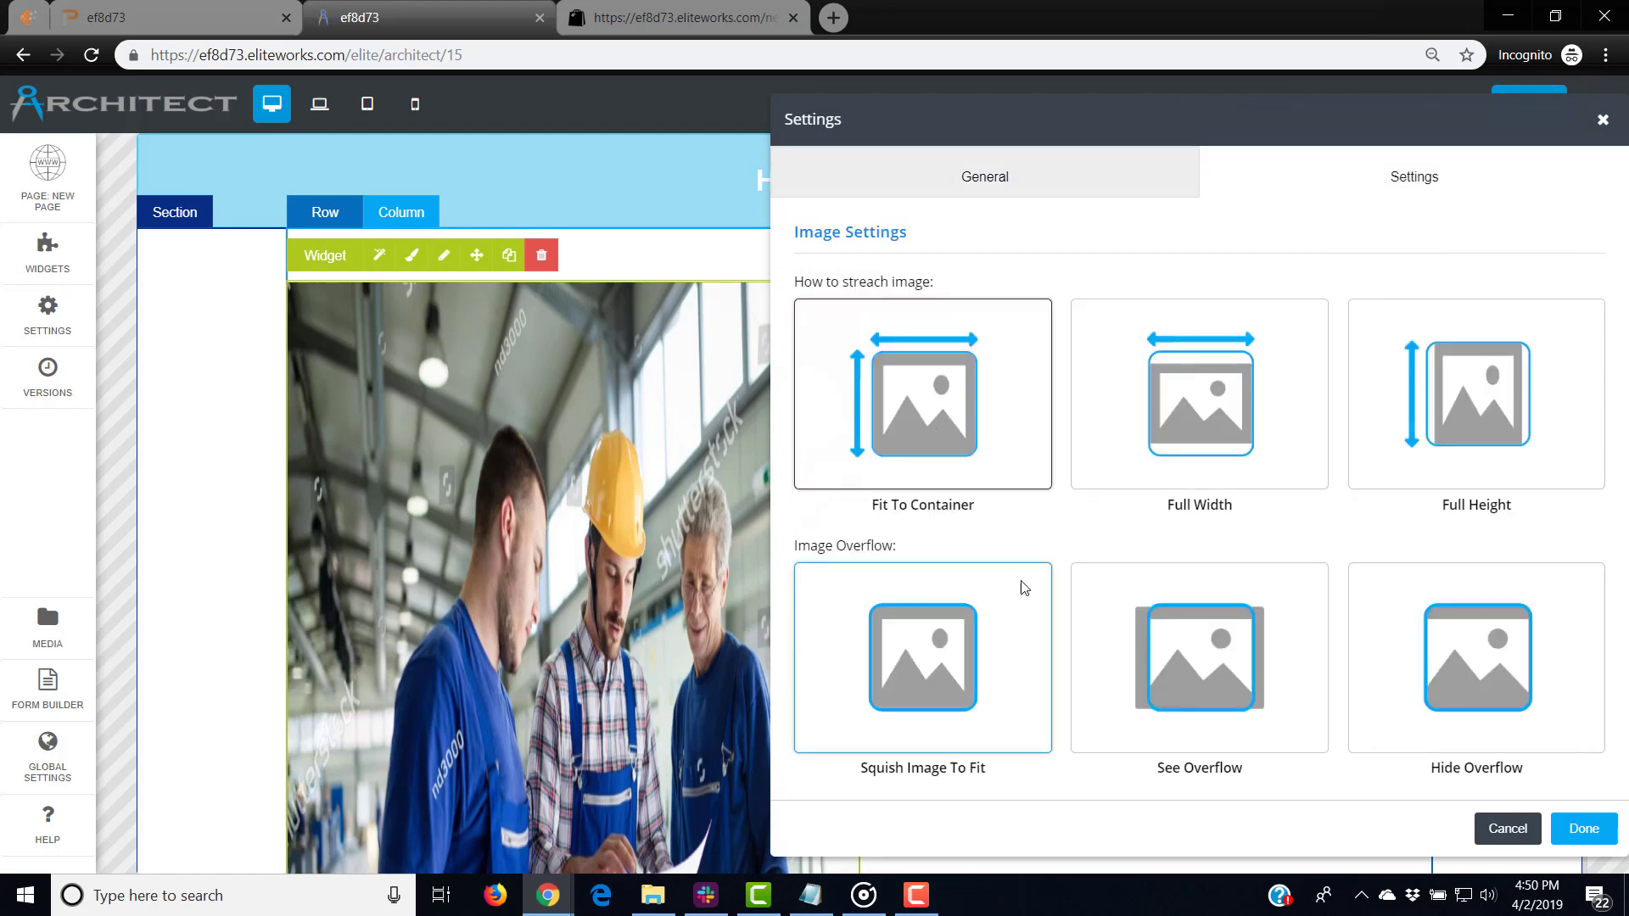
left_click(1184, 447)
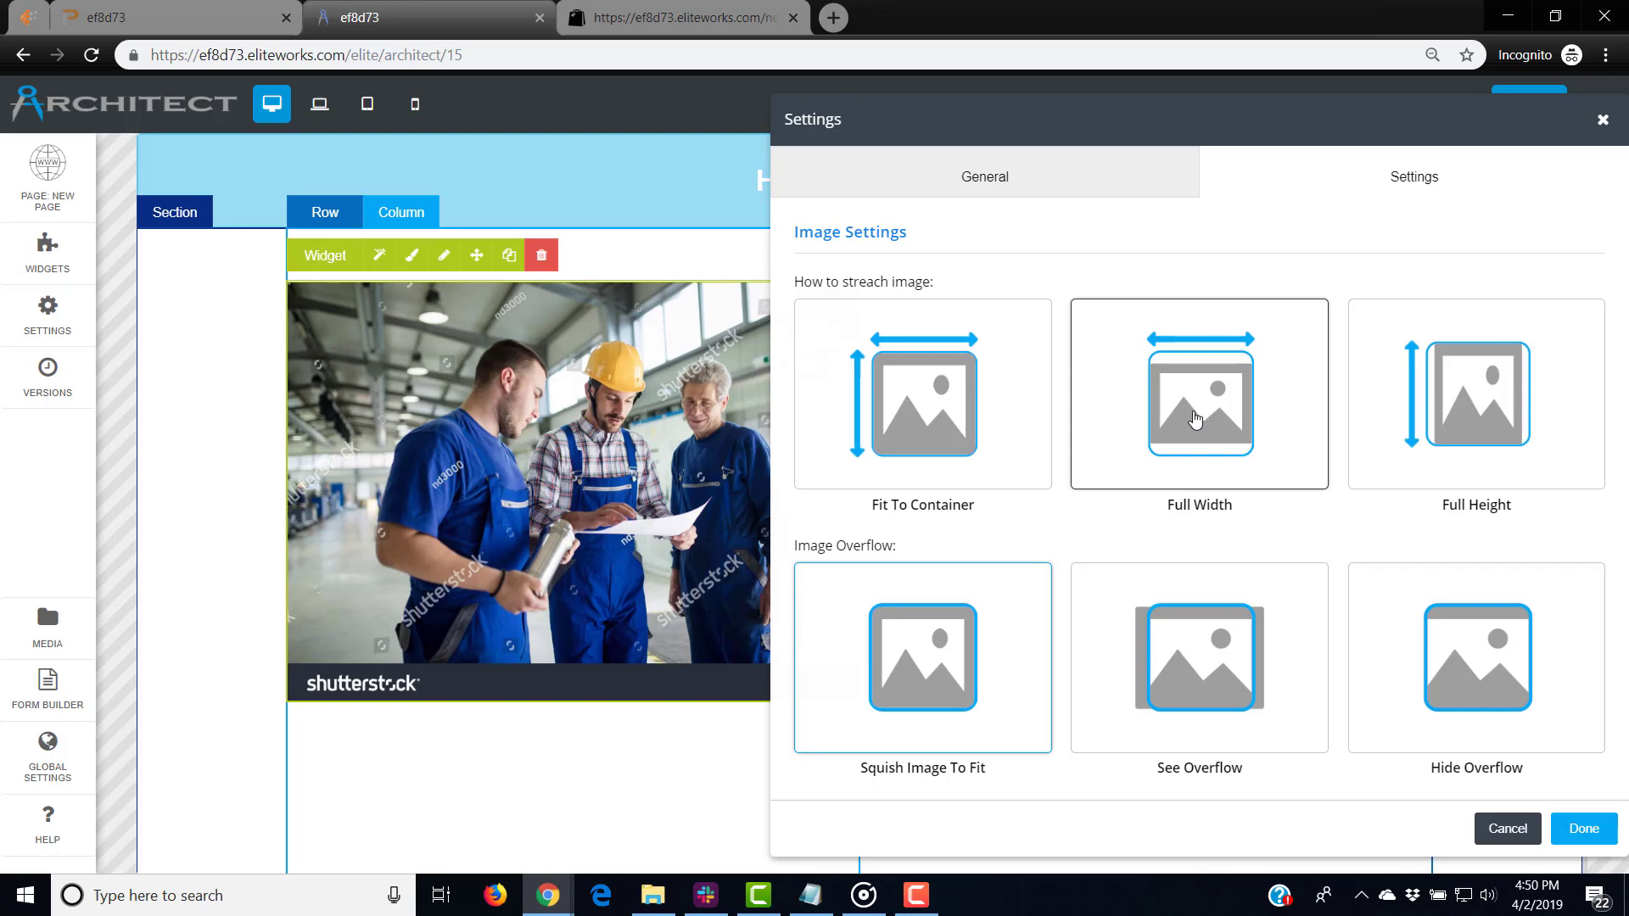
left_click(1443, 414)
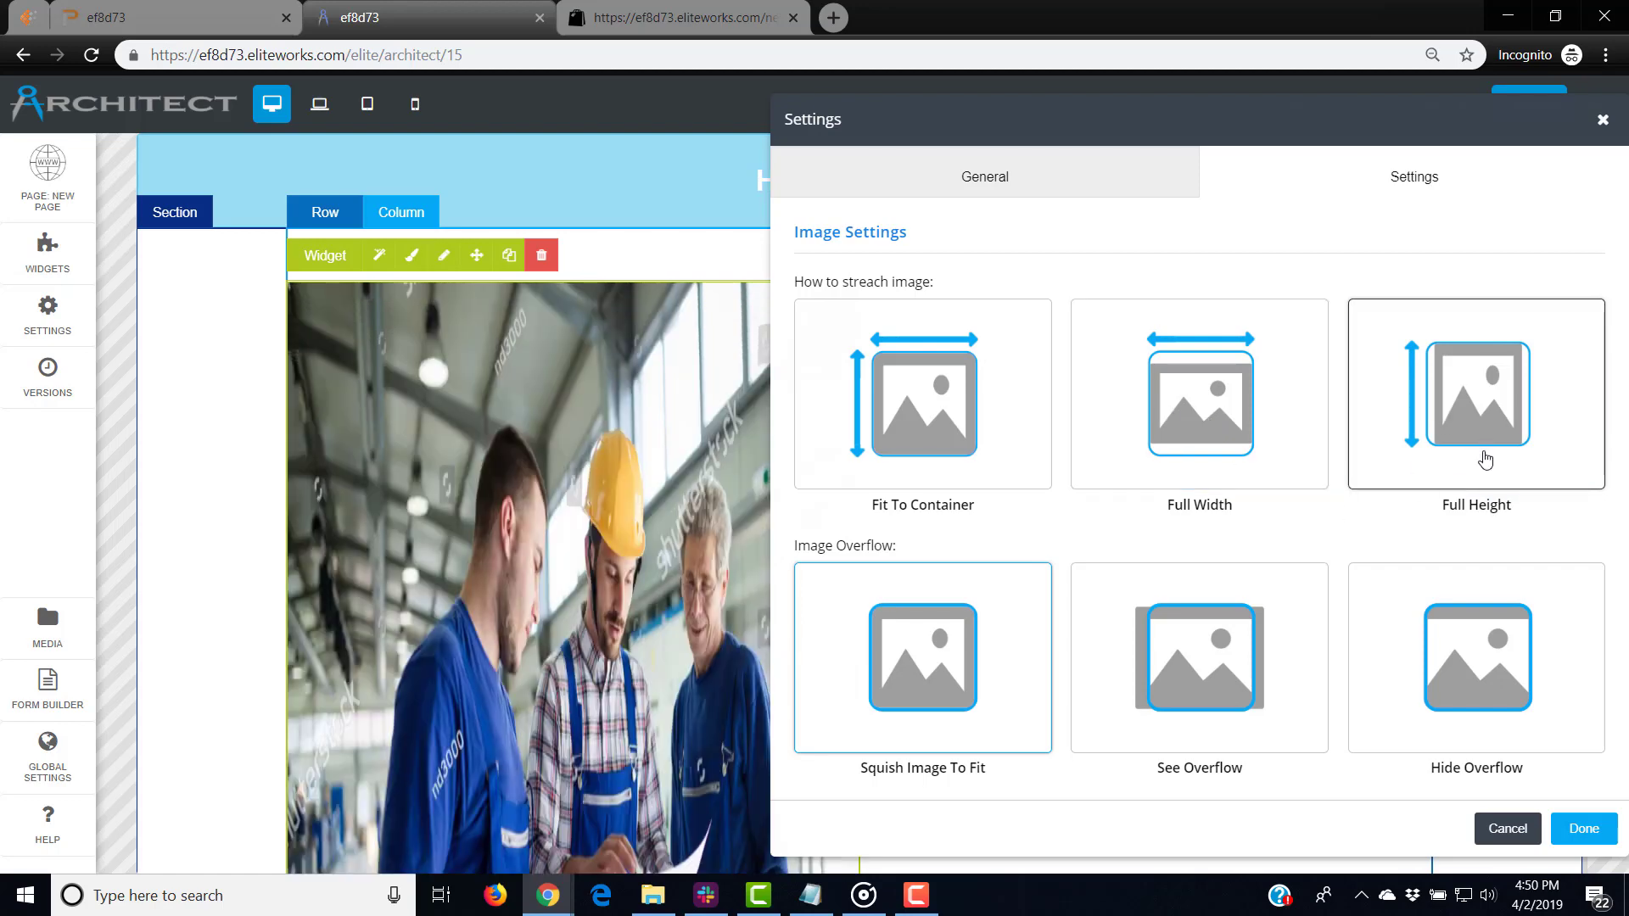
scroll(484, 299, "down", 8)
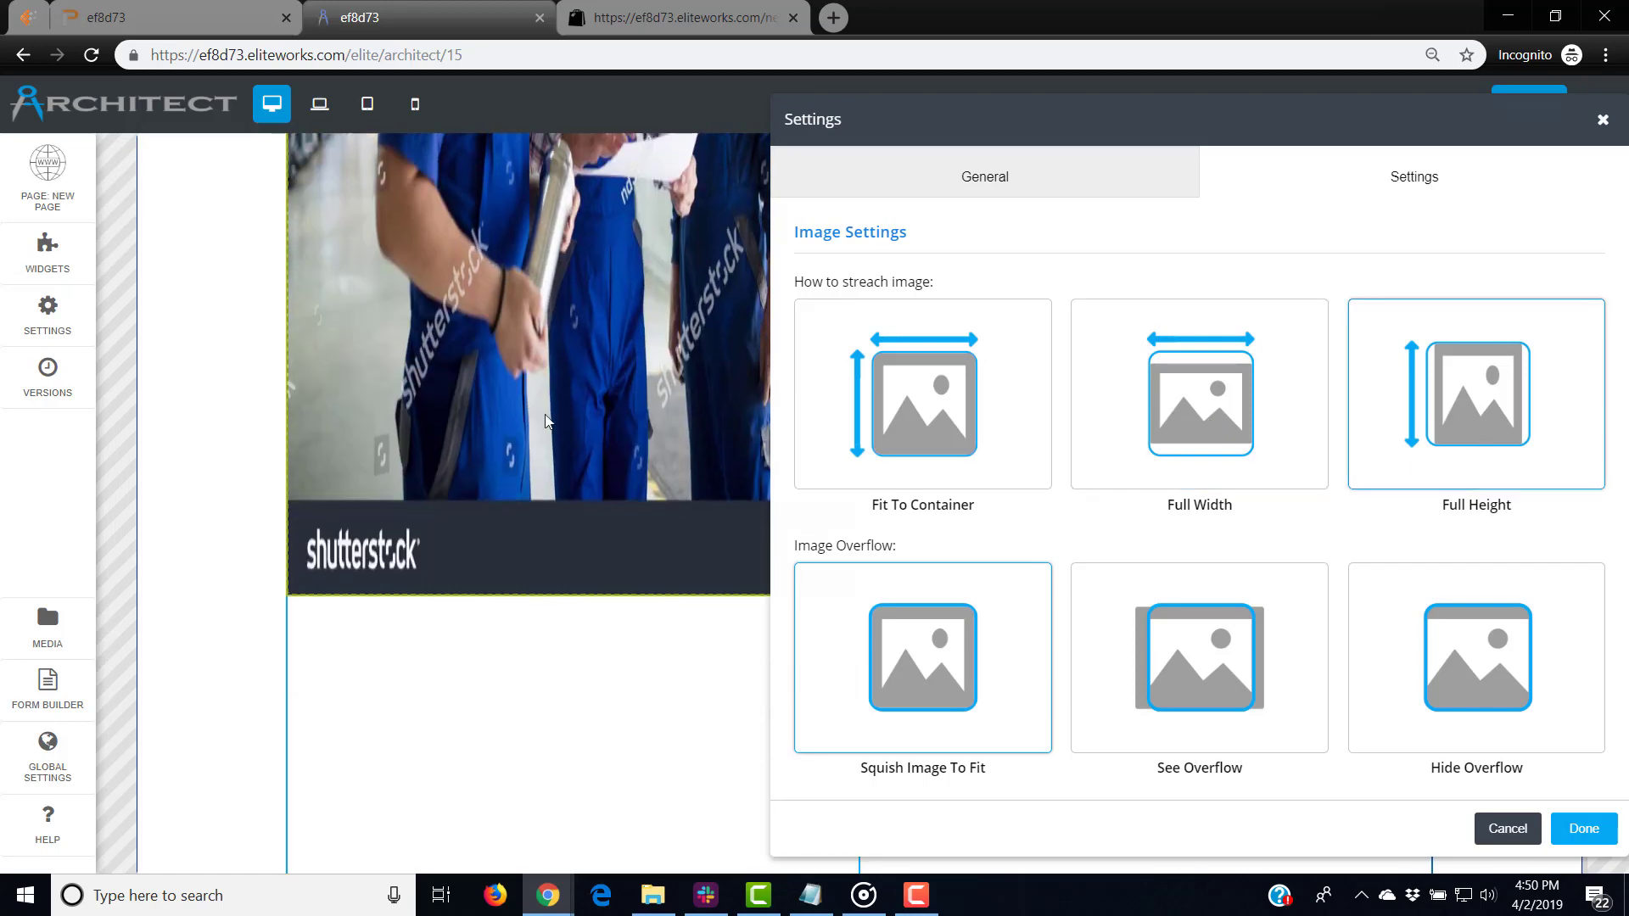
left_click(1584, 828)
Set the photo's stretch option to Full Width and widen the first column slightly
scroll(1026, 389, "up", 1)
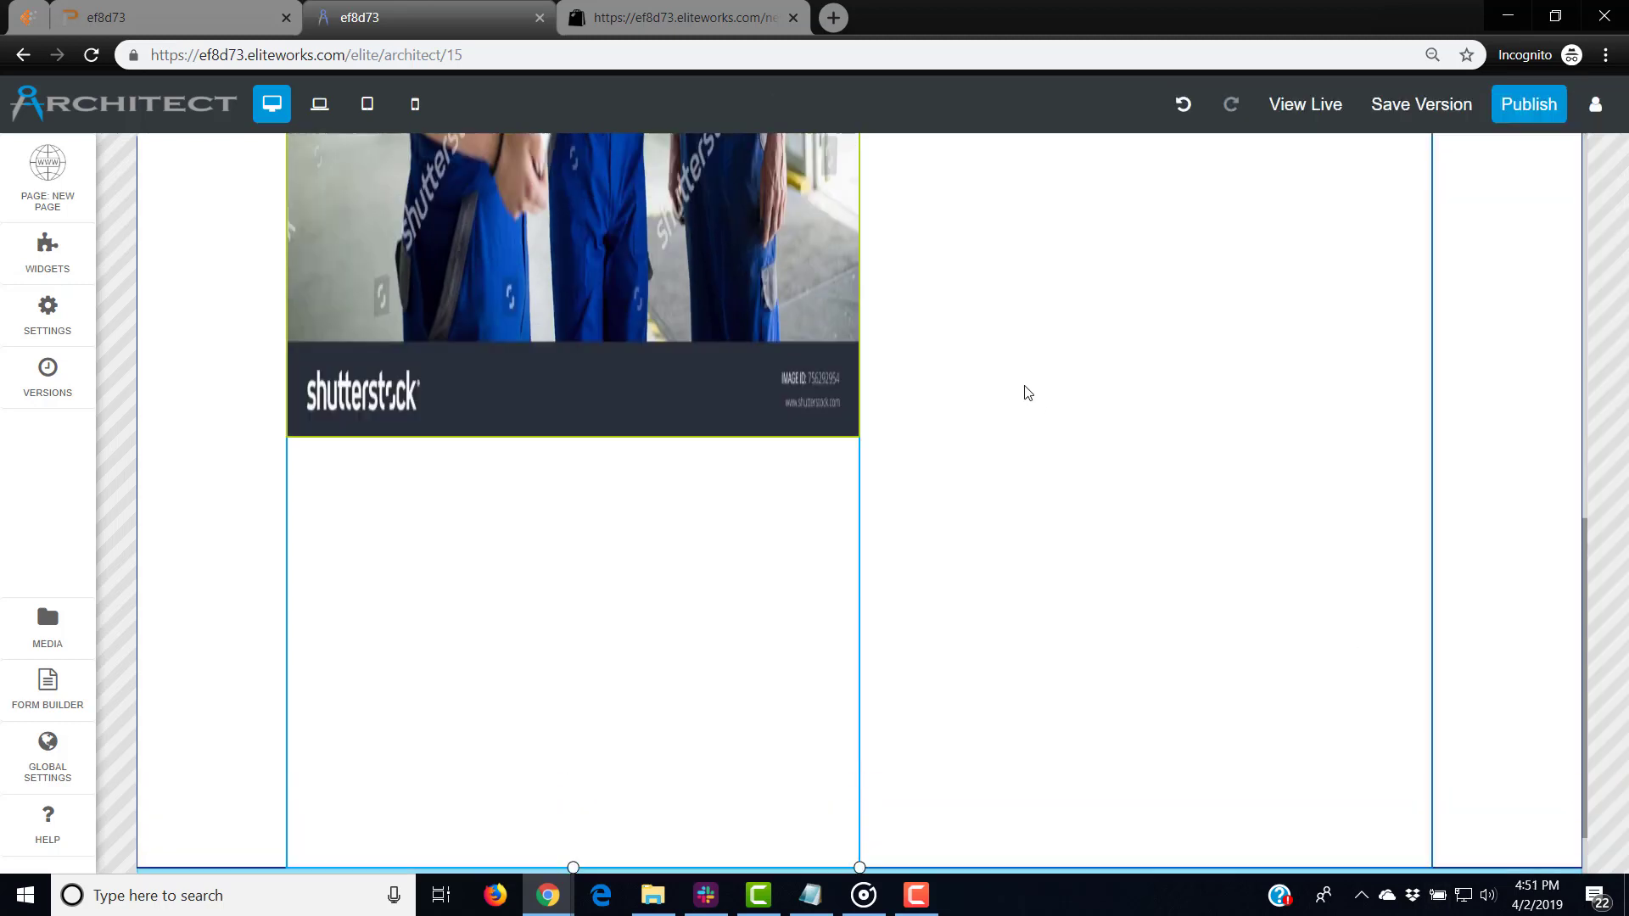
scroll(764, 551, "up", 1)
scroll(761, 522, "up", 4)
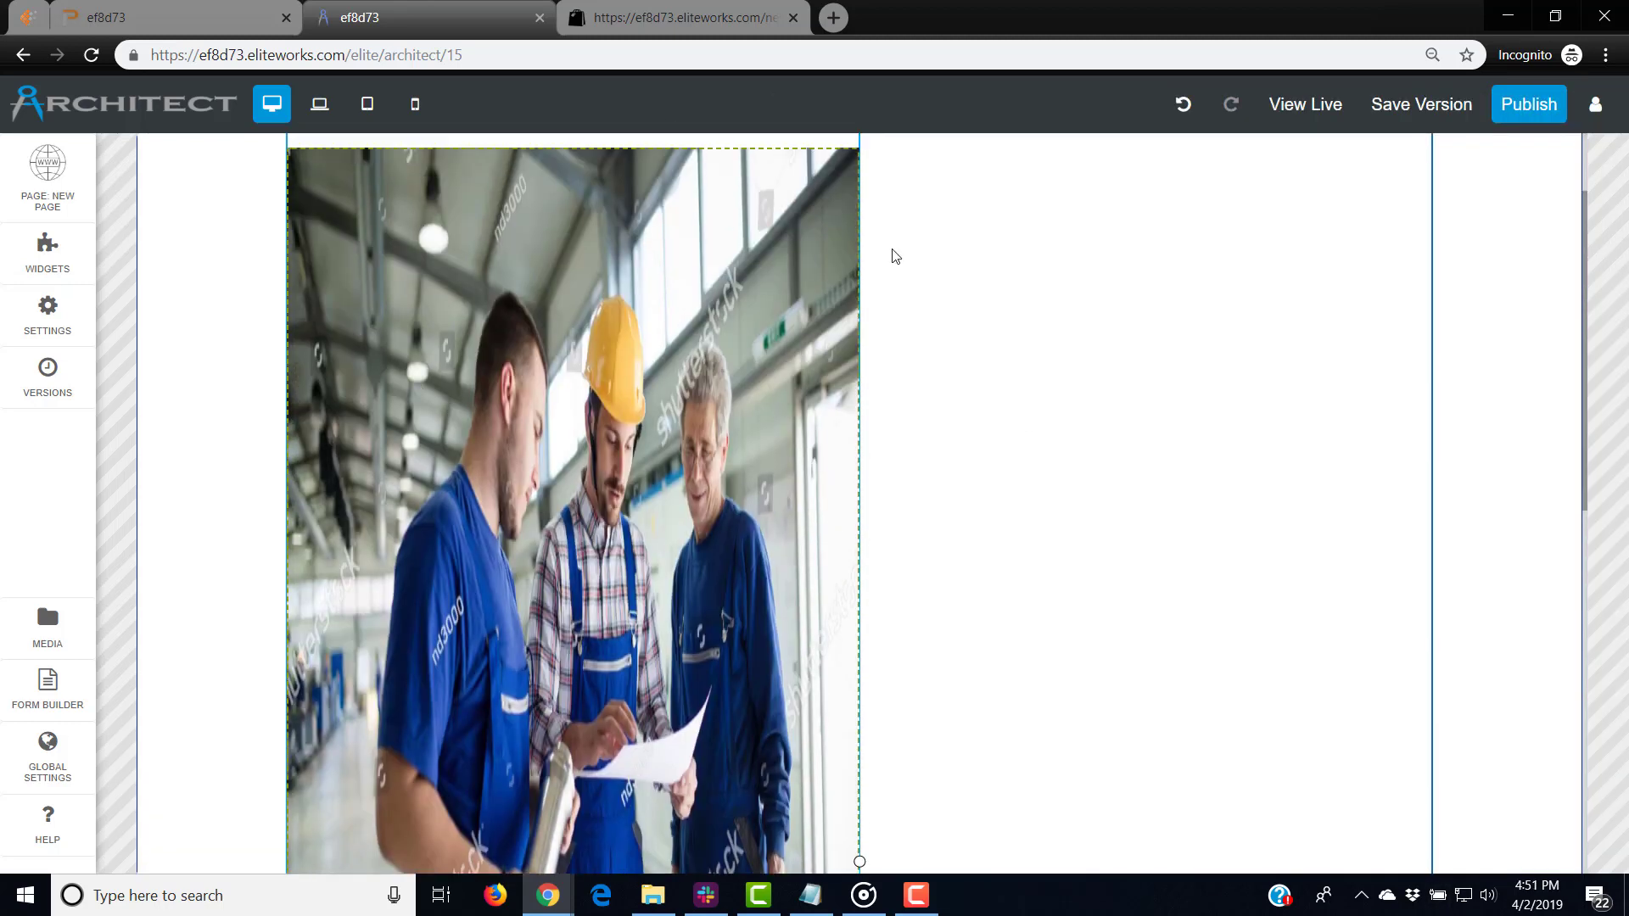
scroll(898, 472, "up", 2)
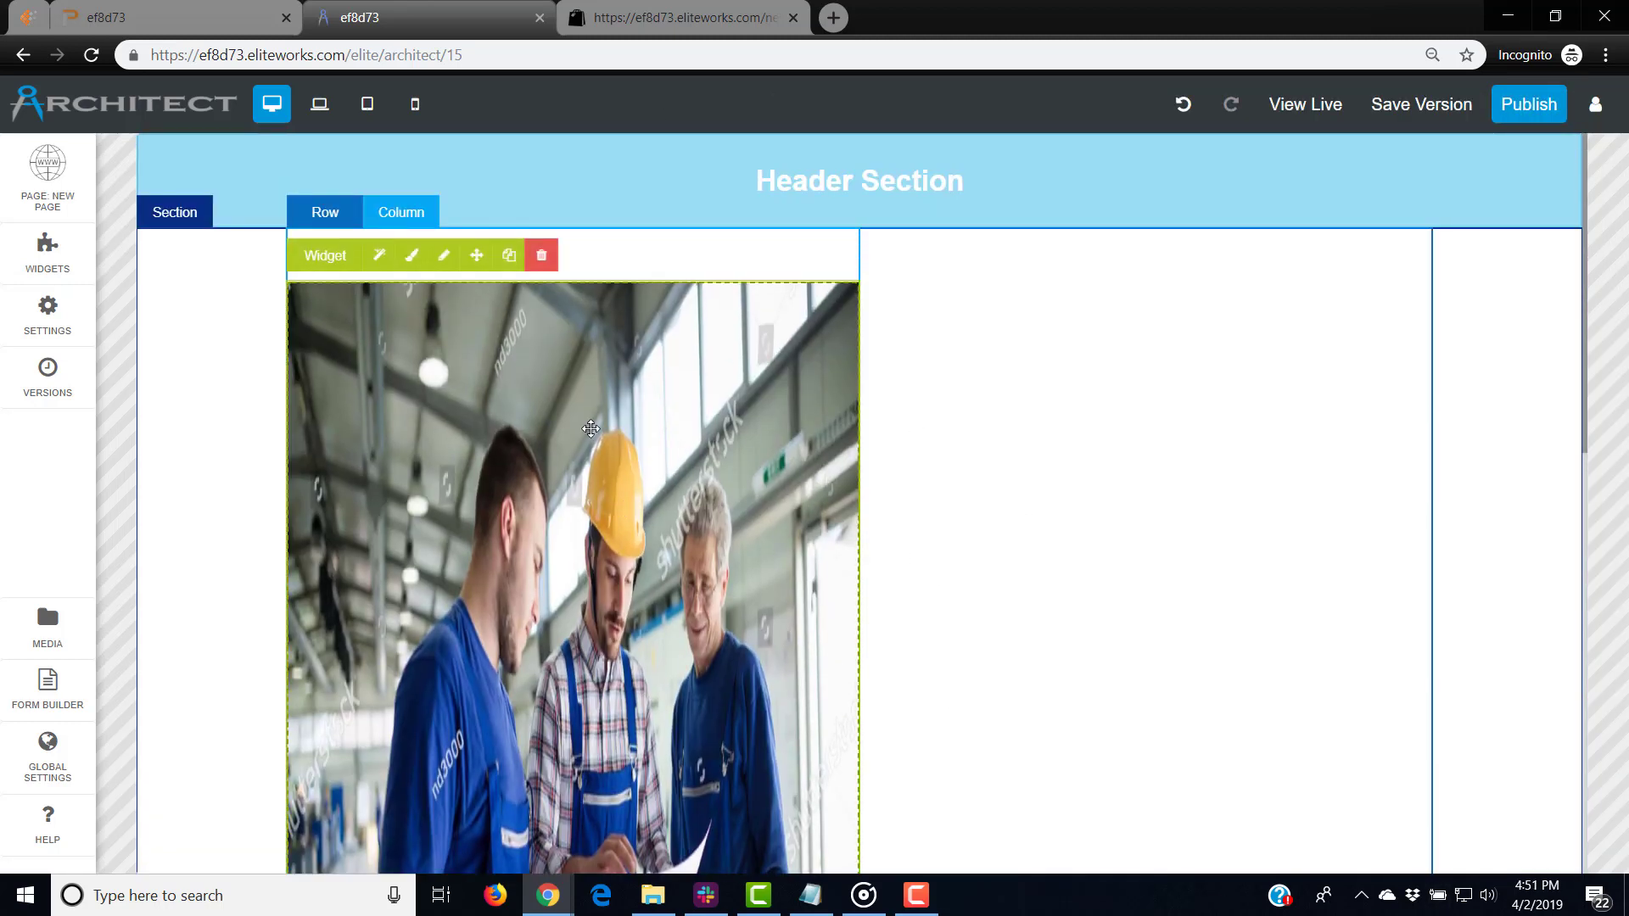
left_click(428, 266)
left_click(1328, 191)
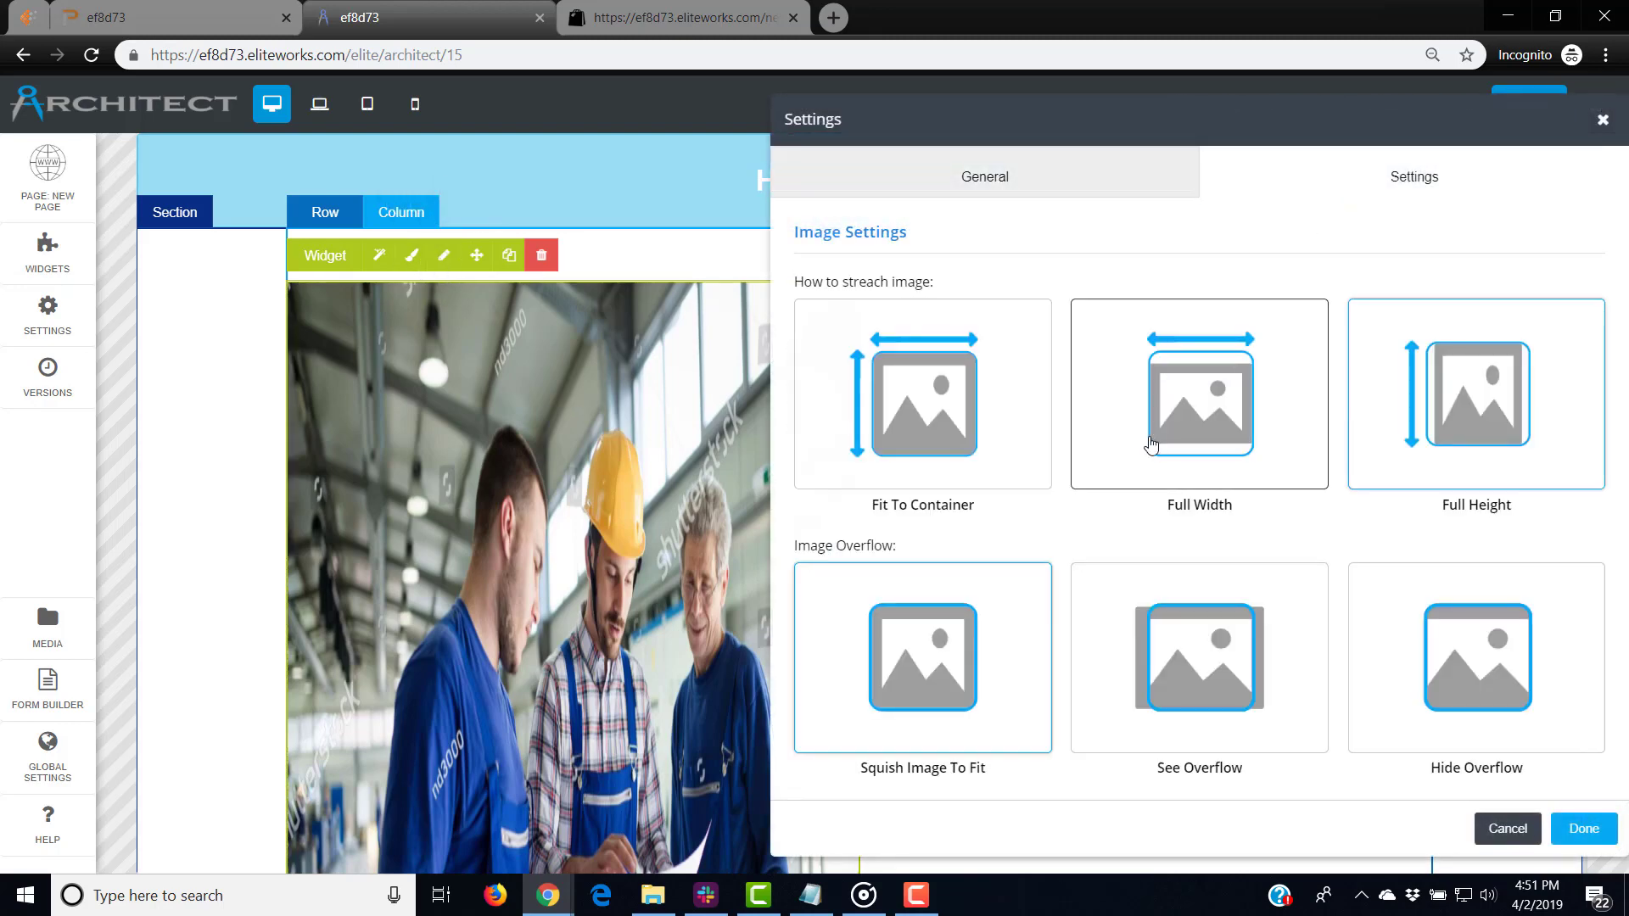
left_click(1226, 437)
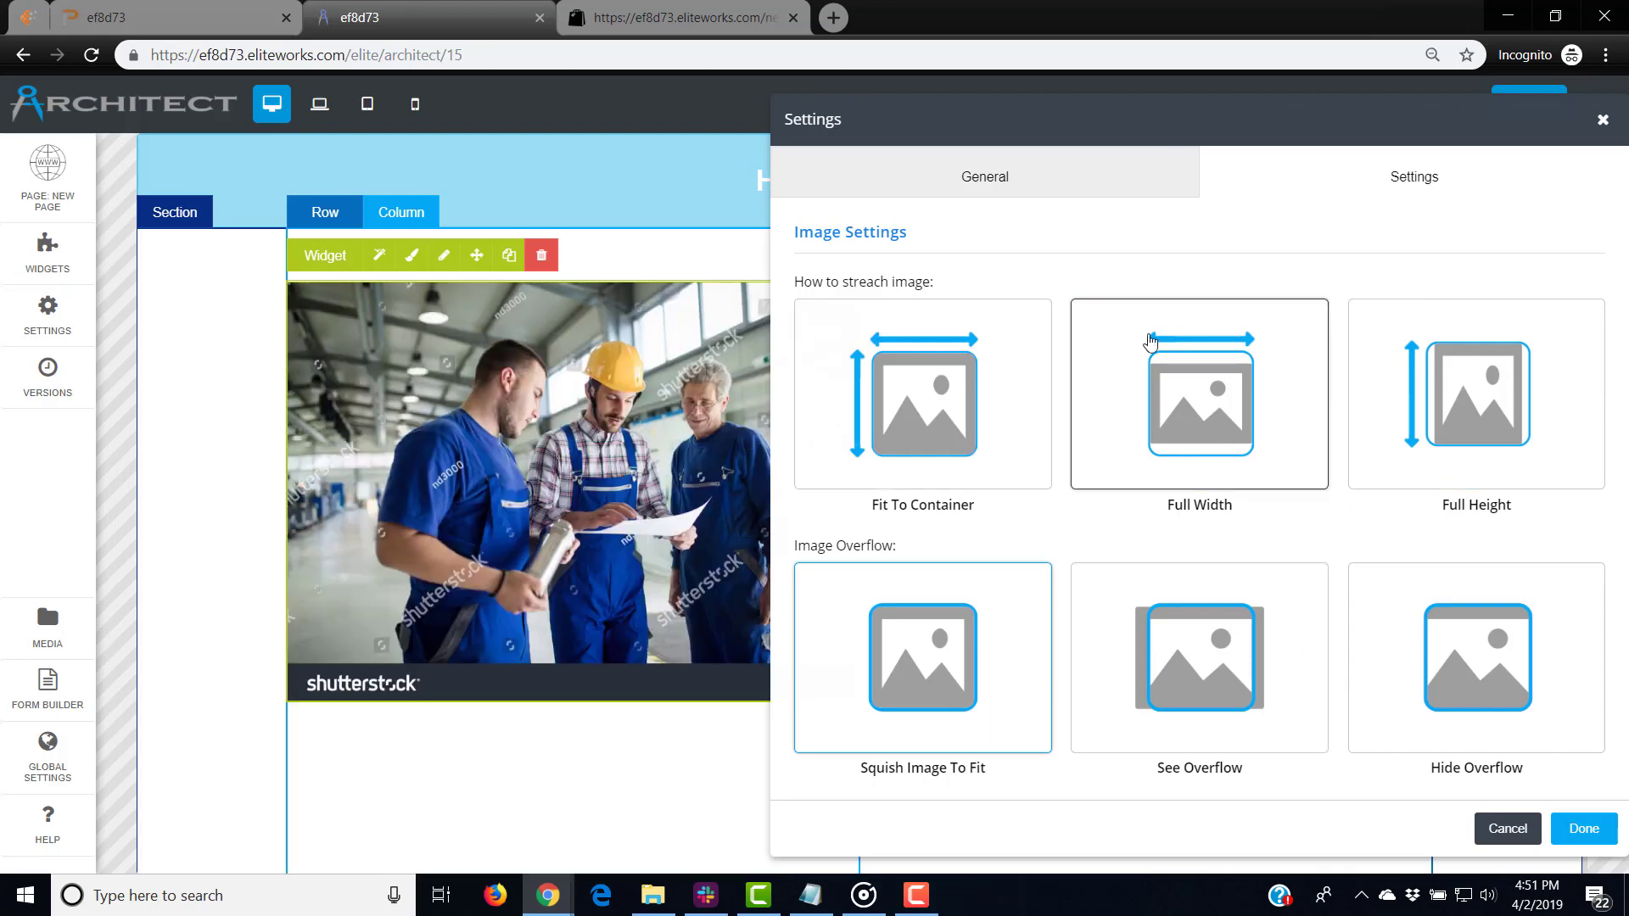
left_click(1581, 828)
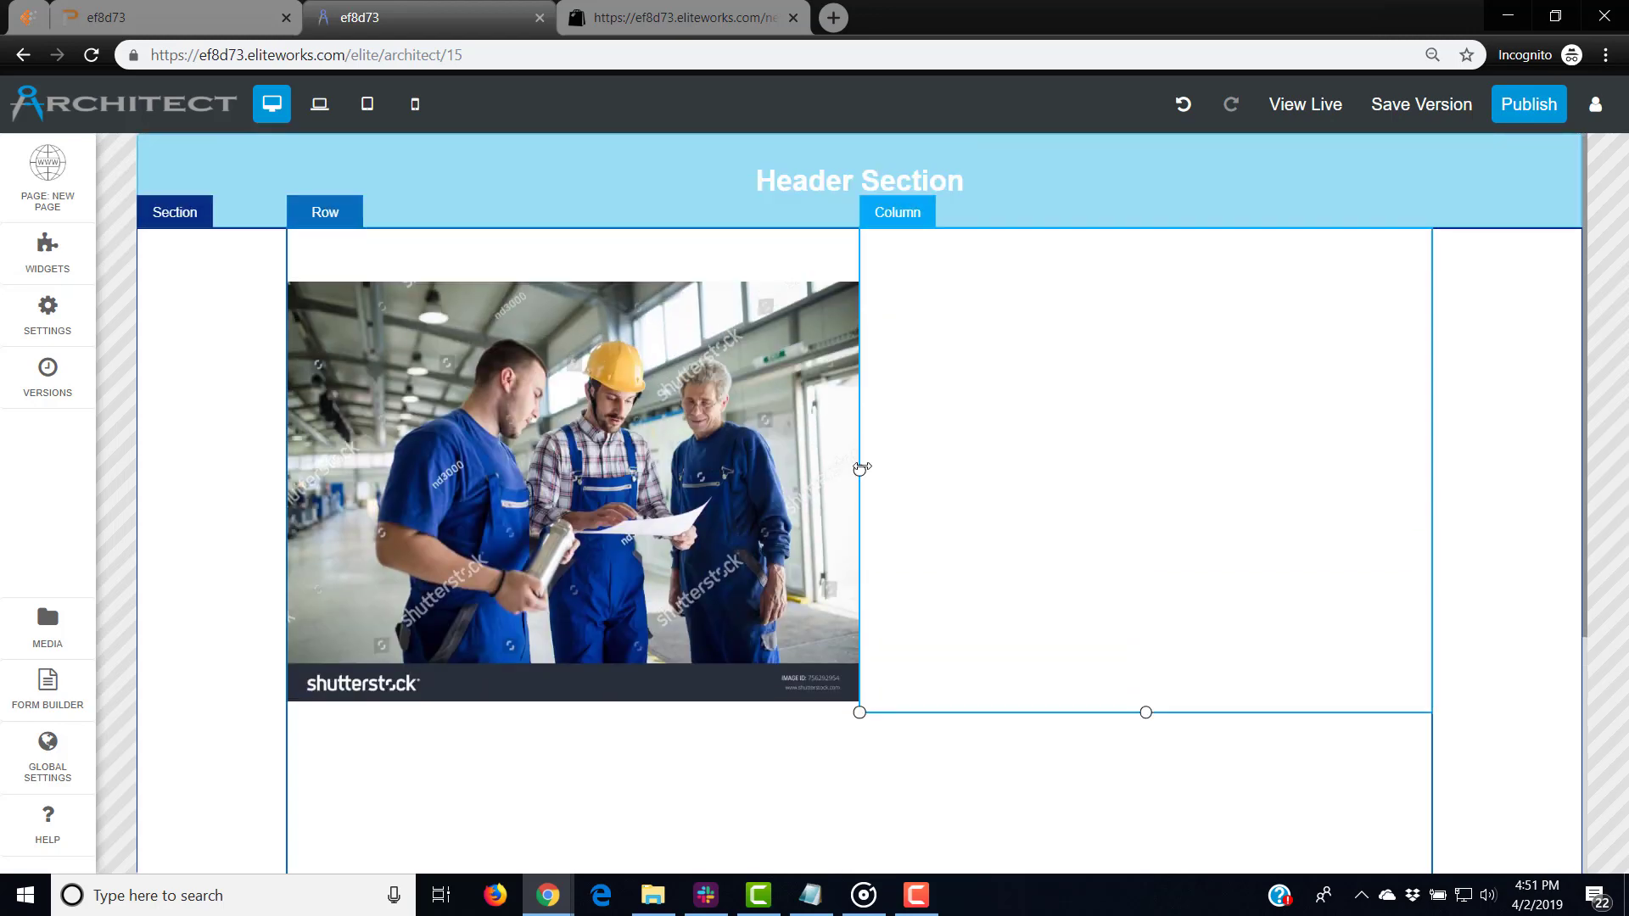
mouse_move(860, 469)
left_mouse_down()
mouse_move(1018, 498)
mouse_move(1076, 473)
mouse_move(1067, 491)
mouse_move(645, 492)
mouse_move(924, 509)
mouse_move(1010, 479)
mouse_move(871, 496)
left_mouse_up()
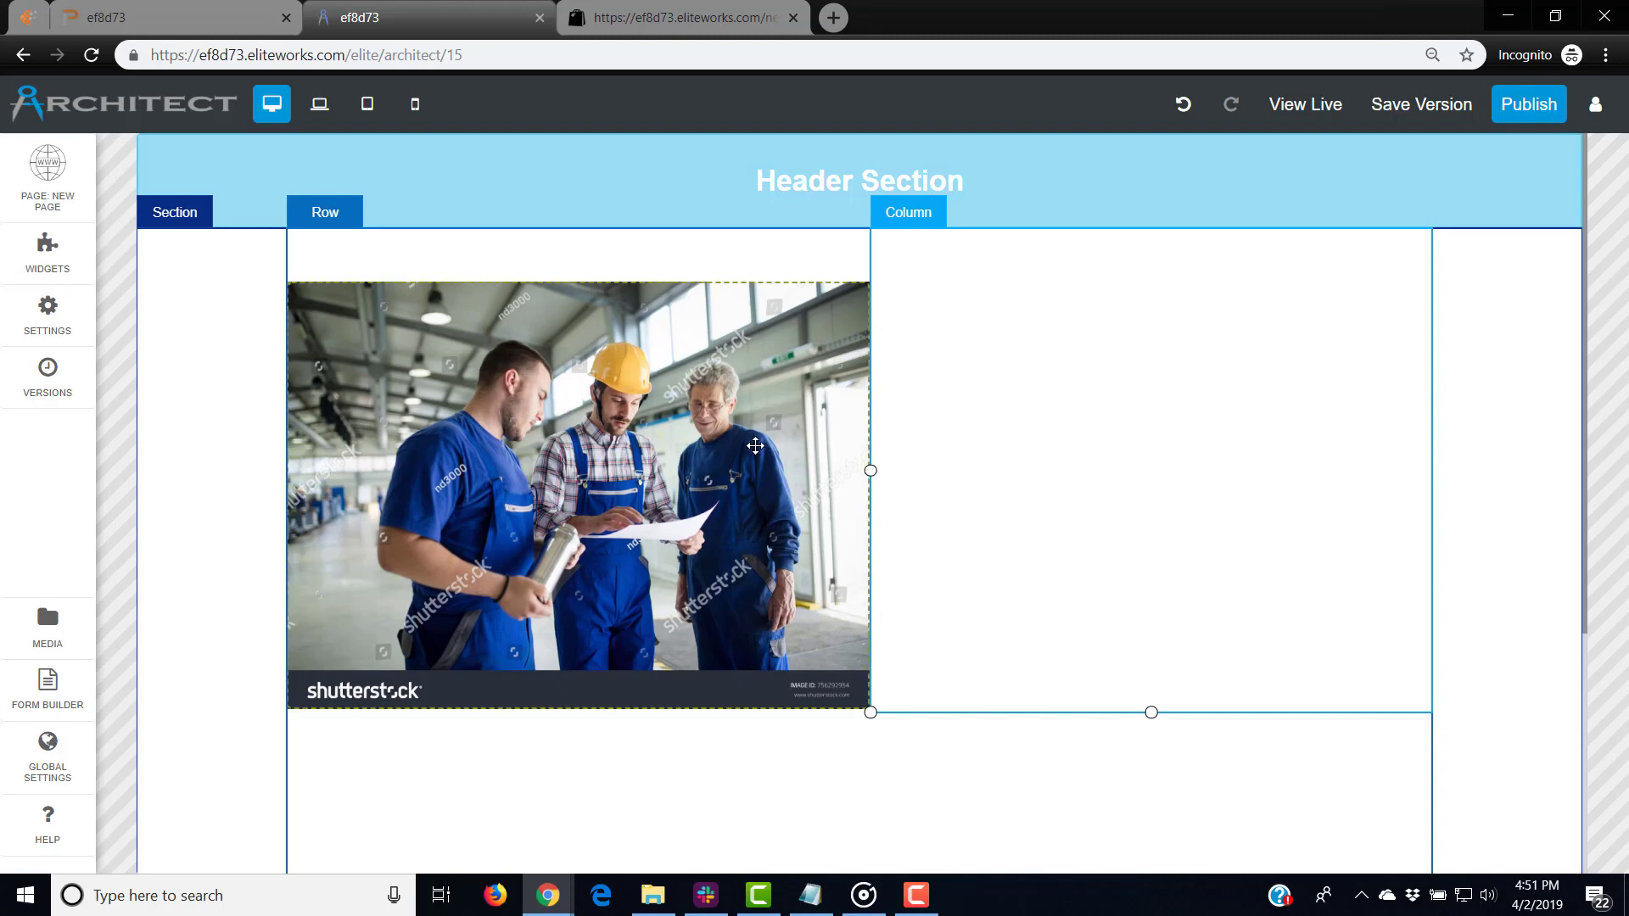
Duplicate the photo and move the copy into the empty second column
mouse_move(576, 322)
left_click(509, 256)
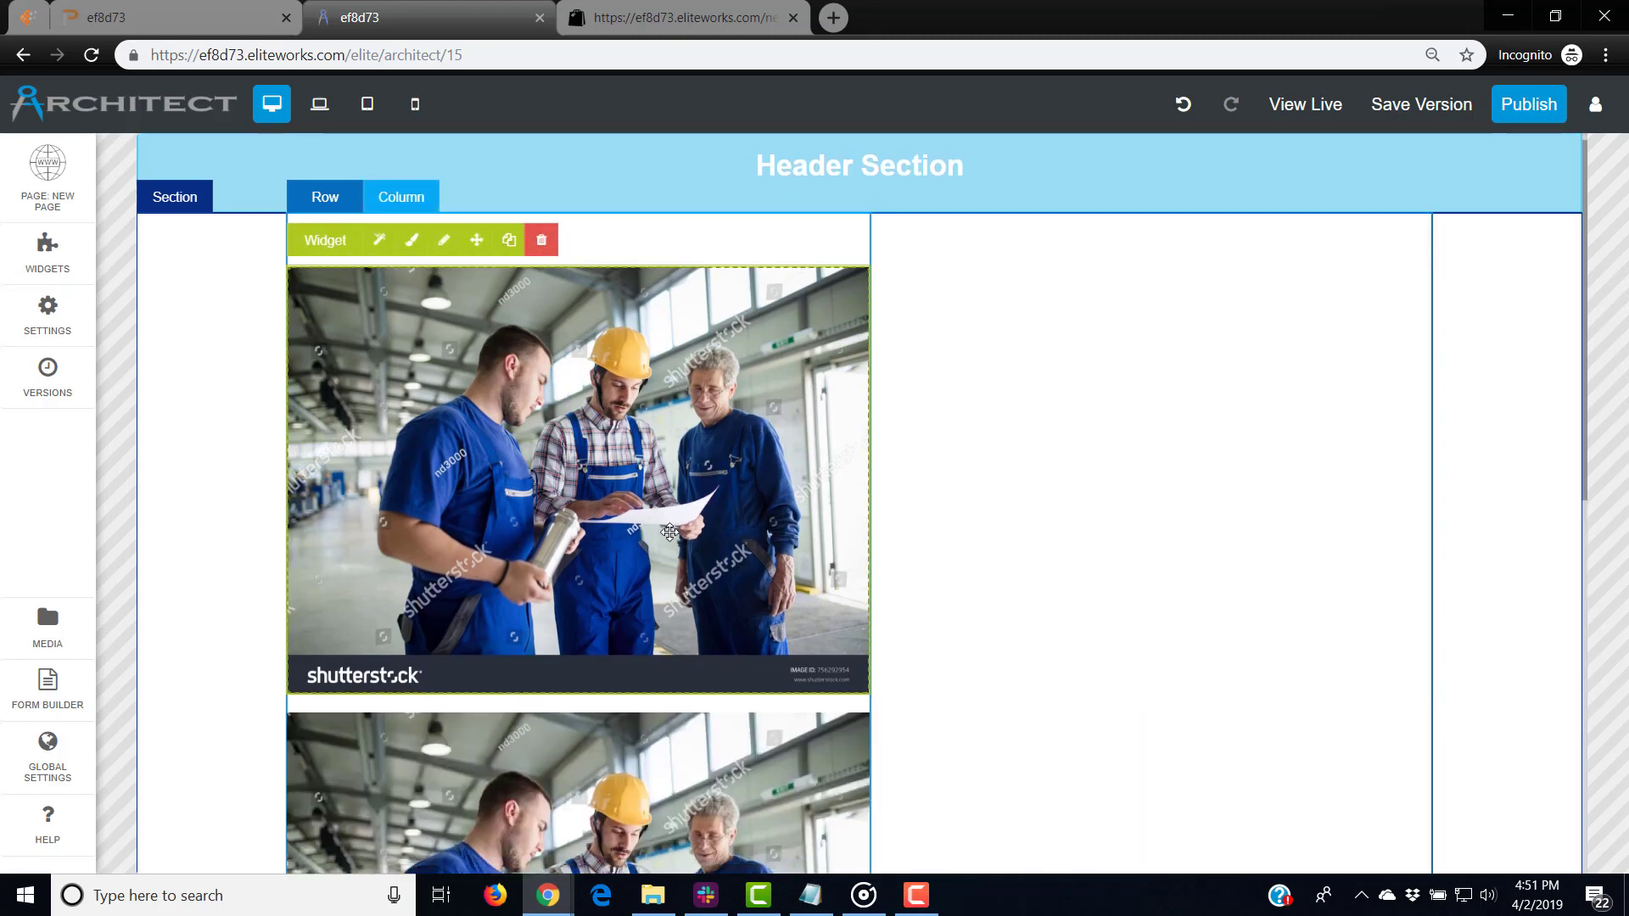
scroll(1019, 478, "down", 4)
scroll(1036, 378, "up", 4)
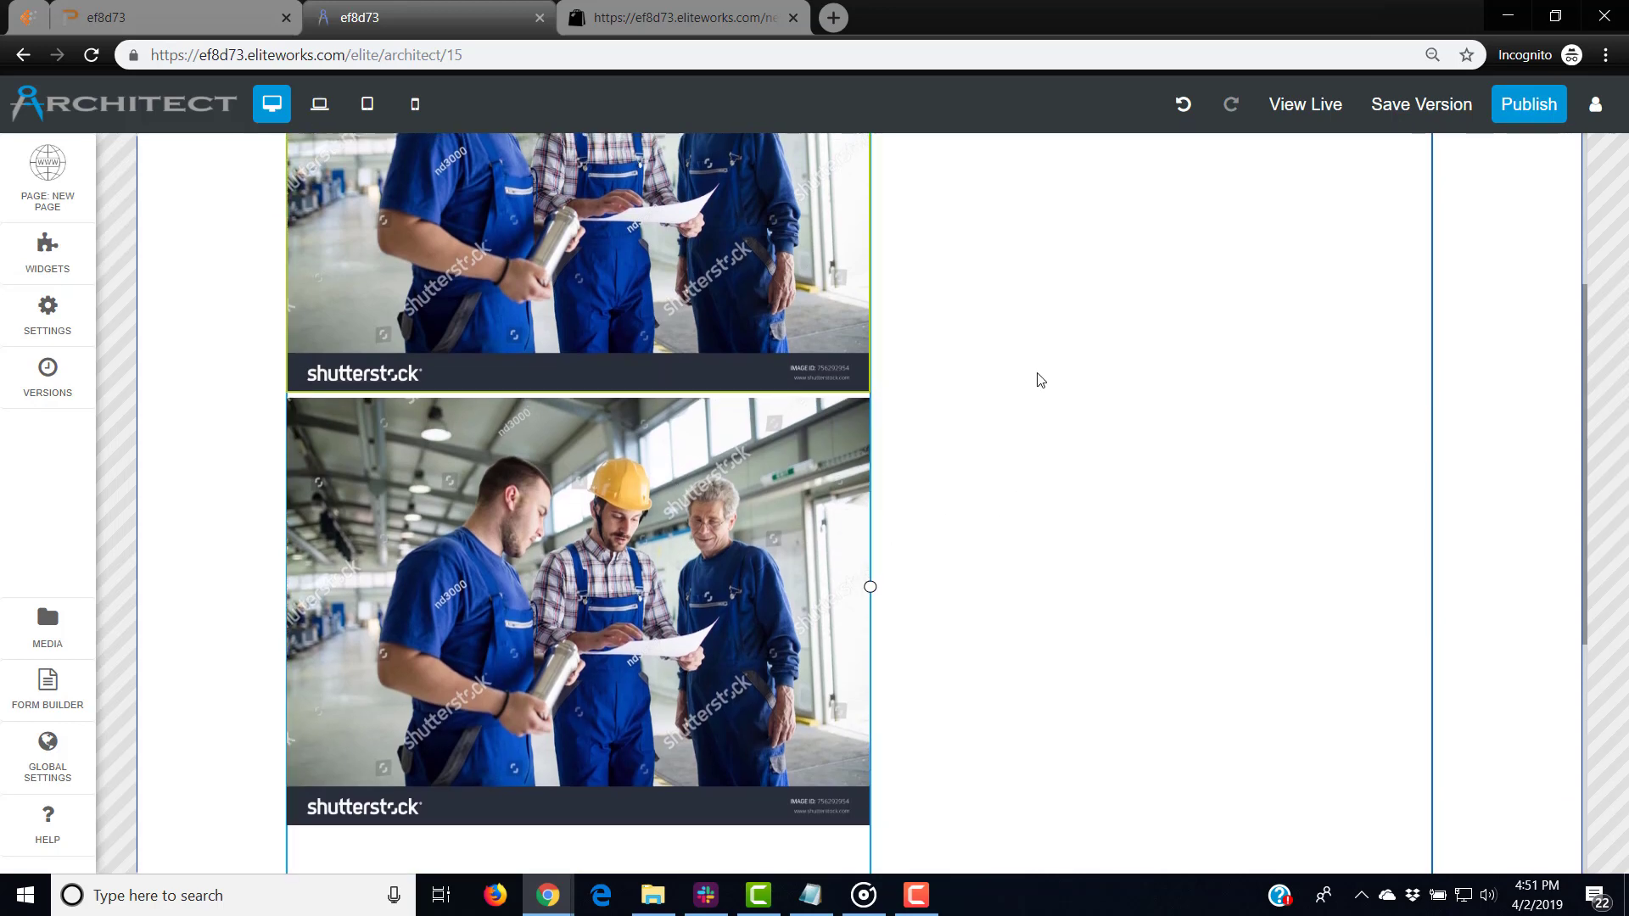
left_click_drag(797, 441, 1041, 423)
left_click_drag(688, 500, 688, 482)
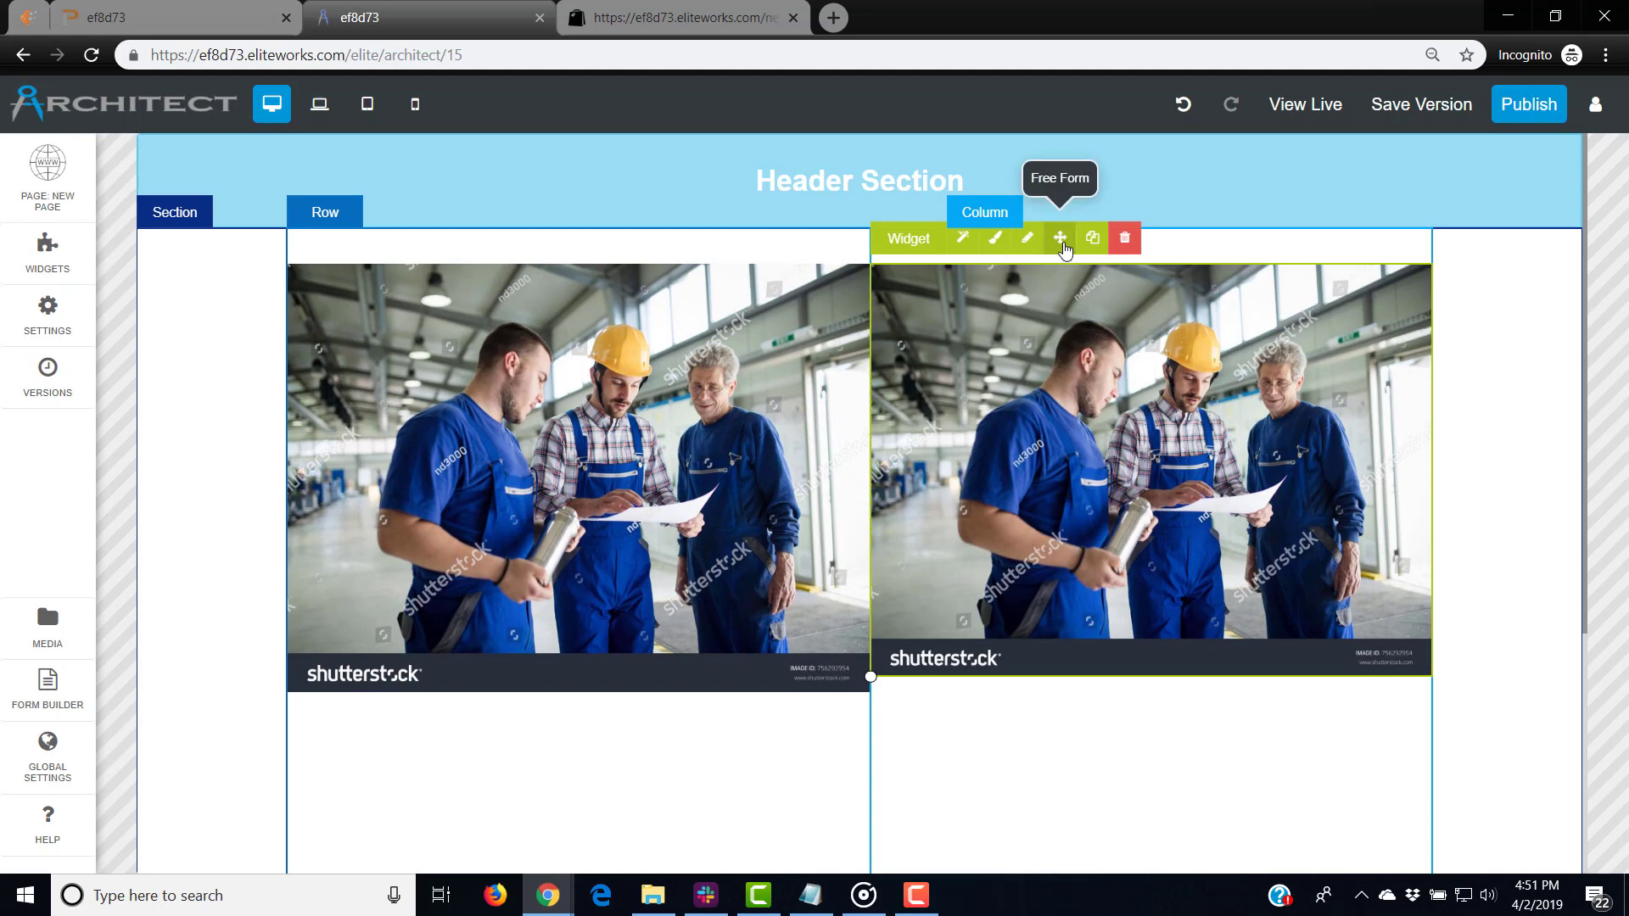
Shrink the second column's photo in free-form placement, and shorten the first column to just below its photo
left_click(1059, 237)
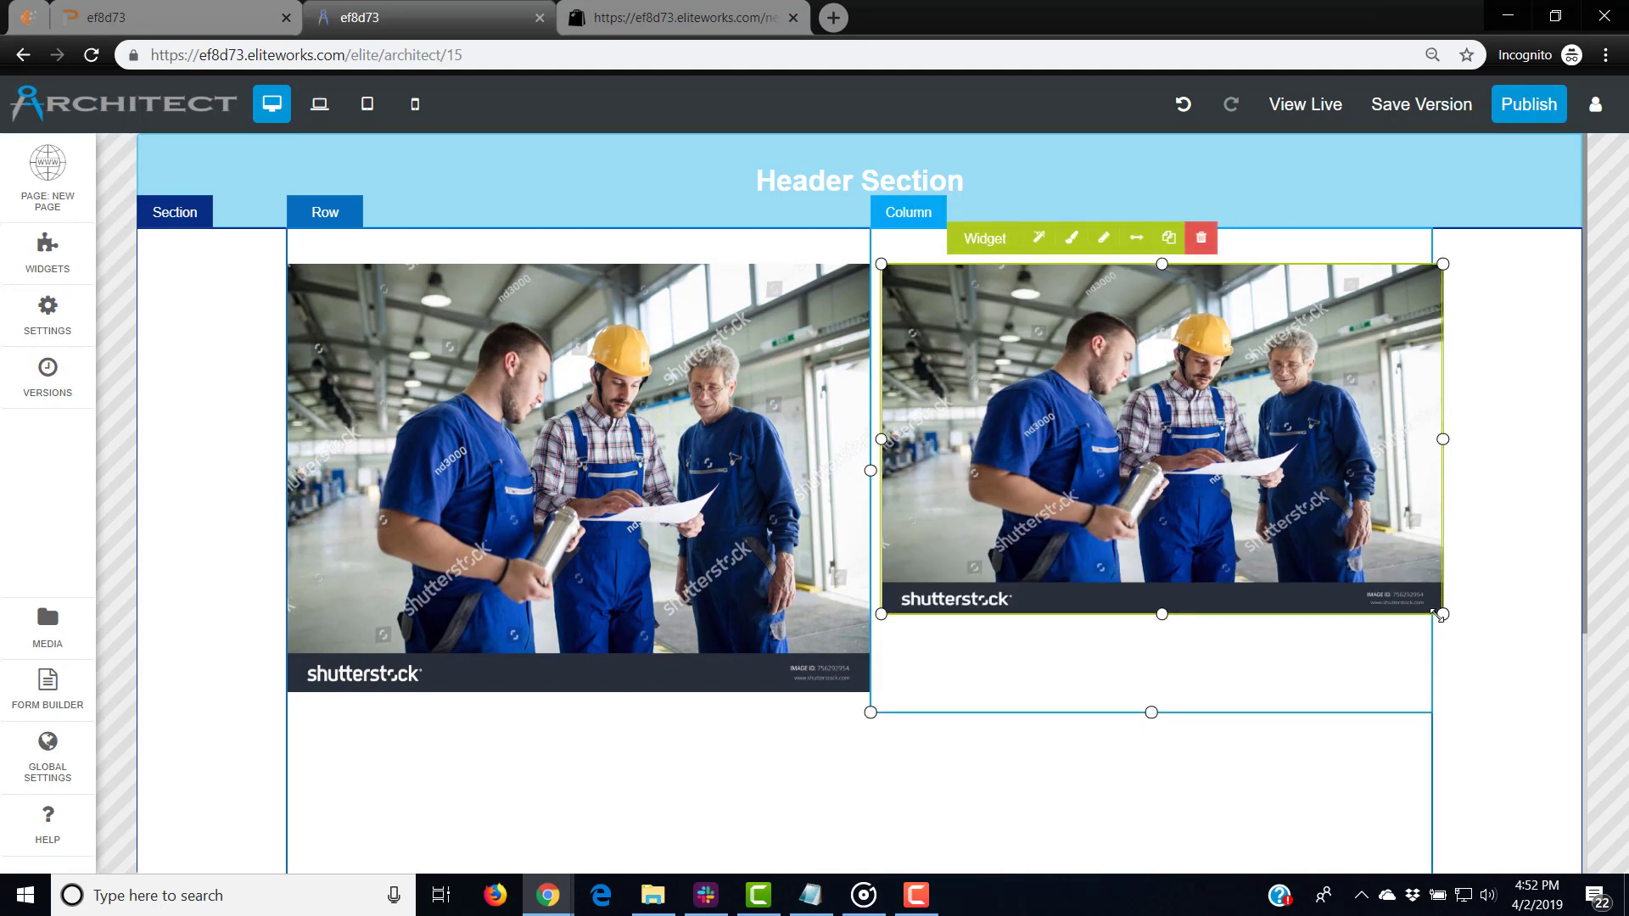
left_click_drag(1442, 614, 1331, 607)
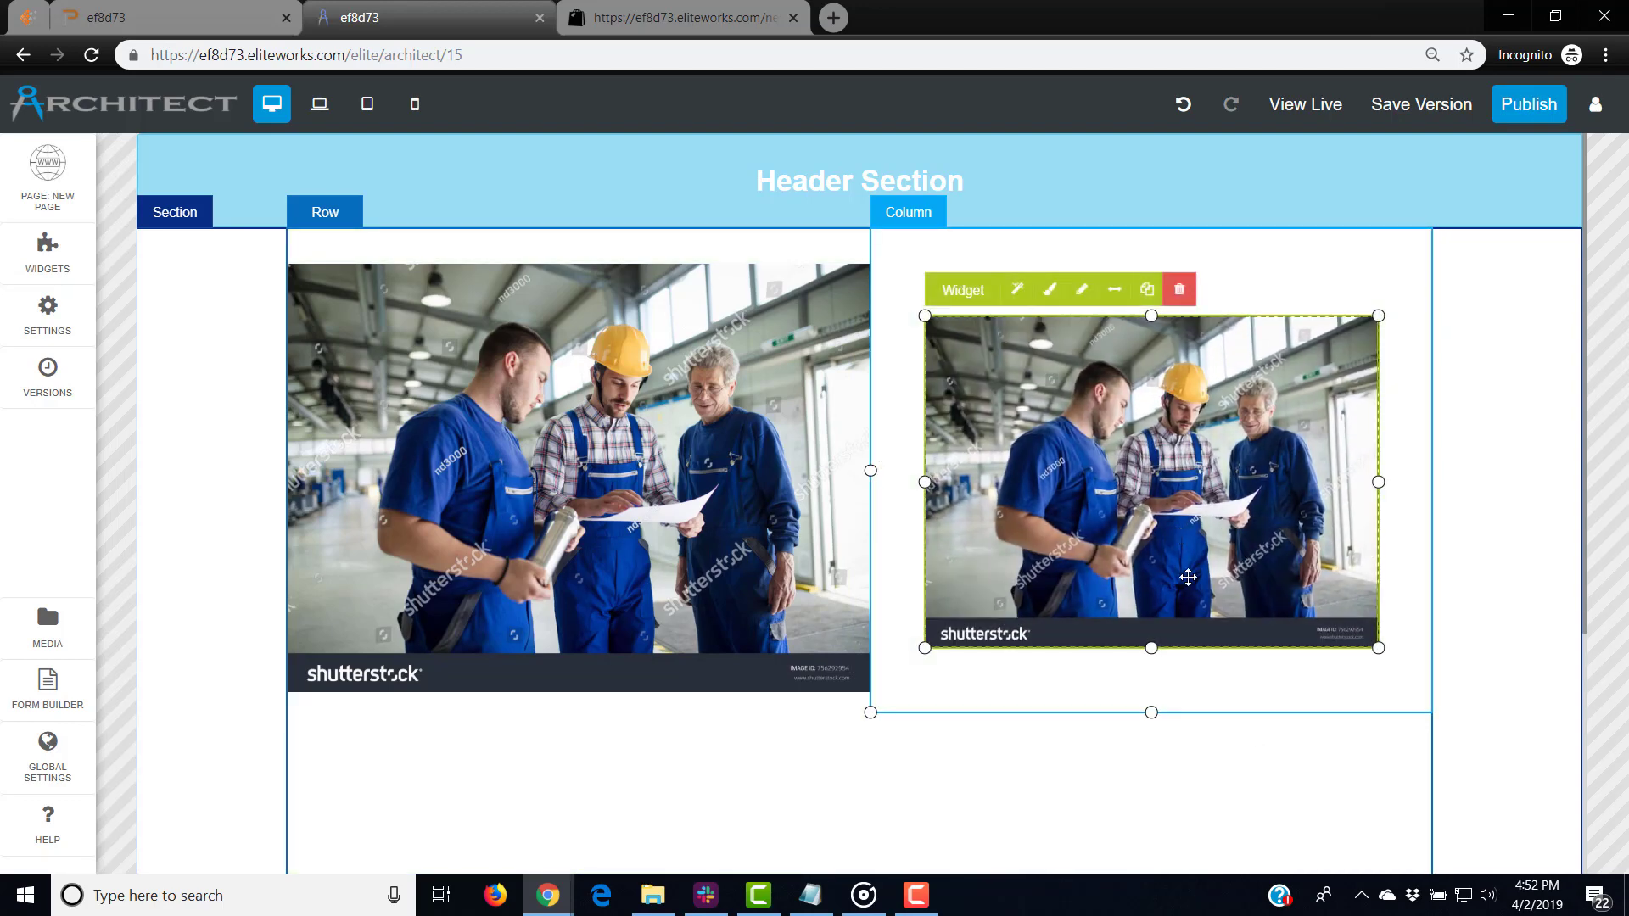
scroll(743, 746, "down", 3)
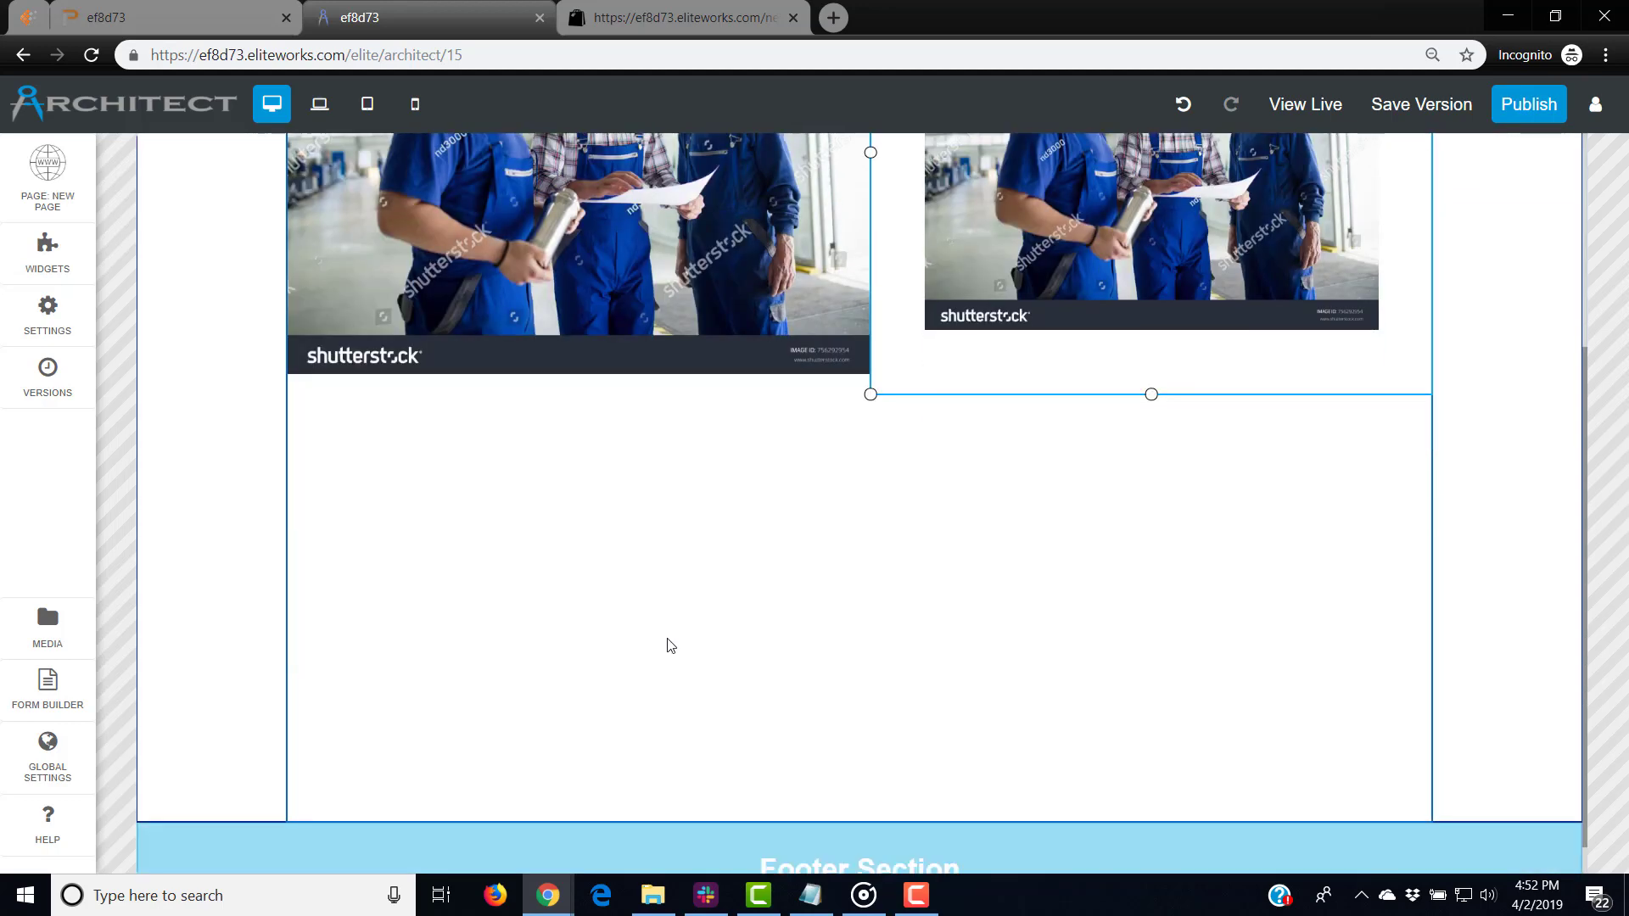
left_click_drag(584, 806, 652, 434)
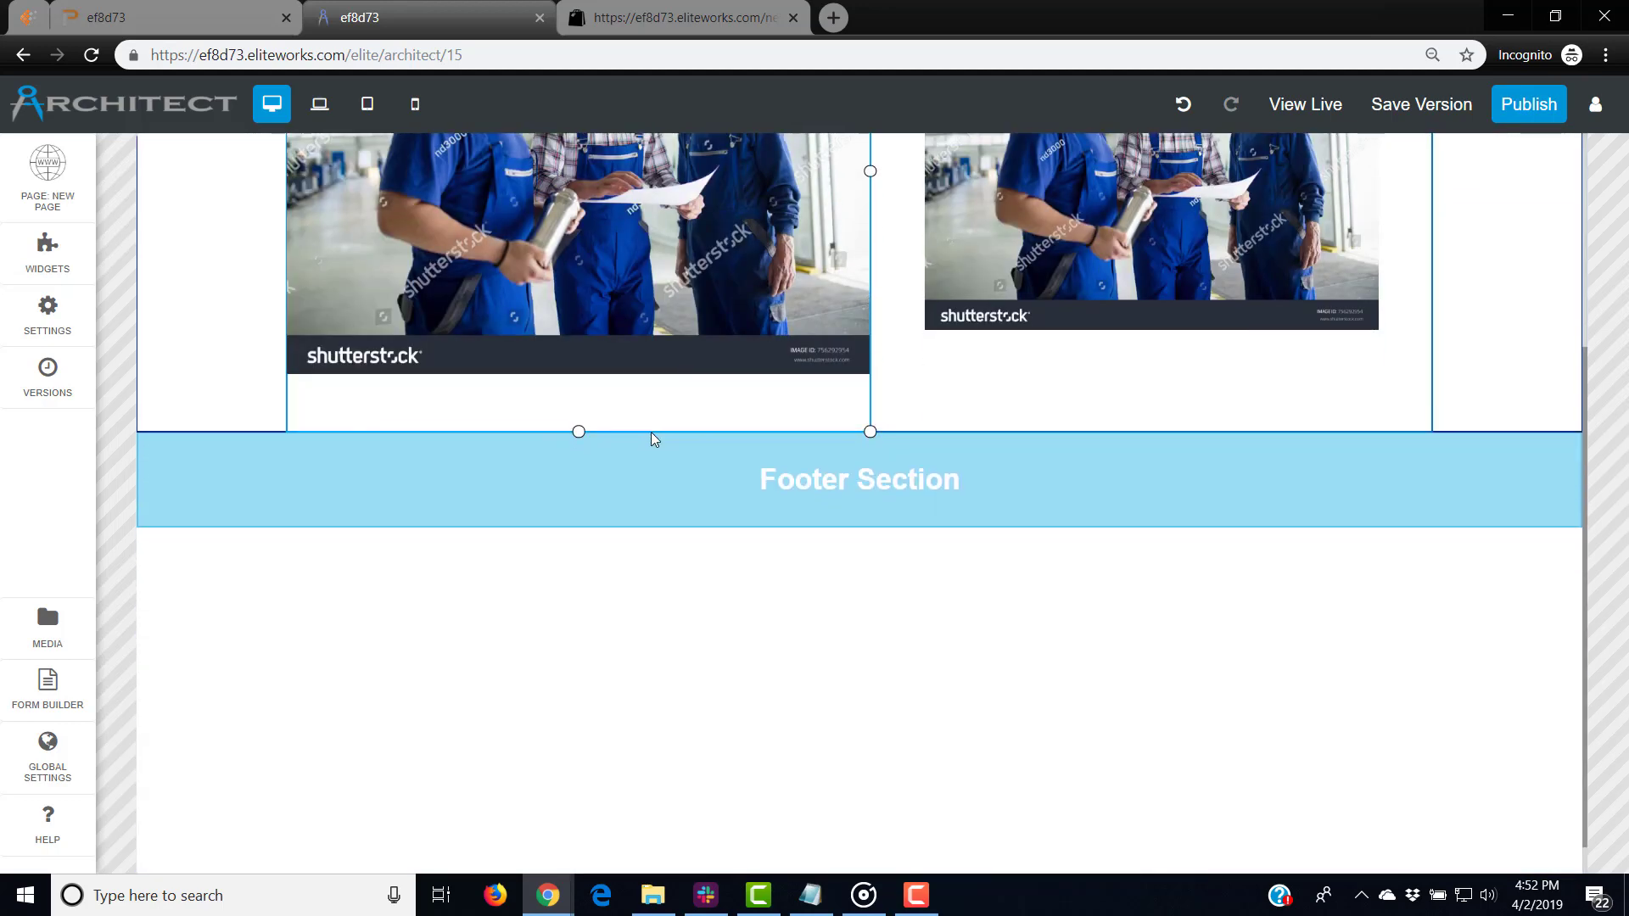
left_click_drag(1173, 502, 1171, 486)
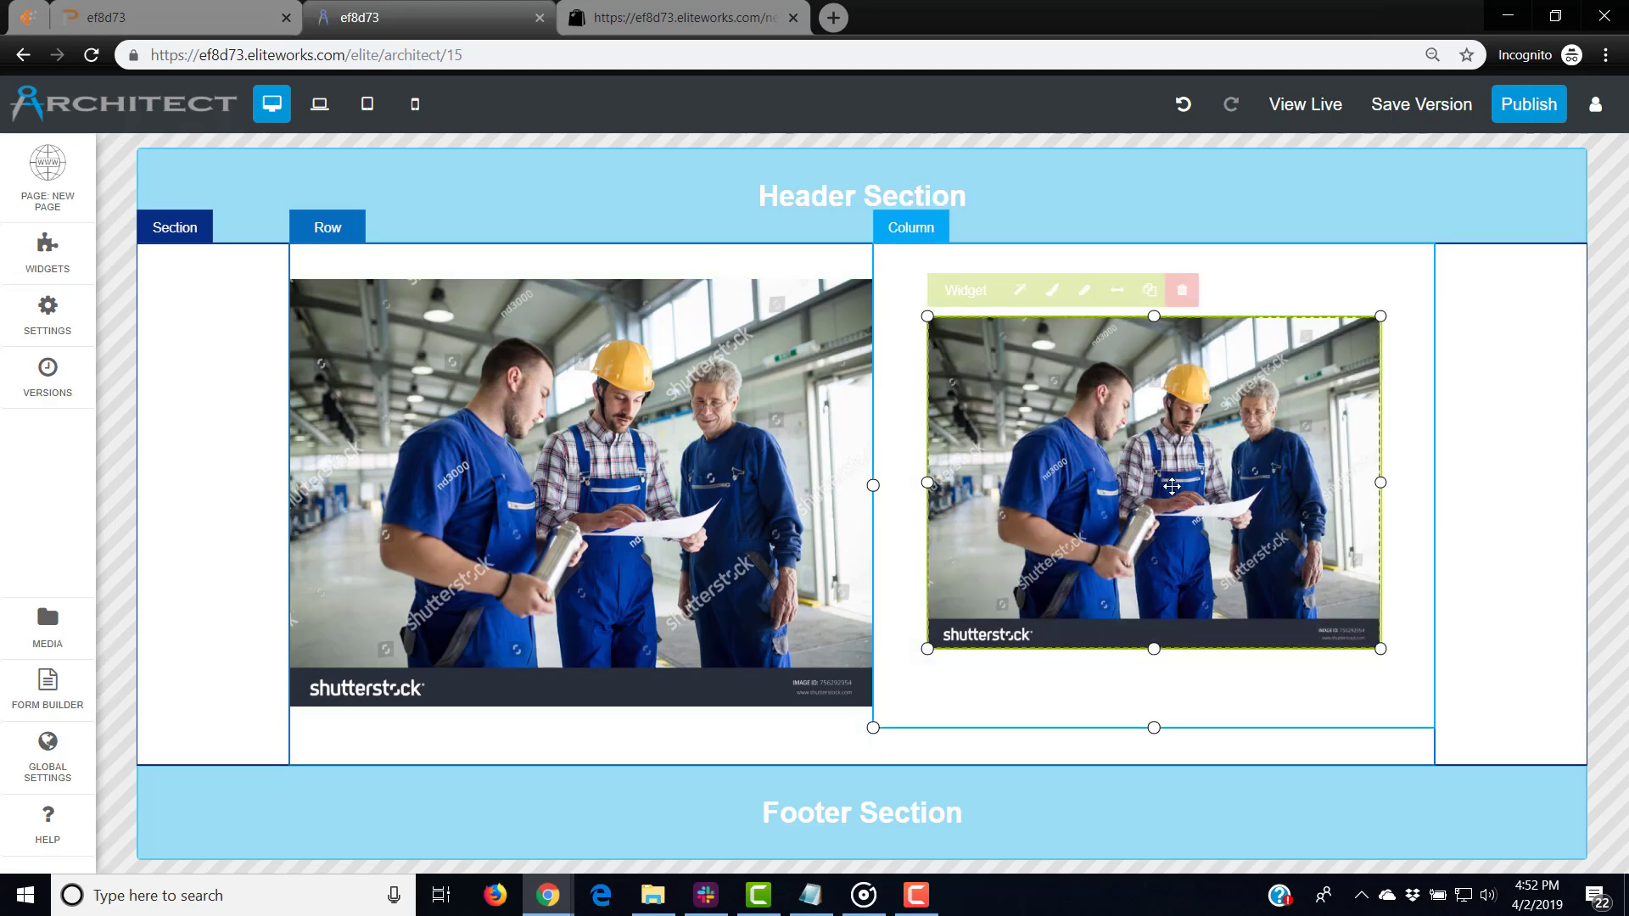
Set the background color of the second photo's image element to rgba(193,18,18,0) and apply it
left_click(1051, 292)
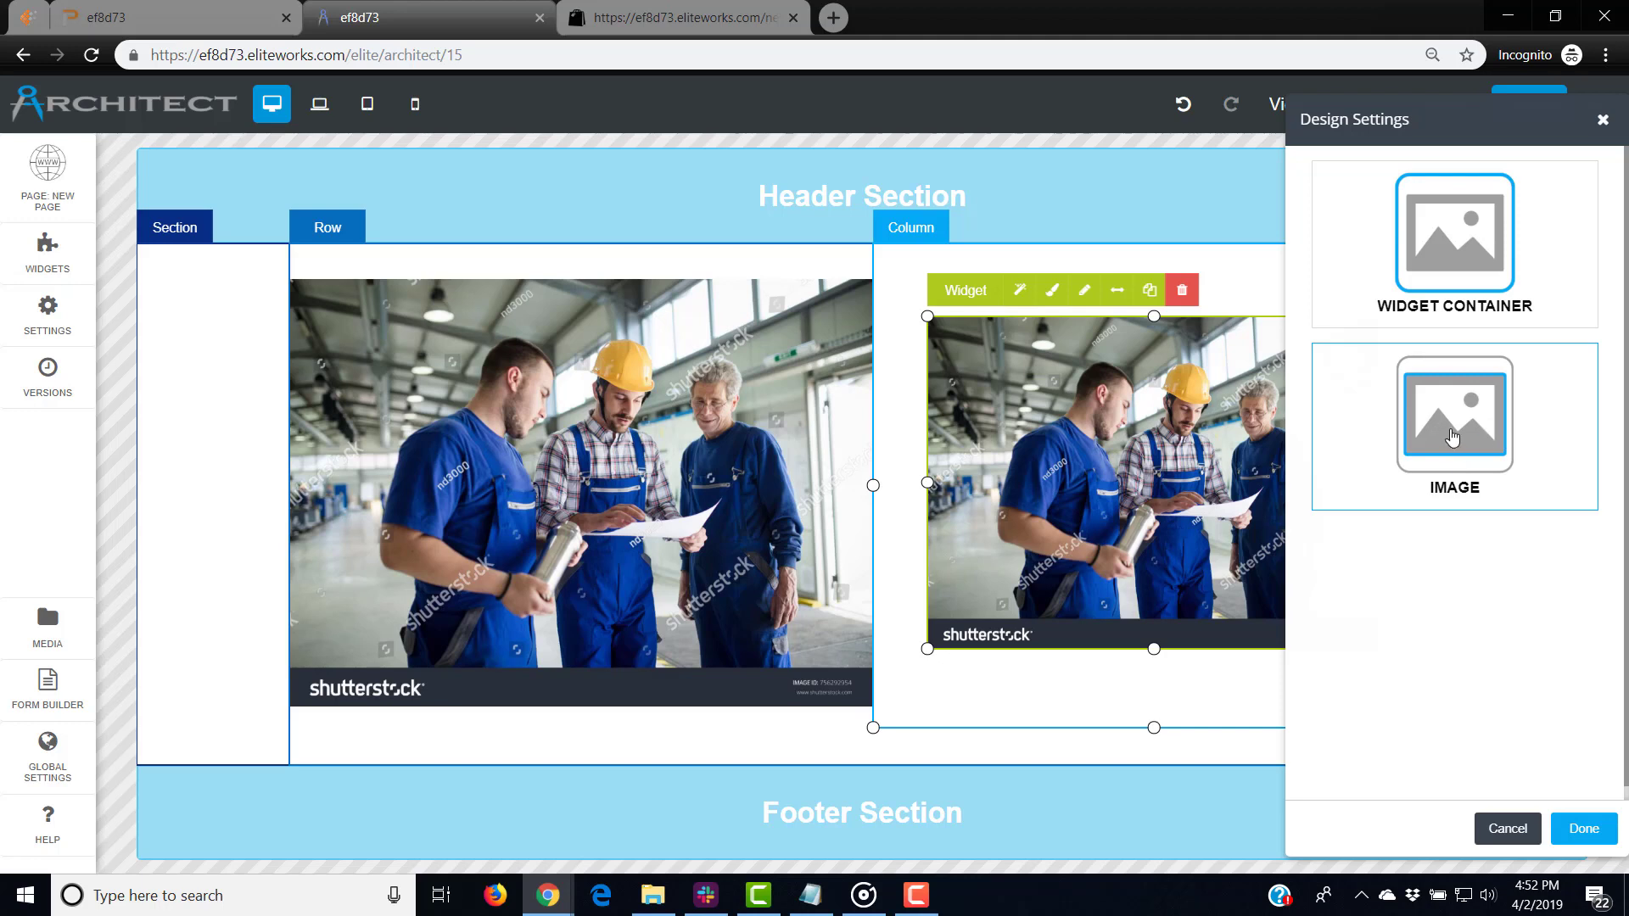
left_click(1476, 411)
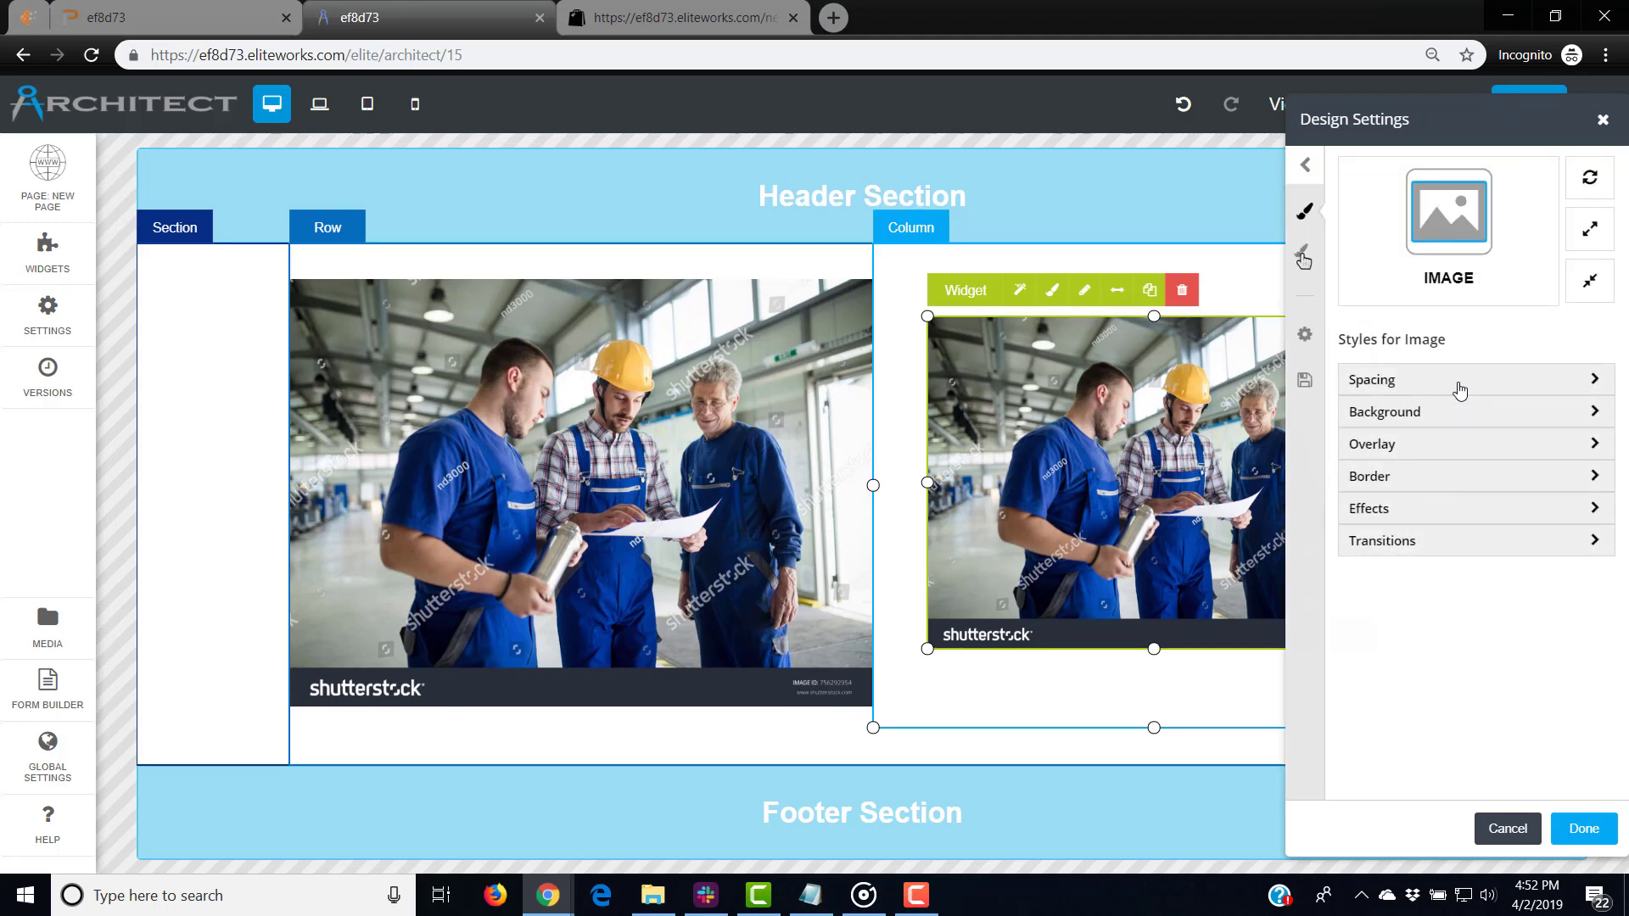
left_click(1462, 416)
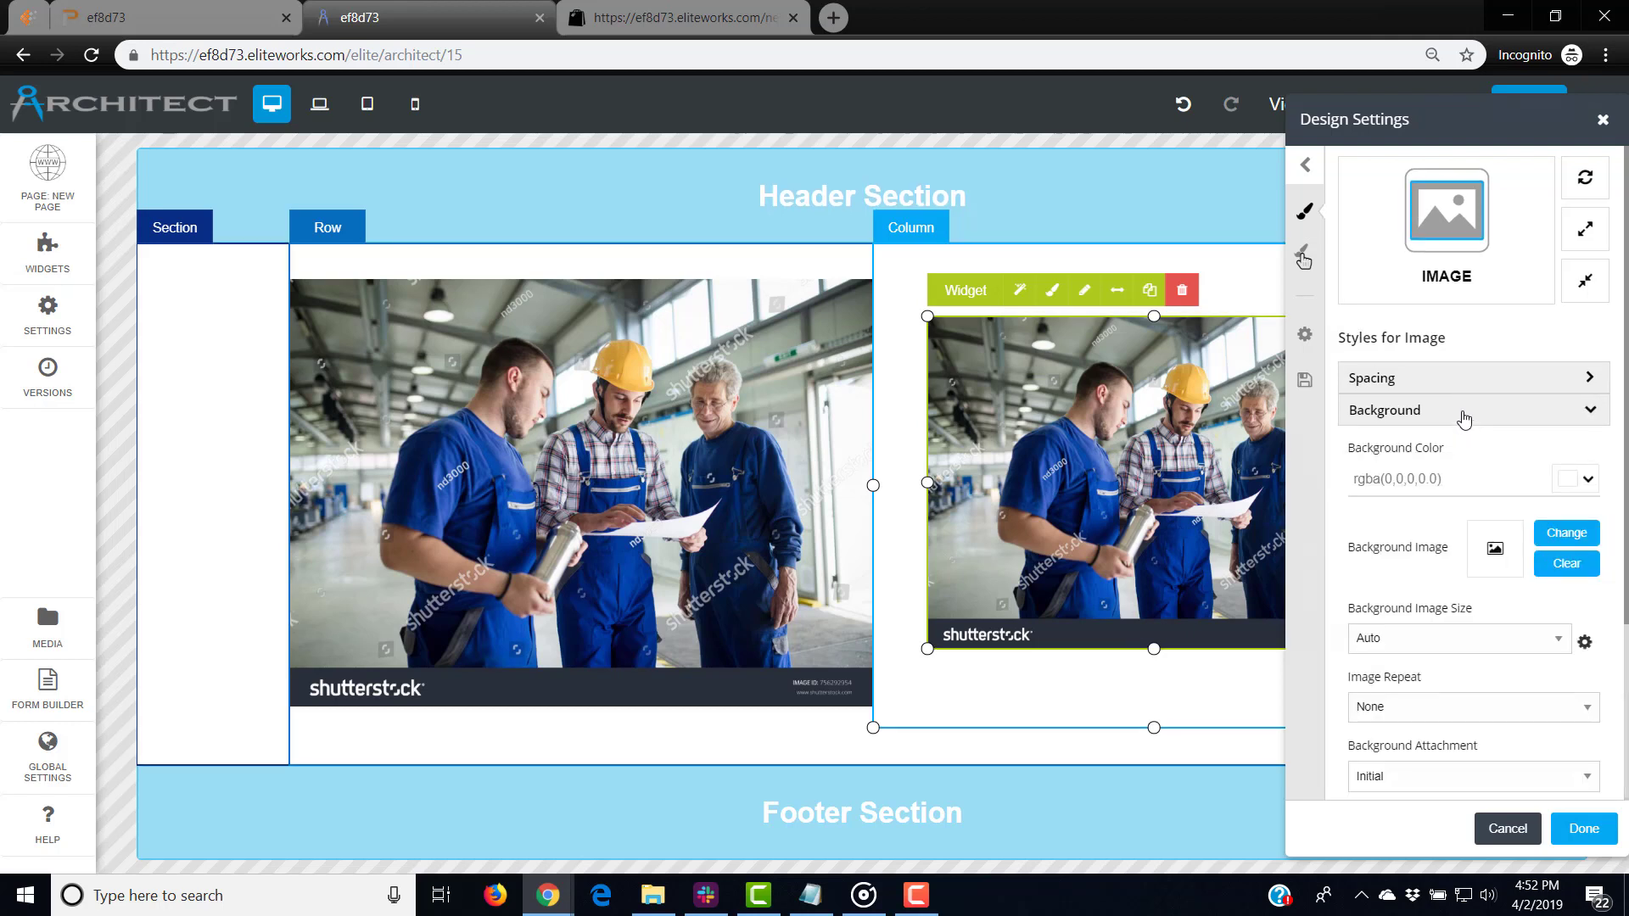
left_click(1465, 414)
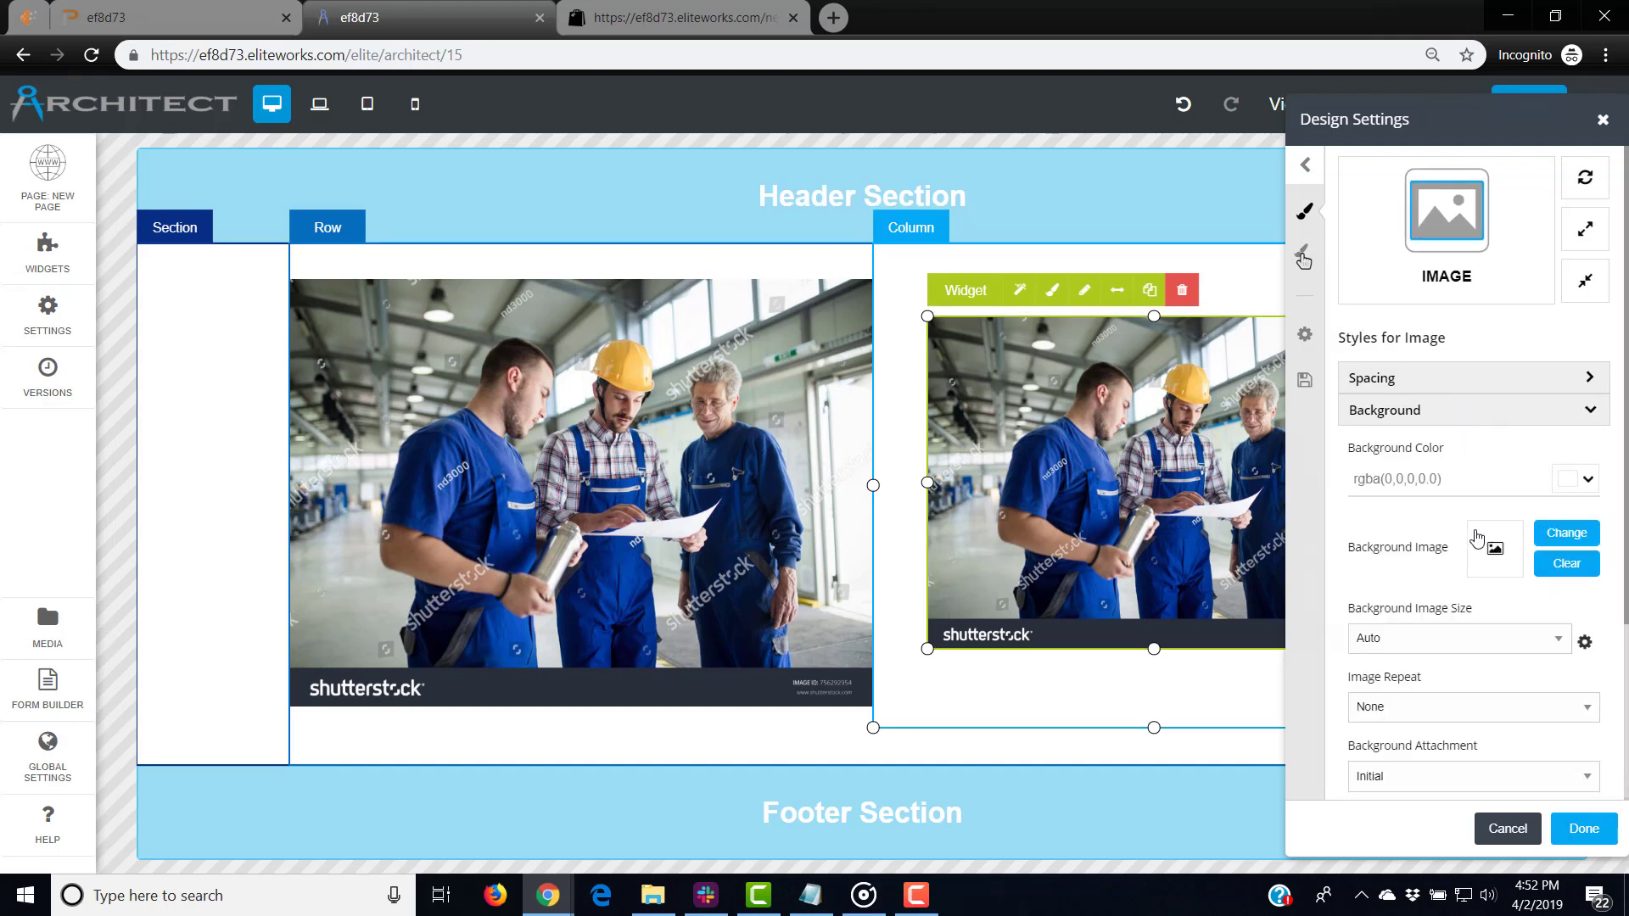
left_click(1588, 480)
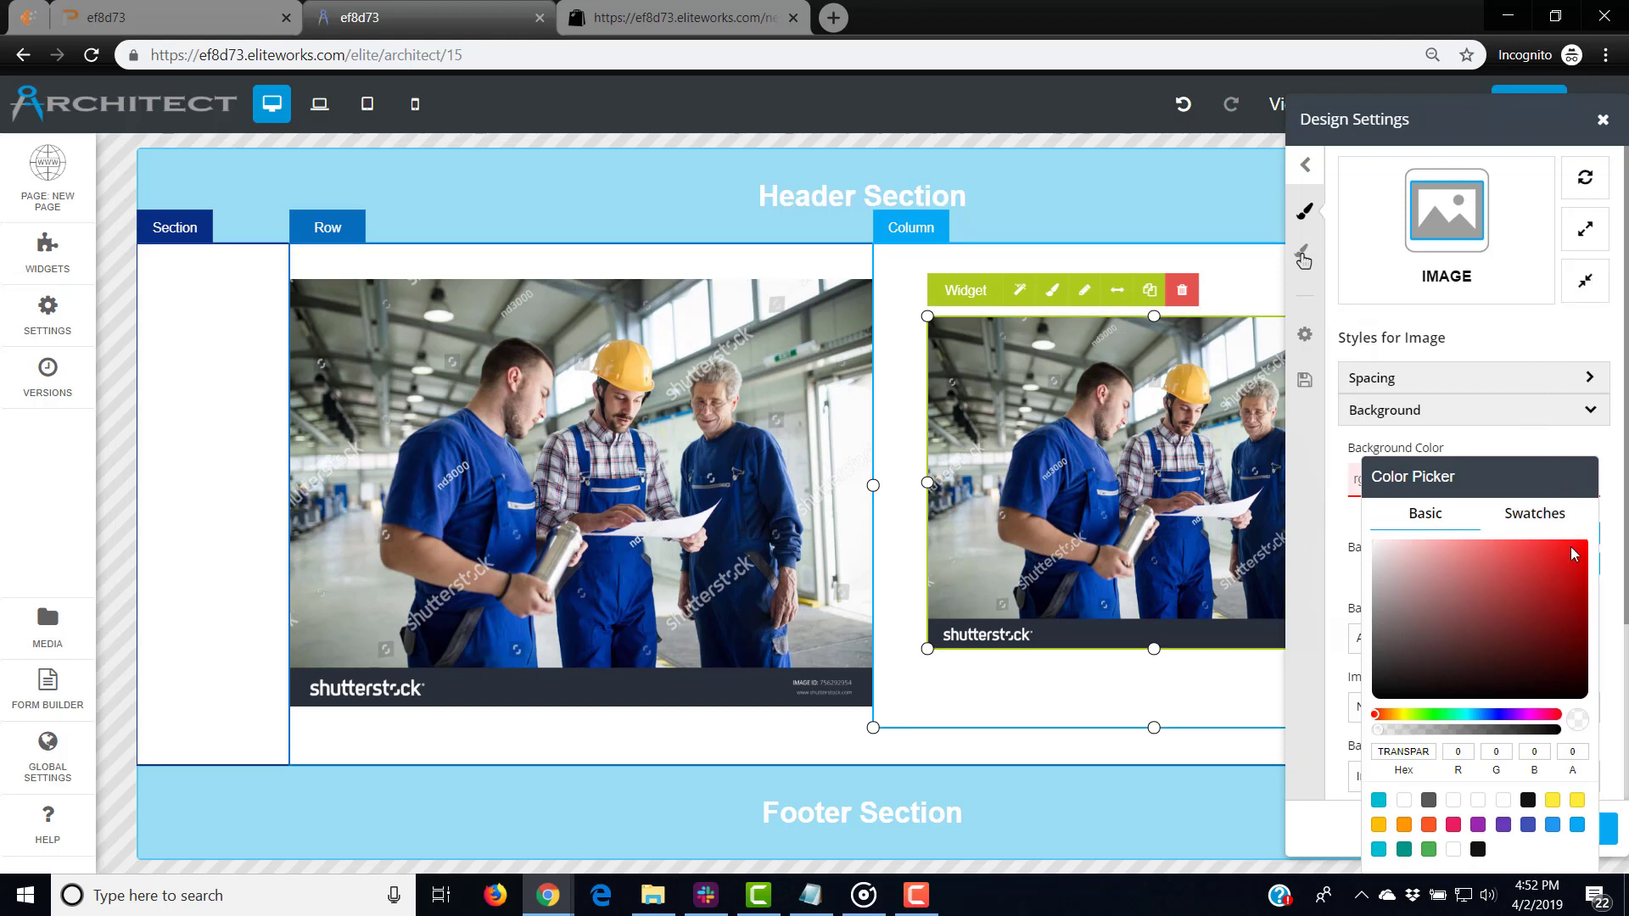
left_click(1581, 434)
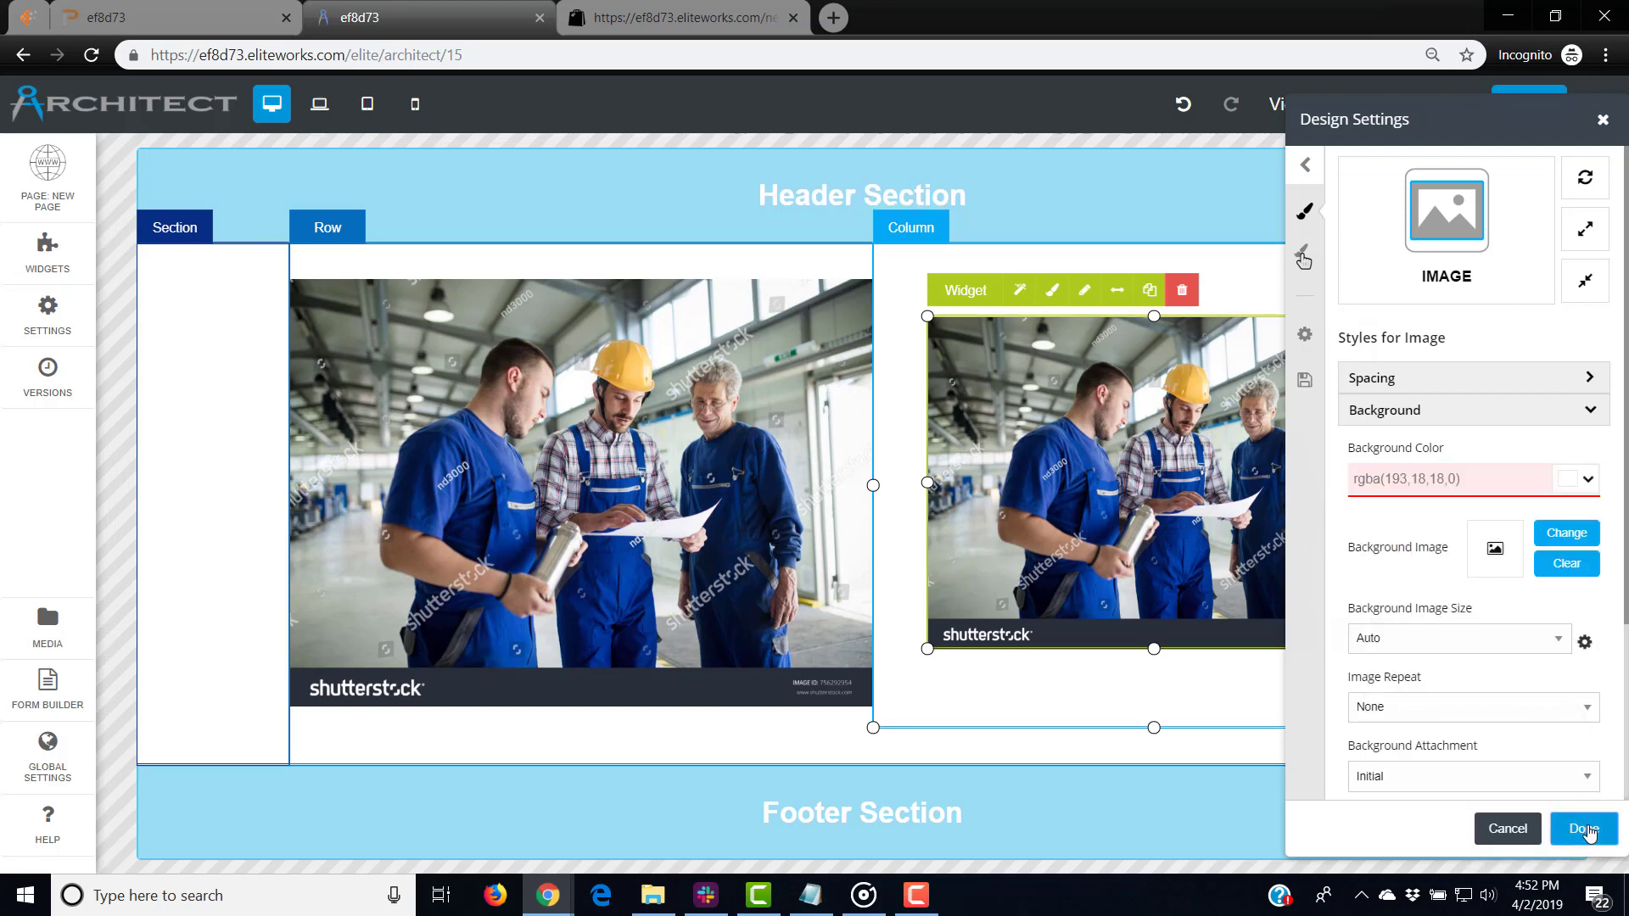
left_click(1581, 825)
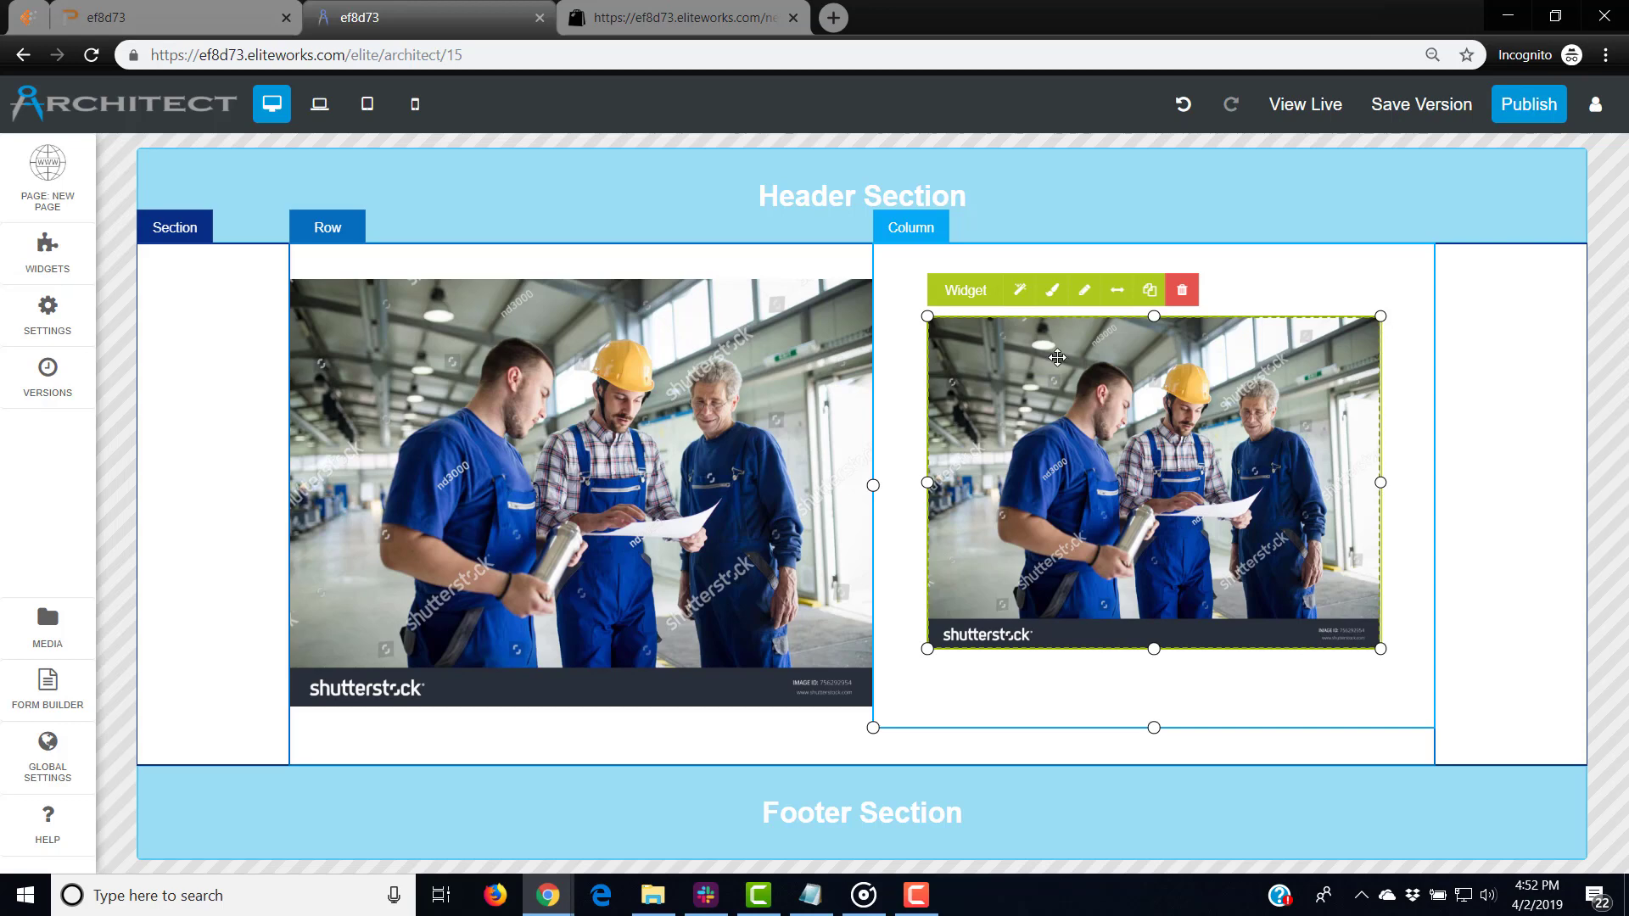
Replace the second column's photo with skin beauty.png from the media library and nudge it slightly upward
left_click(1076, 293)
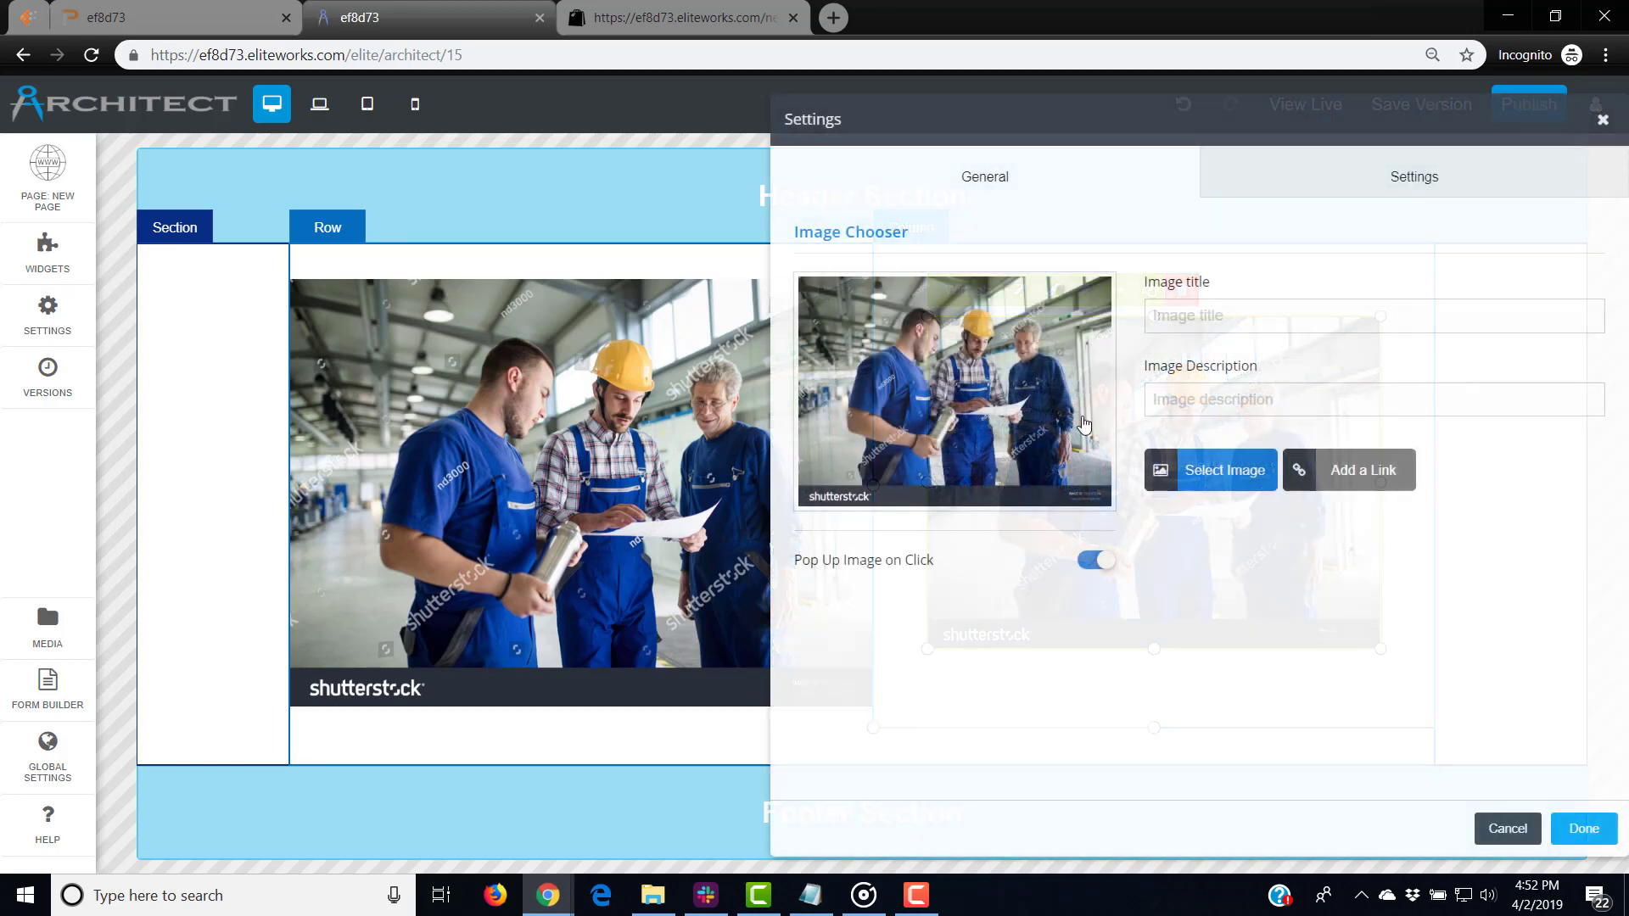
left_click(1235, 470)
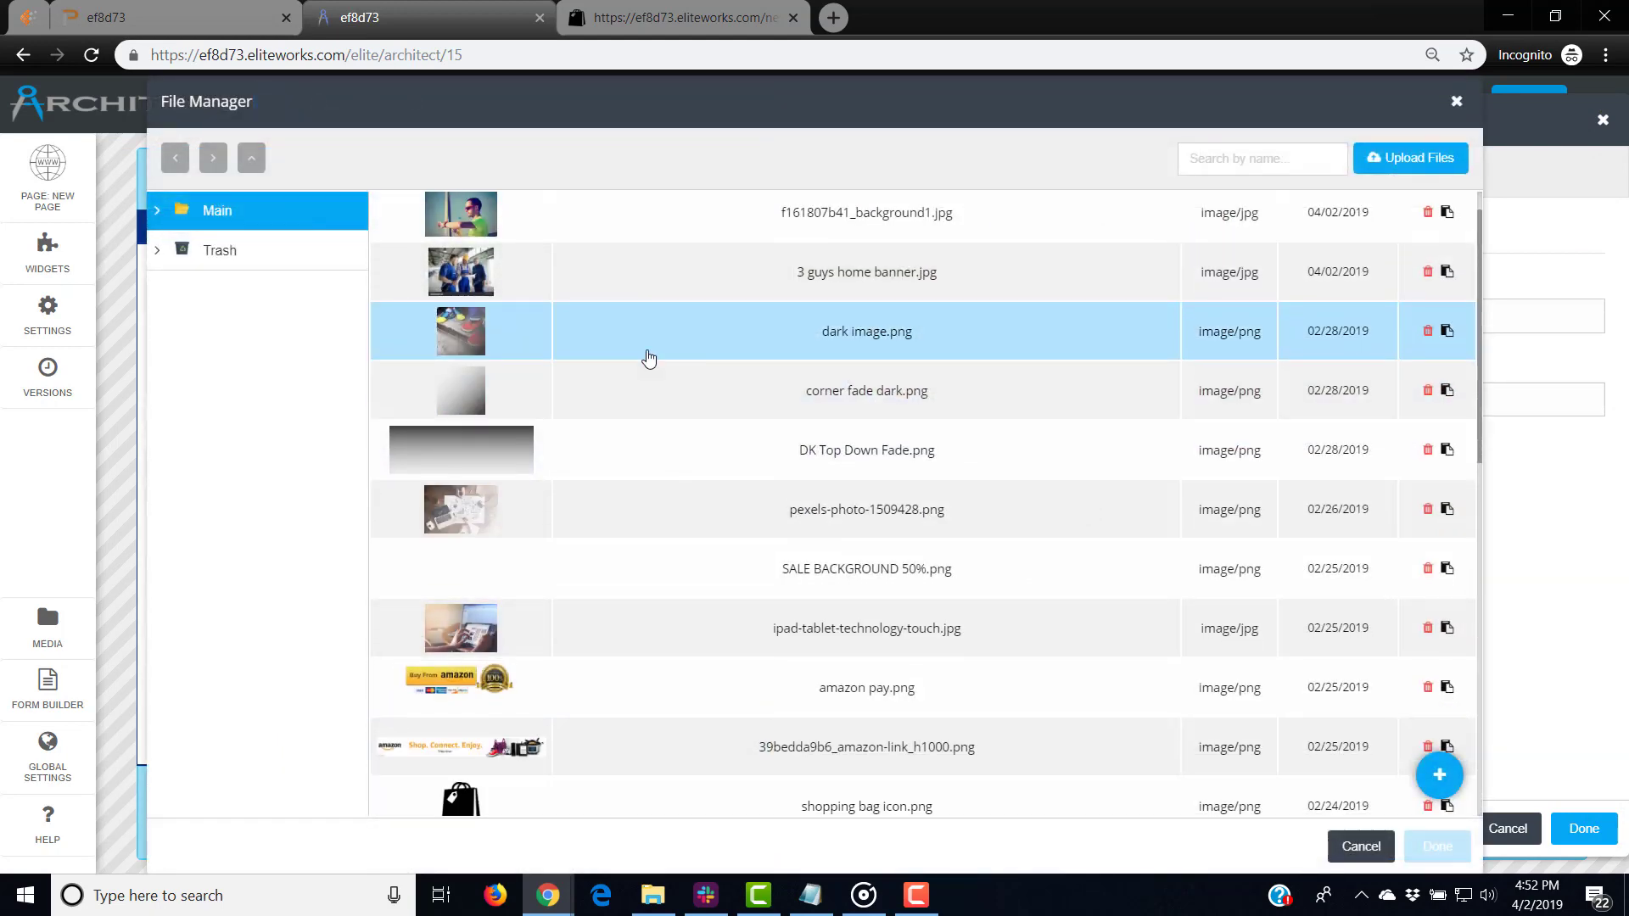
scroll(746, 543, "down", 3)
scroll(758, 530, "down", 3)
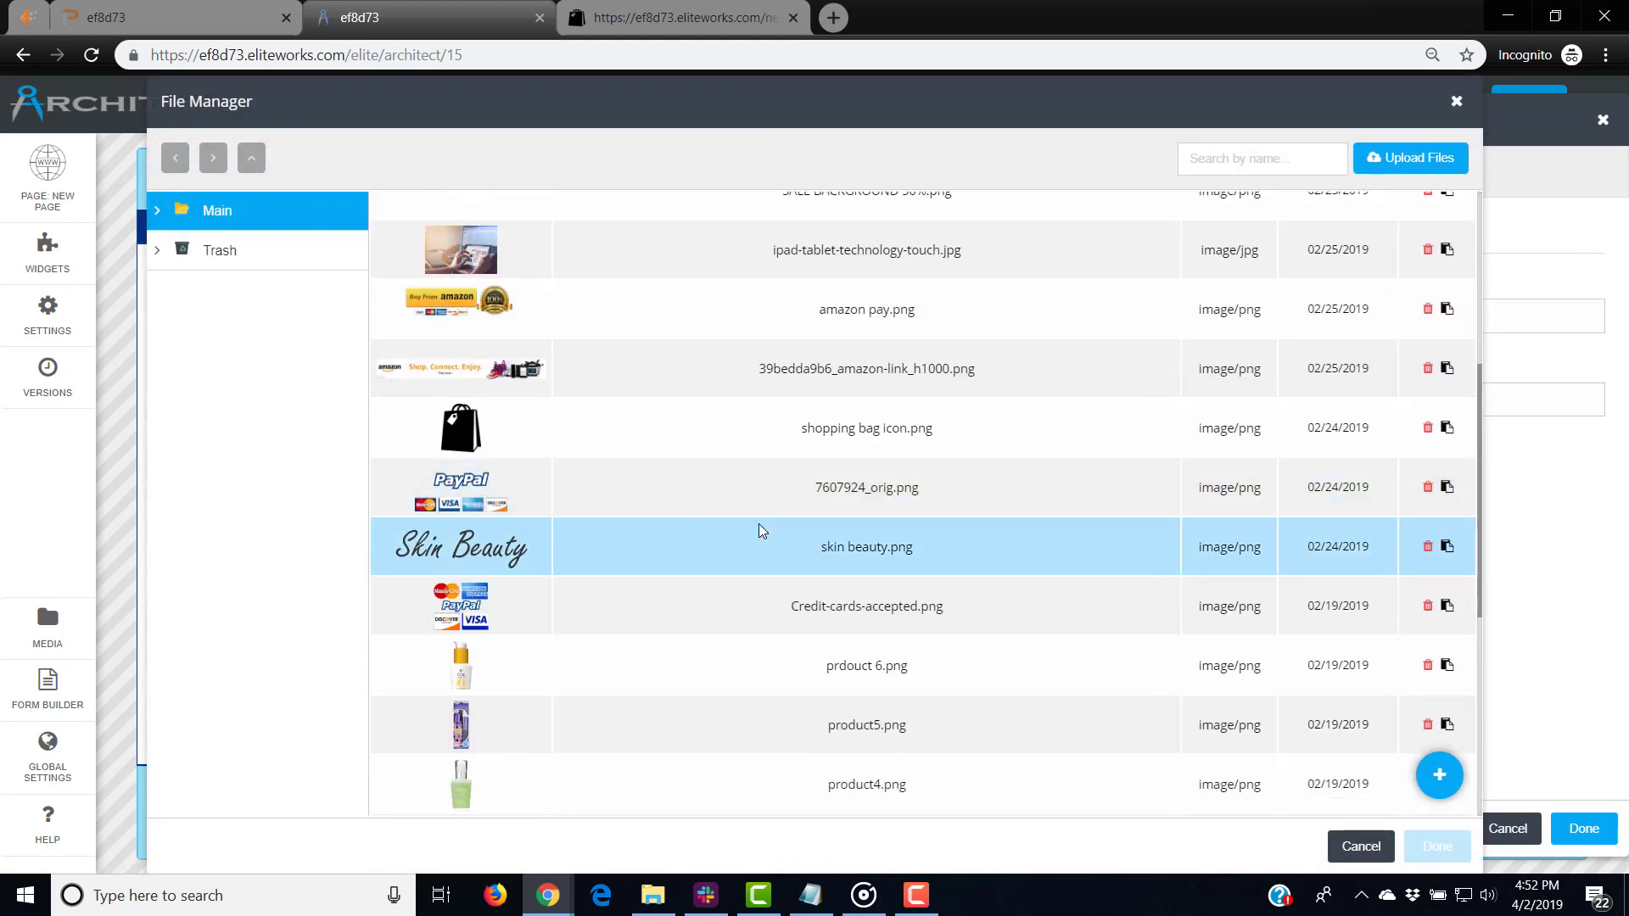
double_click(687, 548)
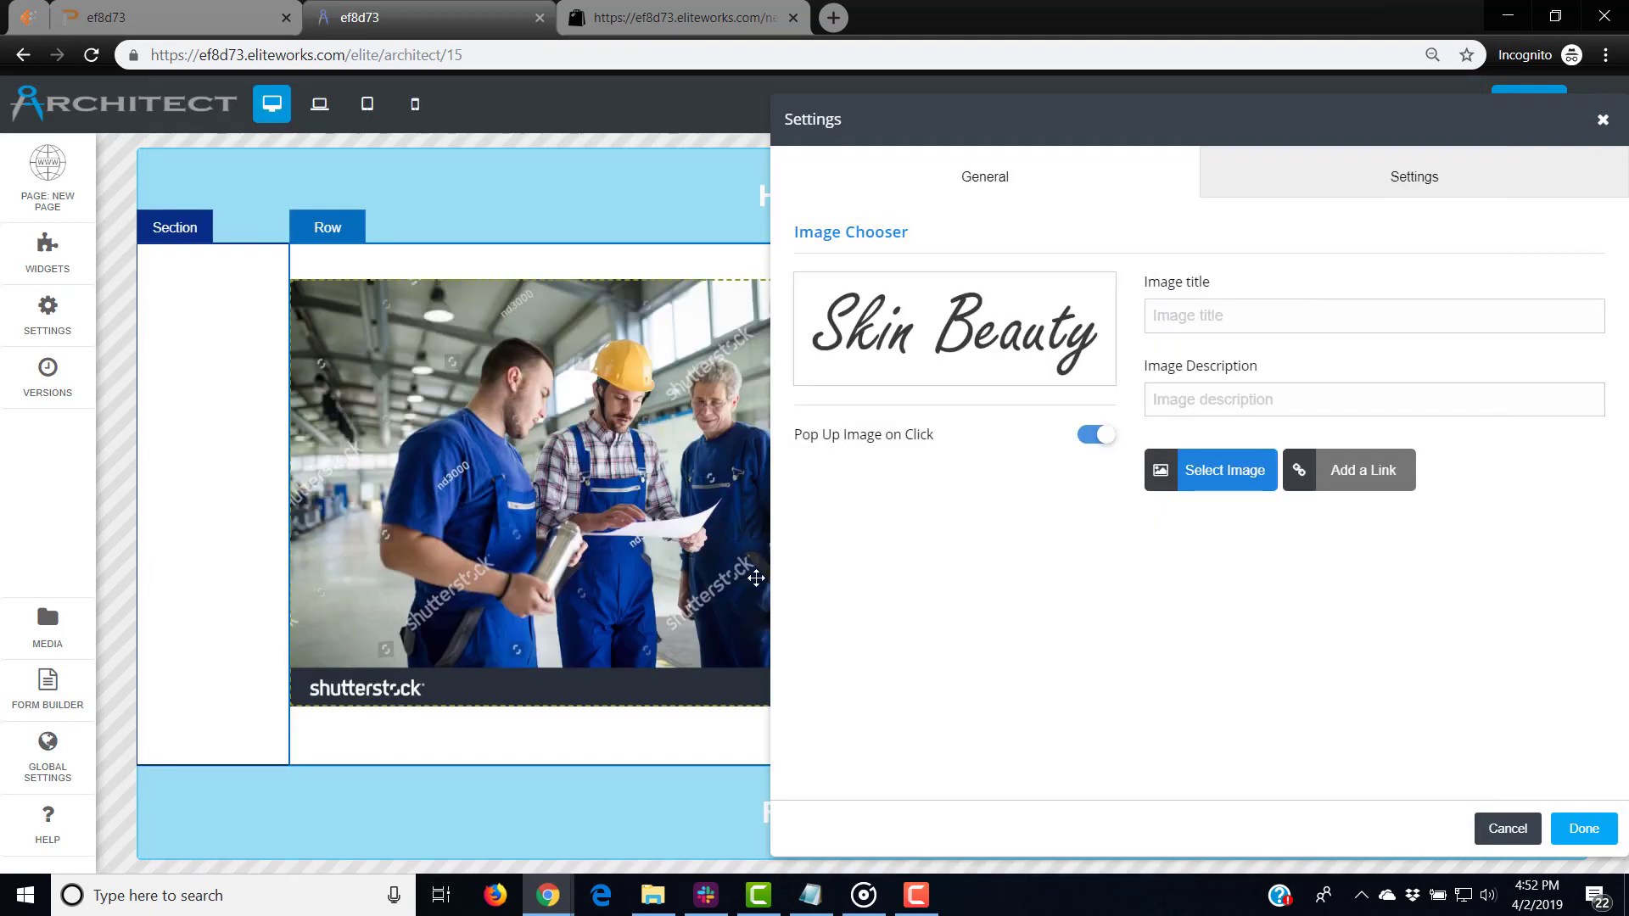
left_click(1582, 829)
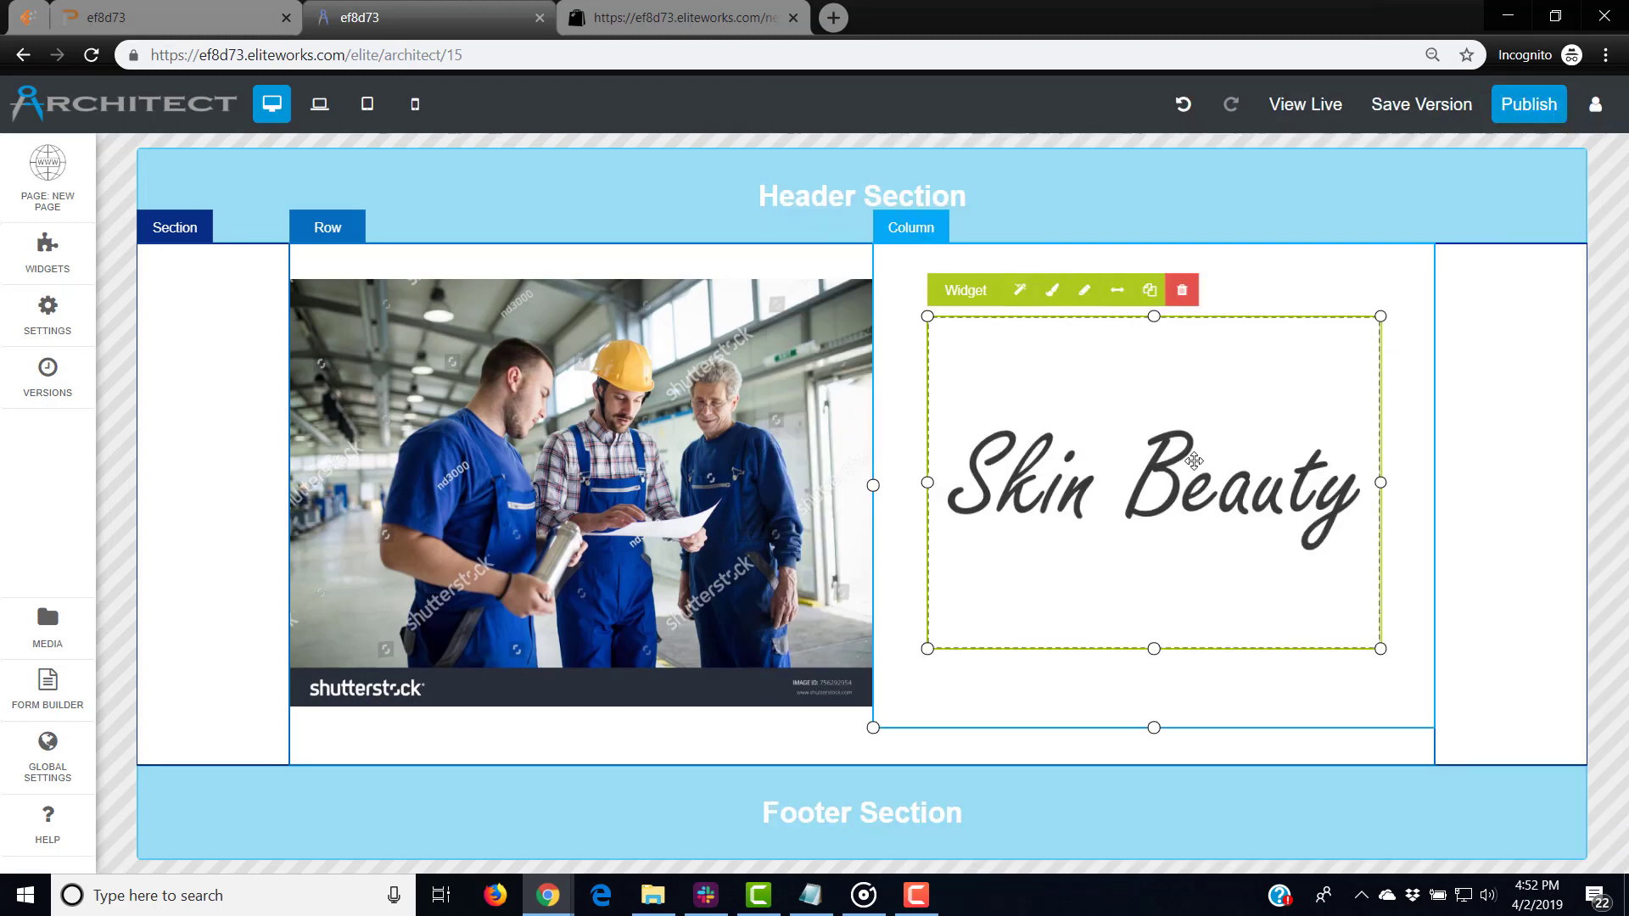
mouse_move(1187, 456)
left_mouse_down()
mouse_move(1015, 444)
mouse_move(1235, 447)
left_mouse_up()
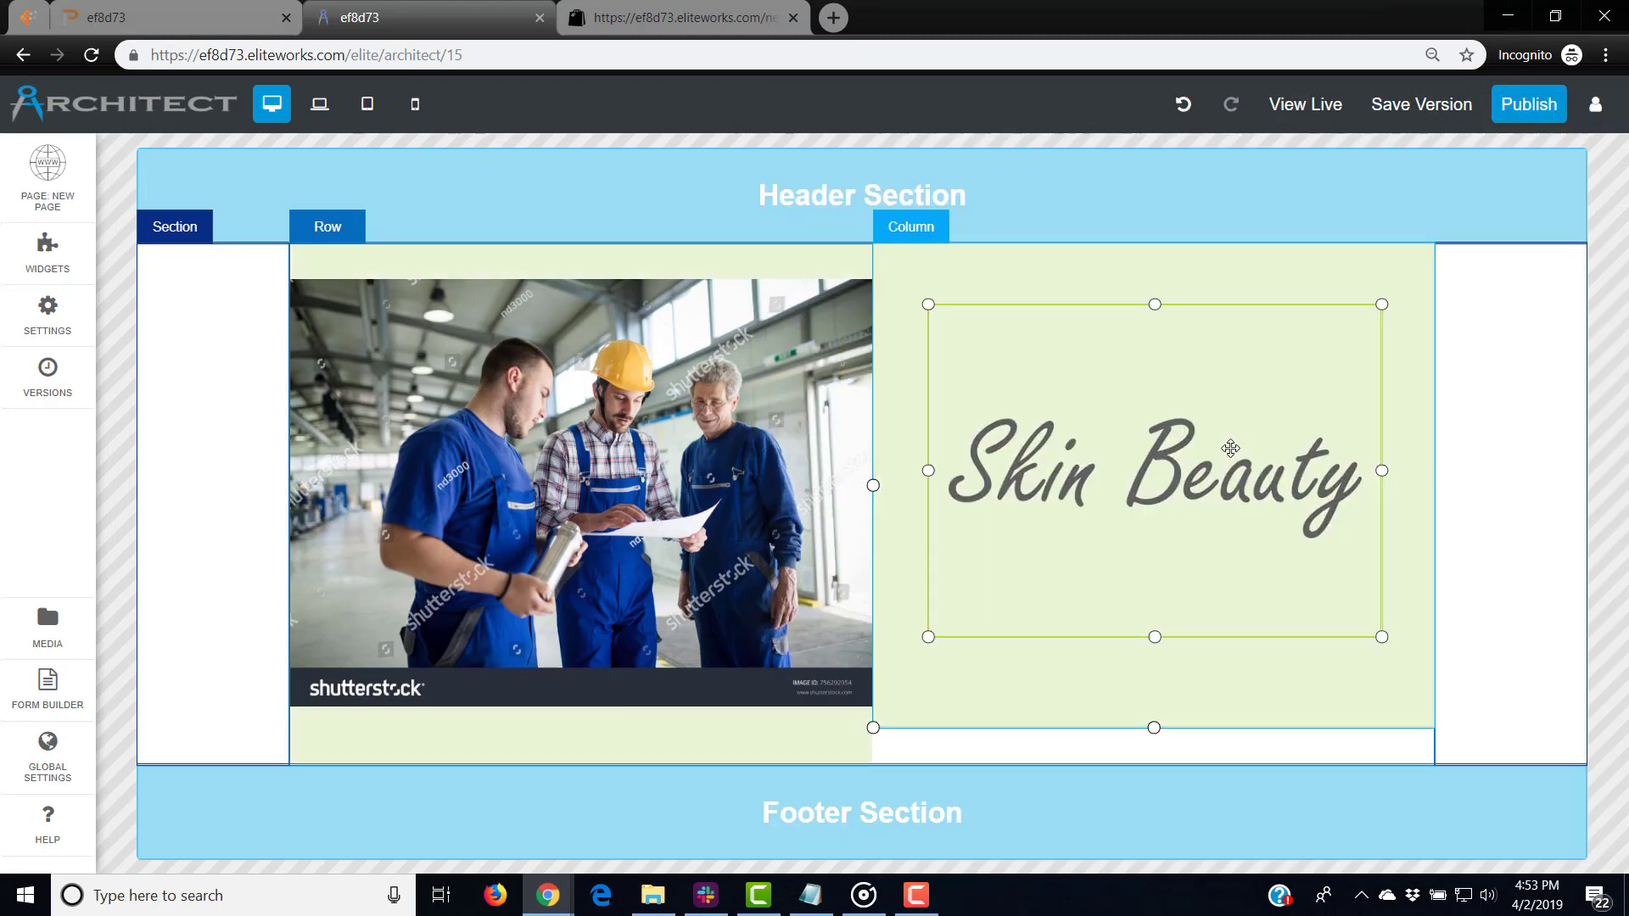
Try a #a94343 background color on the Skin Beauty image's widget container, and cancel the change
left_click(1052, 277)
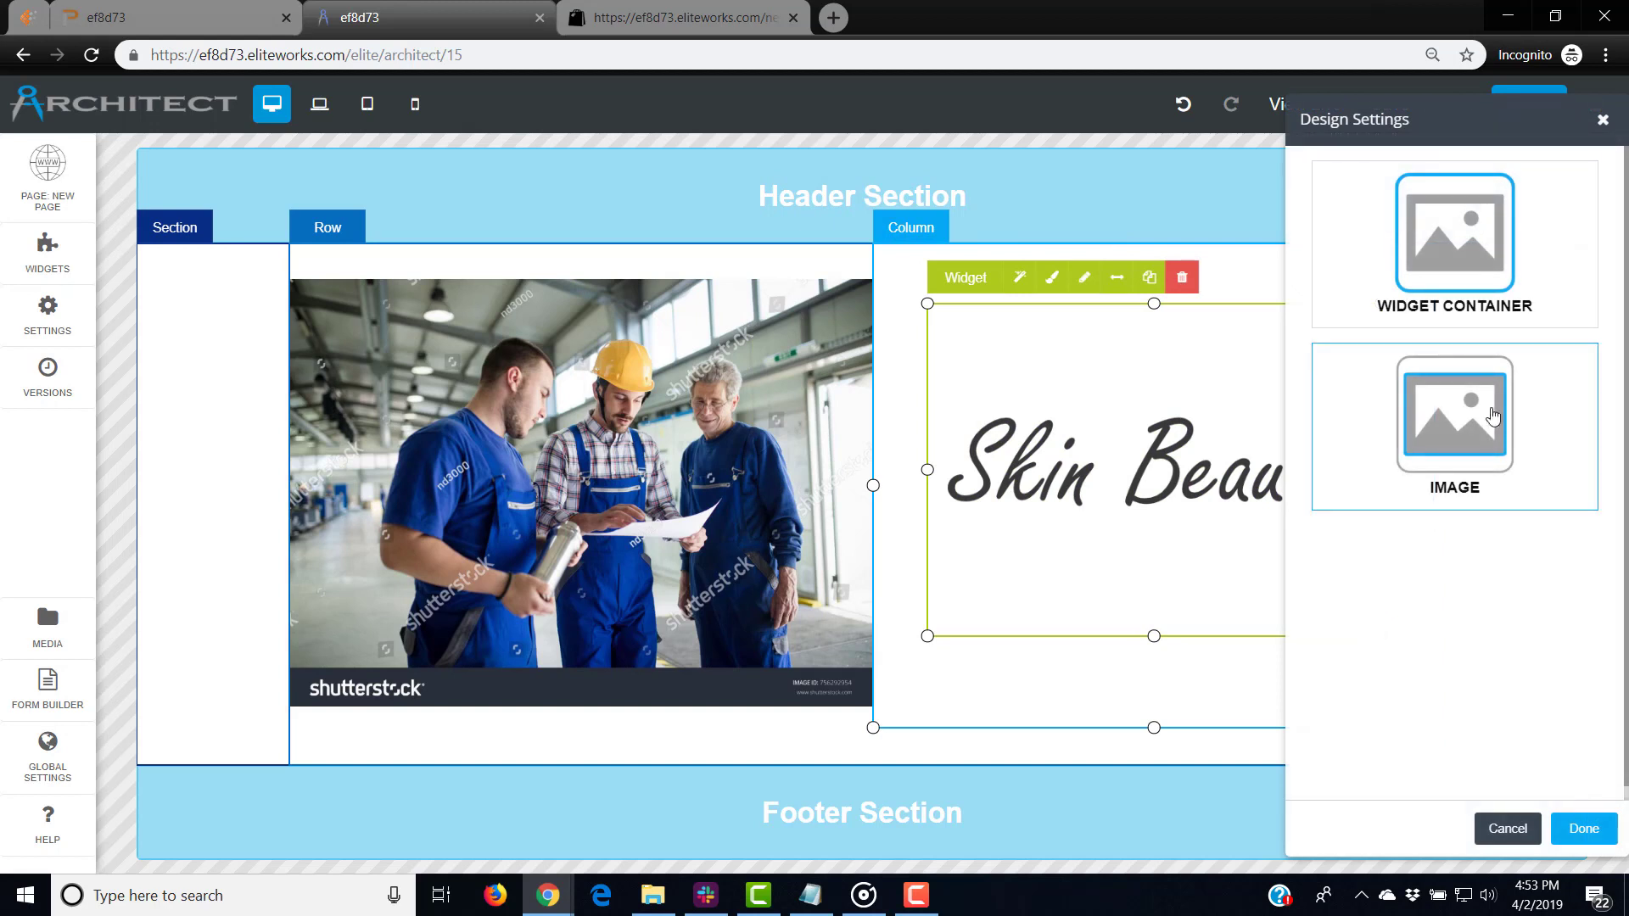
left_click(1454, 246)
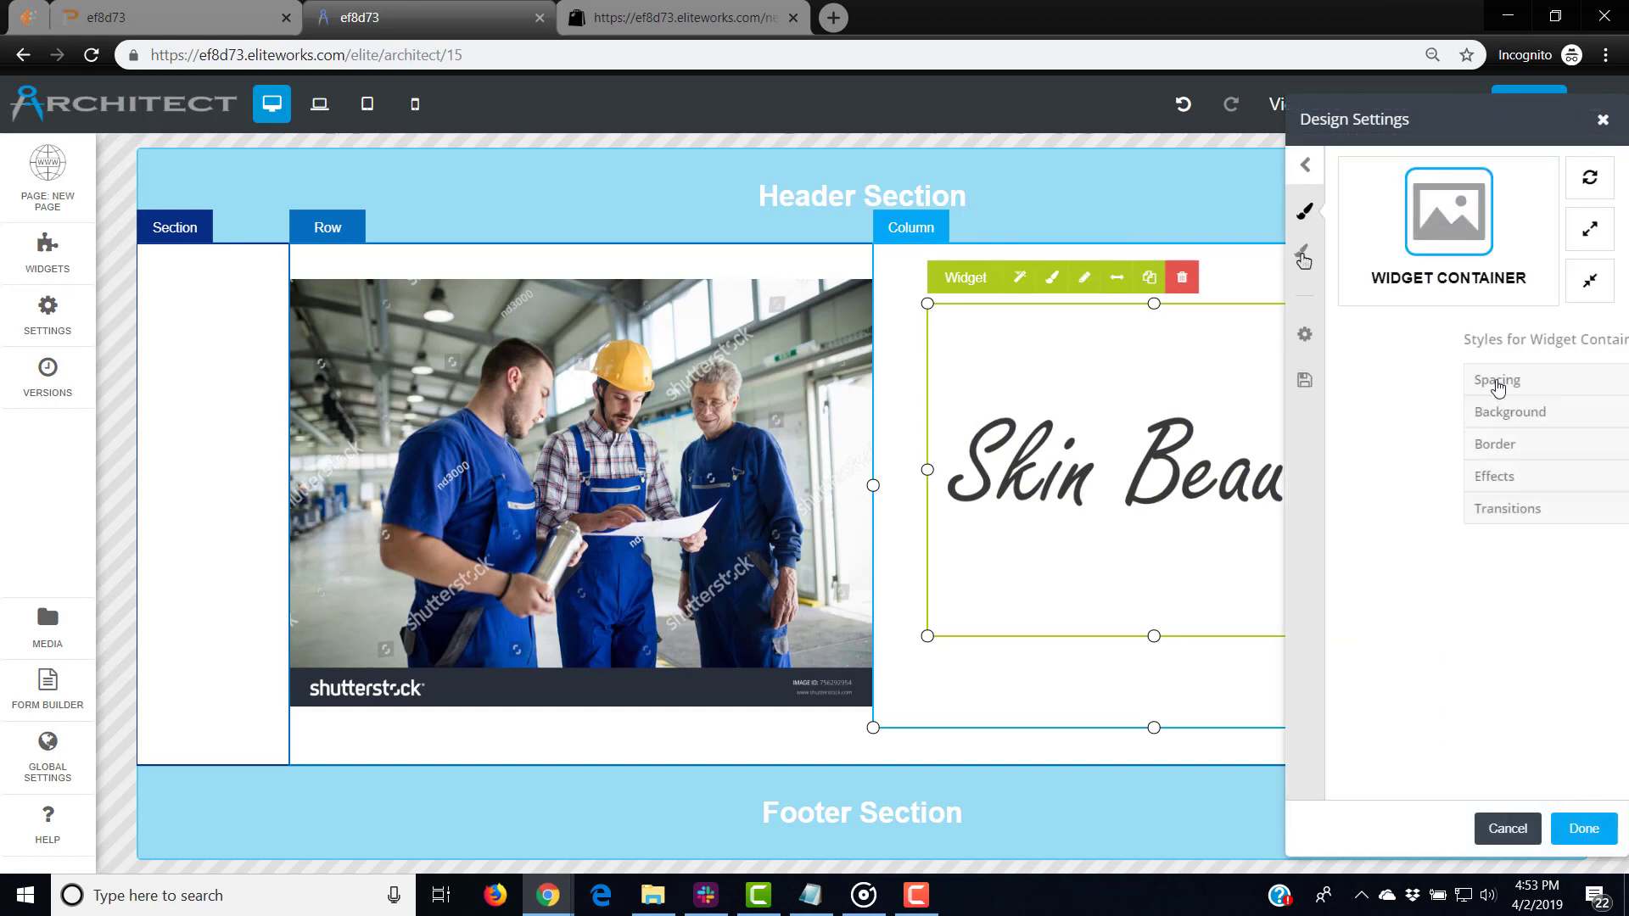
left_click(1465, 411)
left_click(1586, 481)
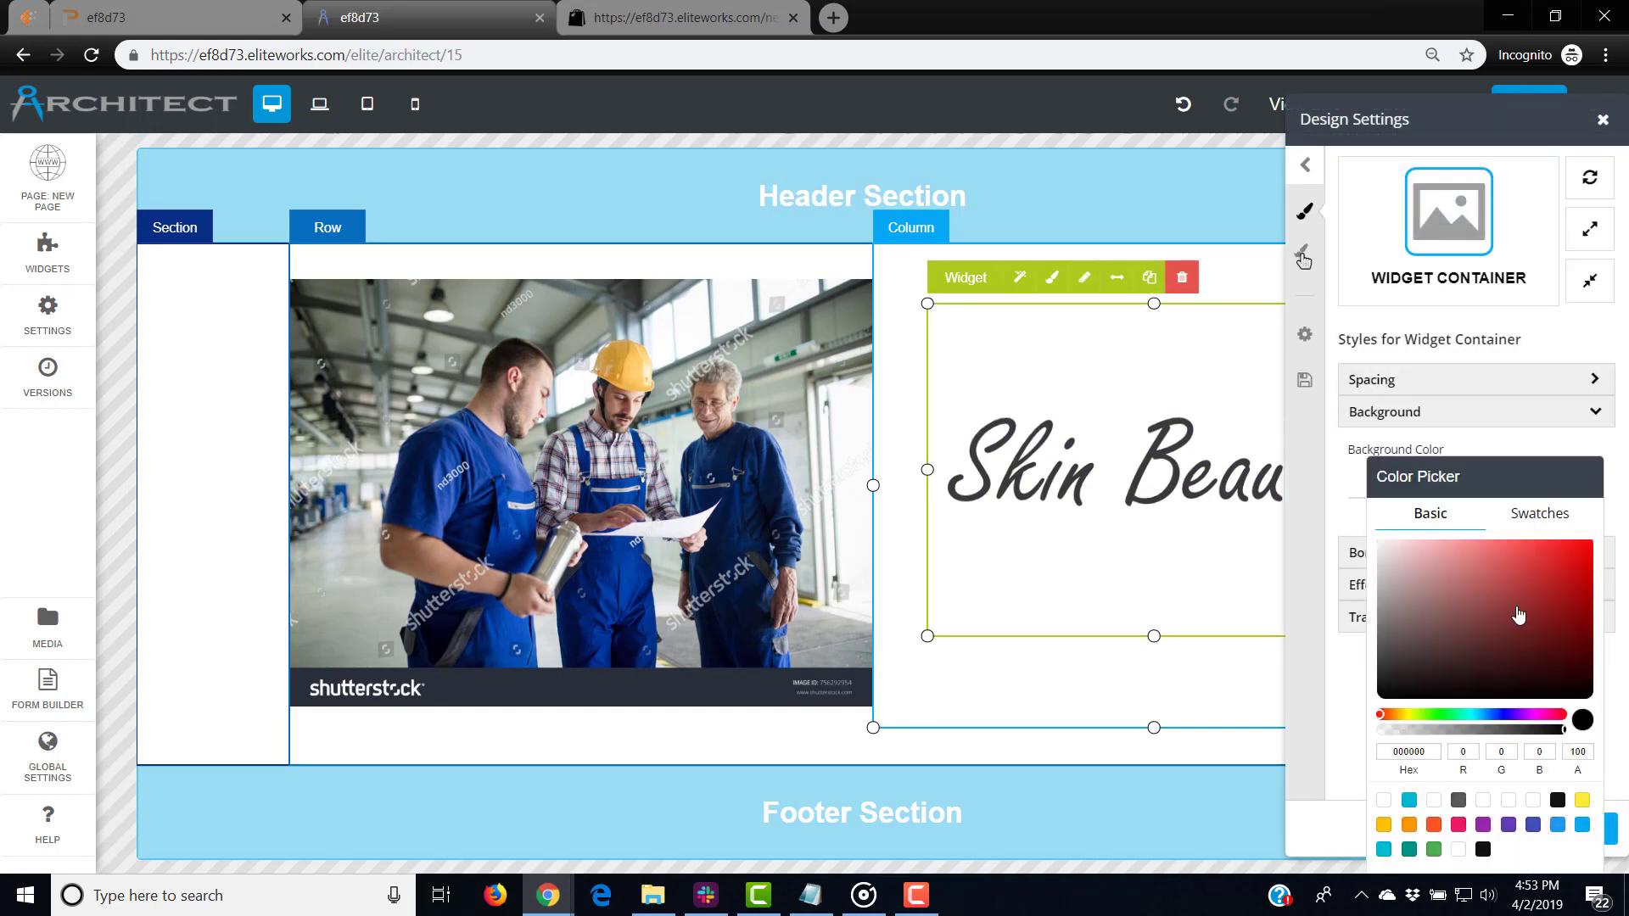
mouse_move(1522, 615)
left_mouse_down()
mouse_move(1556, 578)
mouse_move(1569, 591)
mouse_move(1448, 594)
mouse_move(1429, 624)
mouse_move(1569, 592)
mouse_move(1506, 590)
left_mouse_up()
left_click(1616, 747)
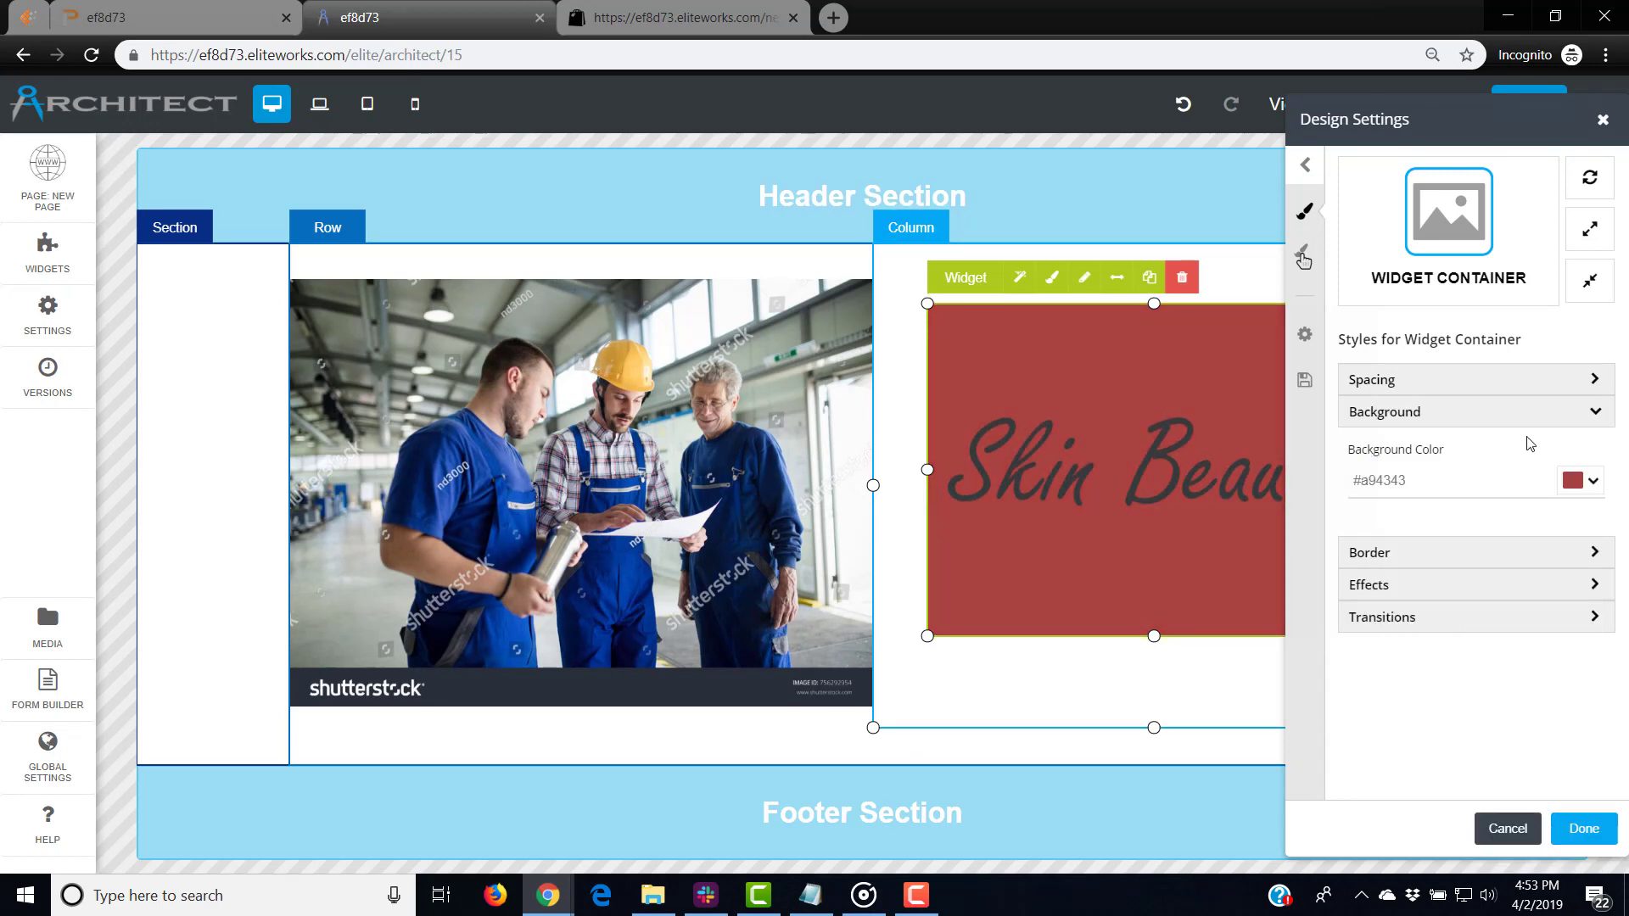
left_click(1500, 829)
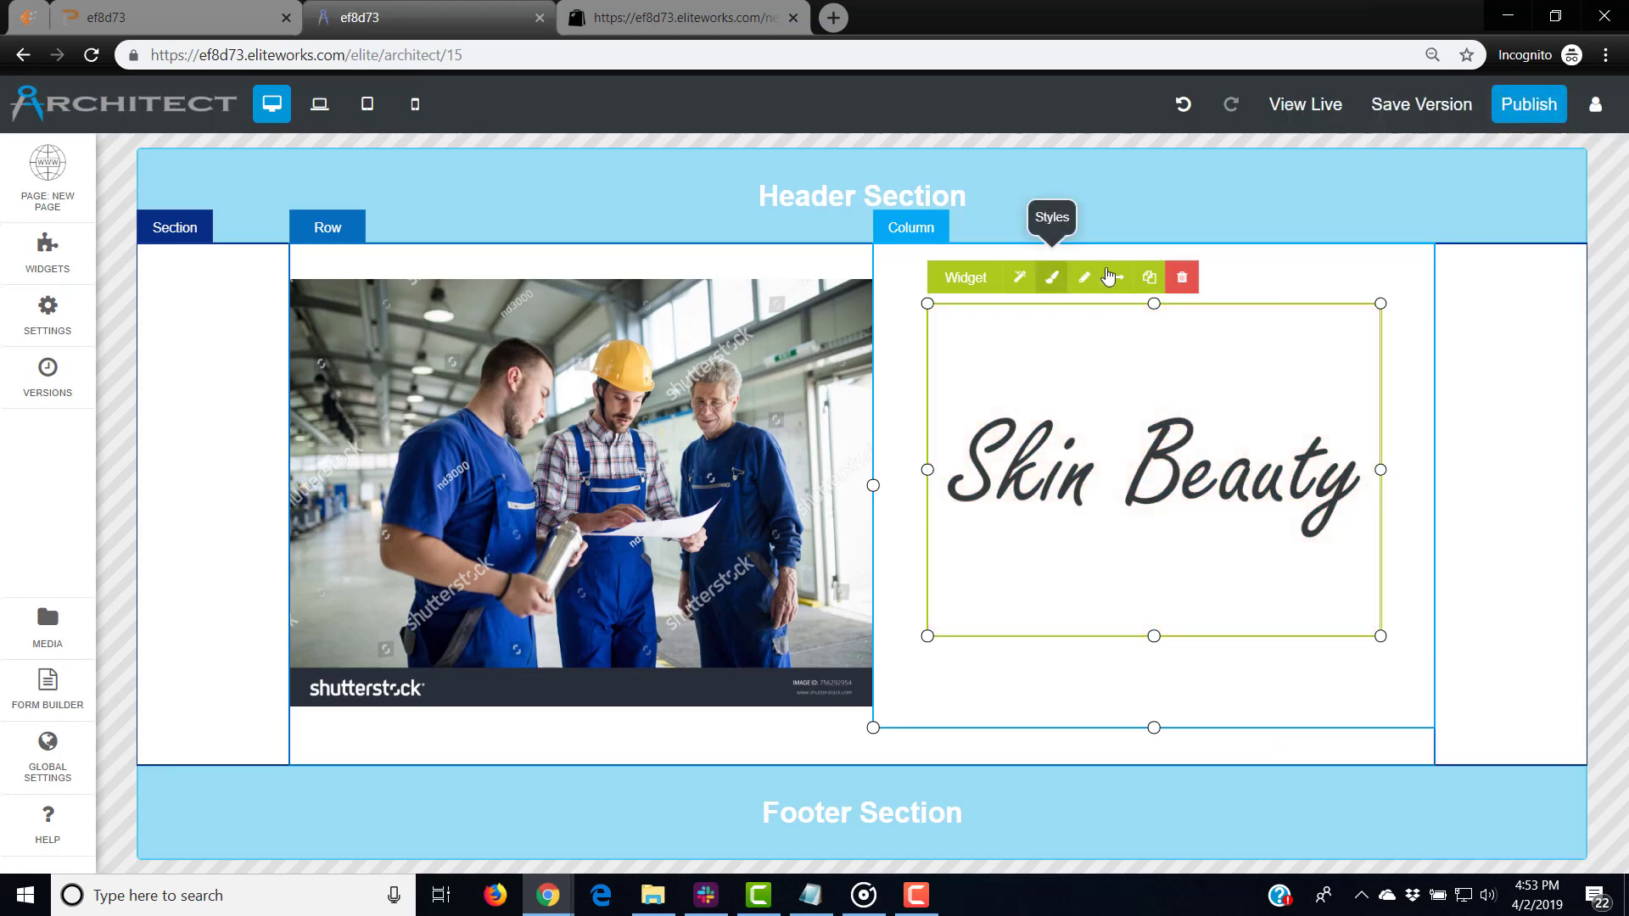
Undo the last three changes to bring the workers photo back in the second column
left_click(1179, 105)
left_click(1179, 105)
left_click(1179, 105)
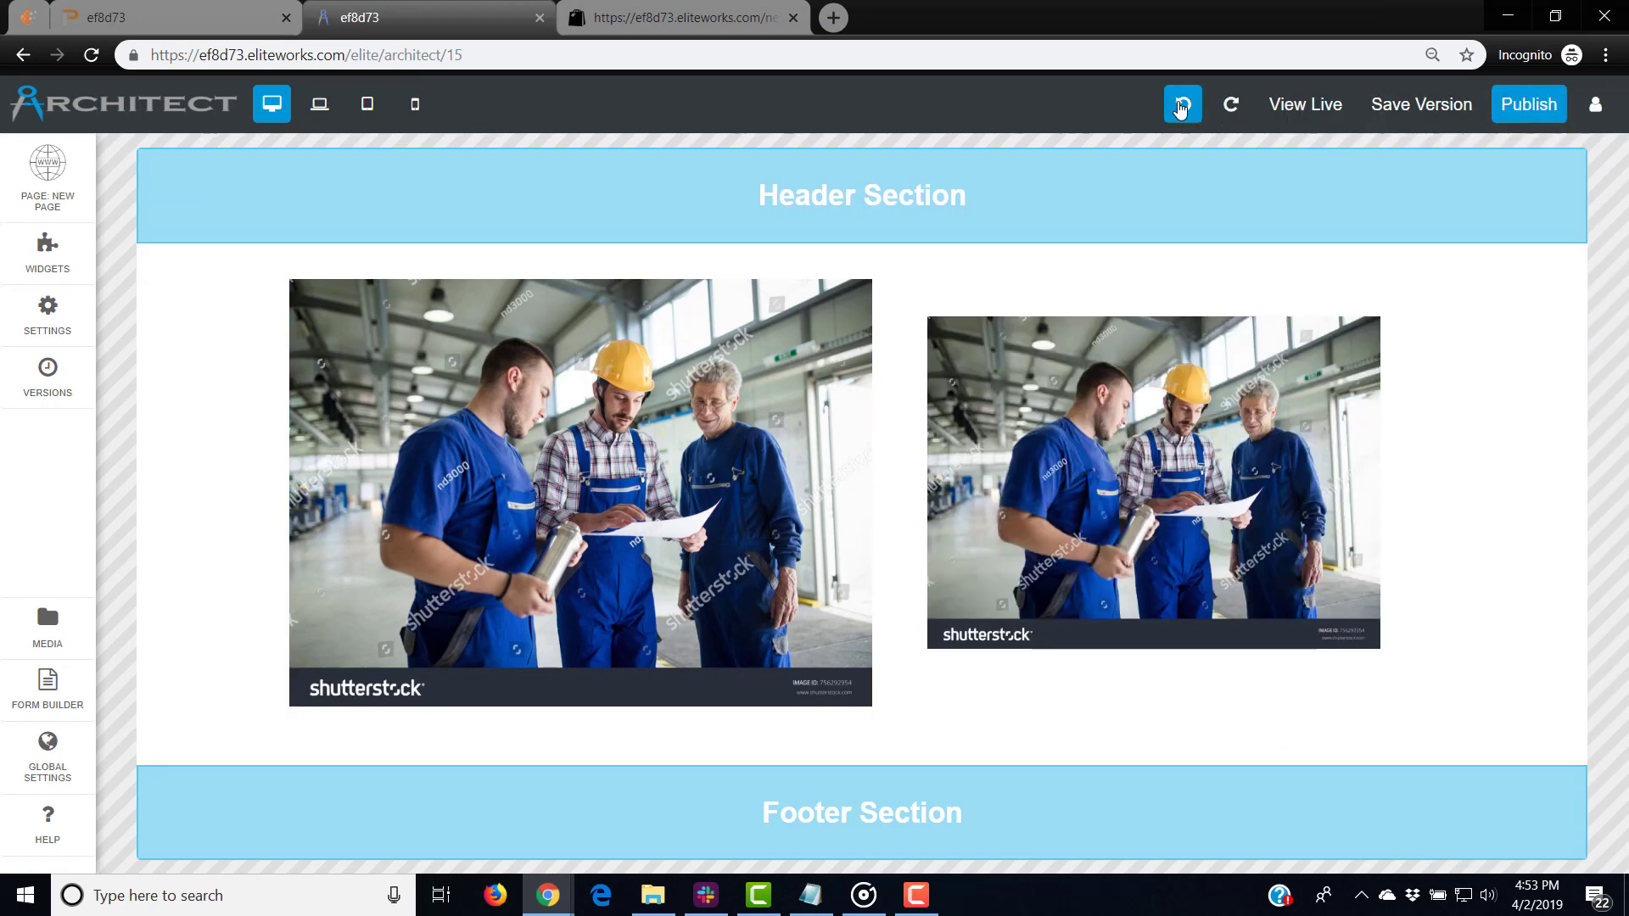
left_click(1277, 544)
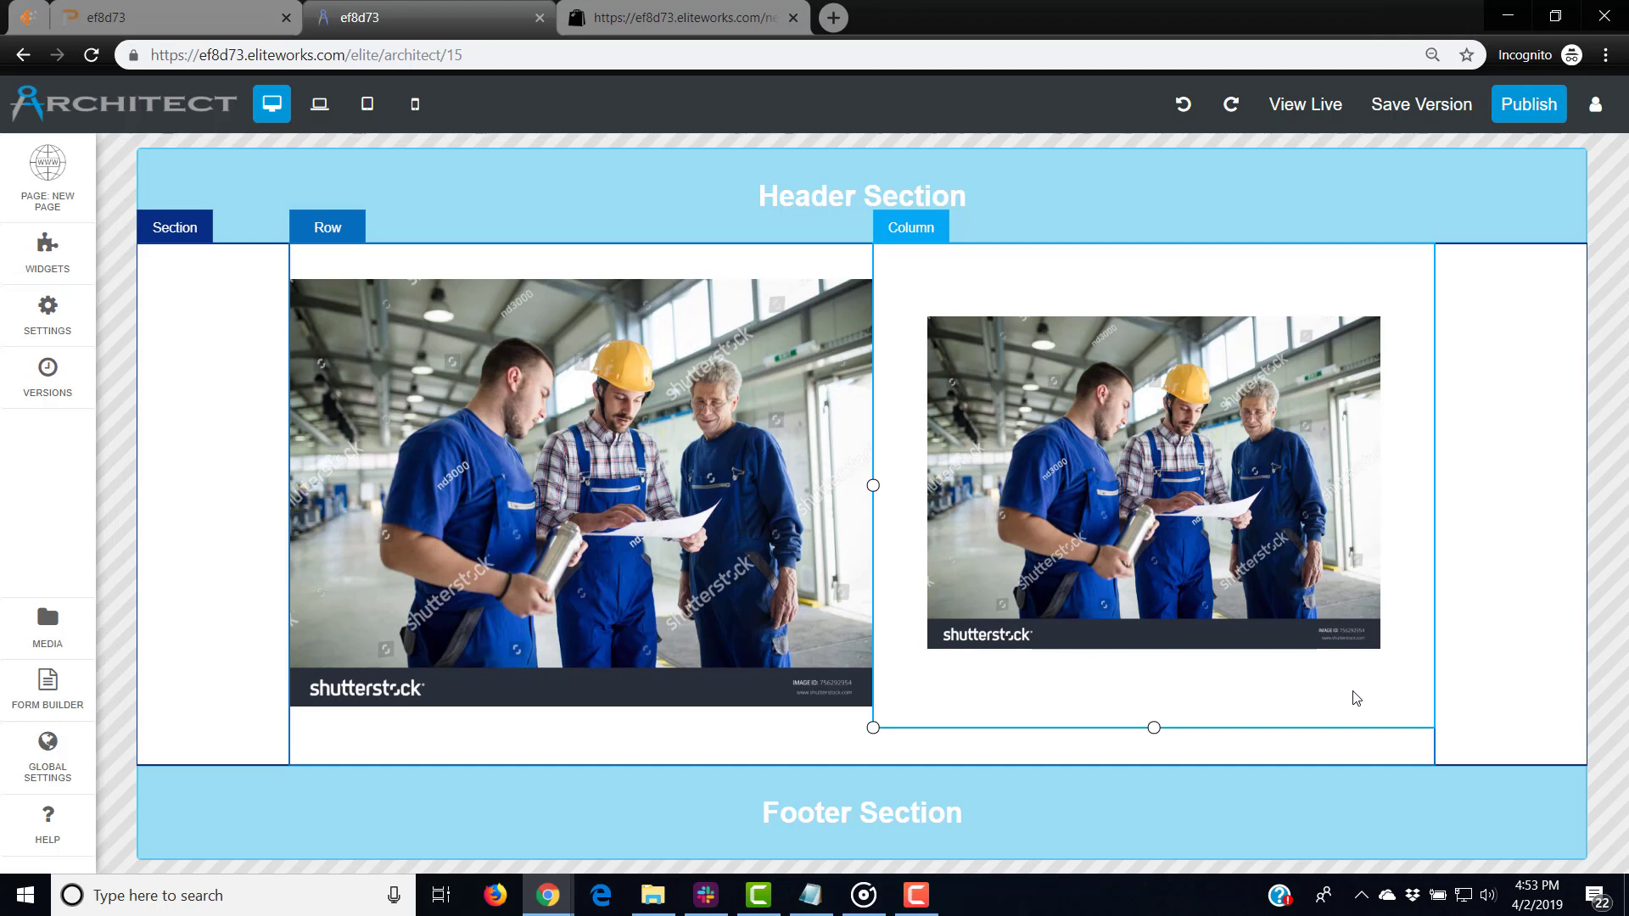
Give the second photo's widget container the third preset glow with an 8 px blur, and apply it
mouse_move(1164, 521)
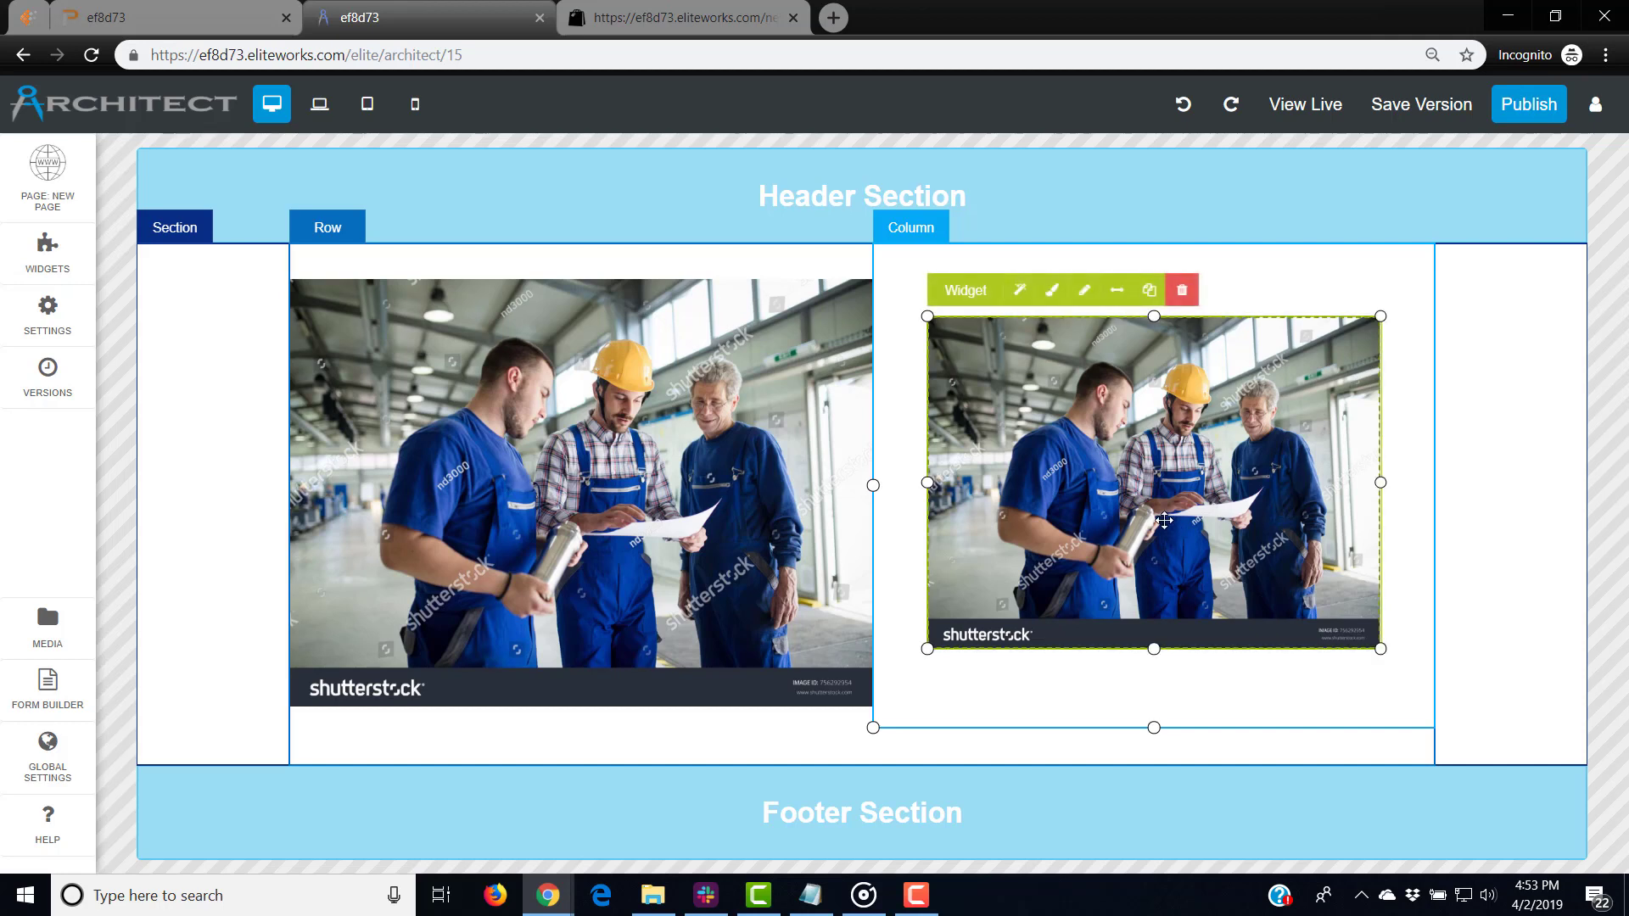
left_click(1052, 291)
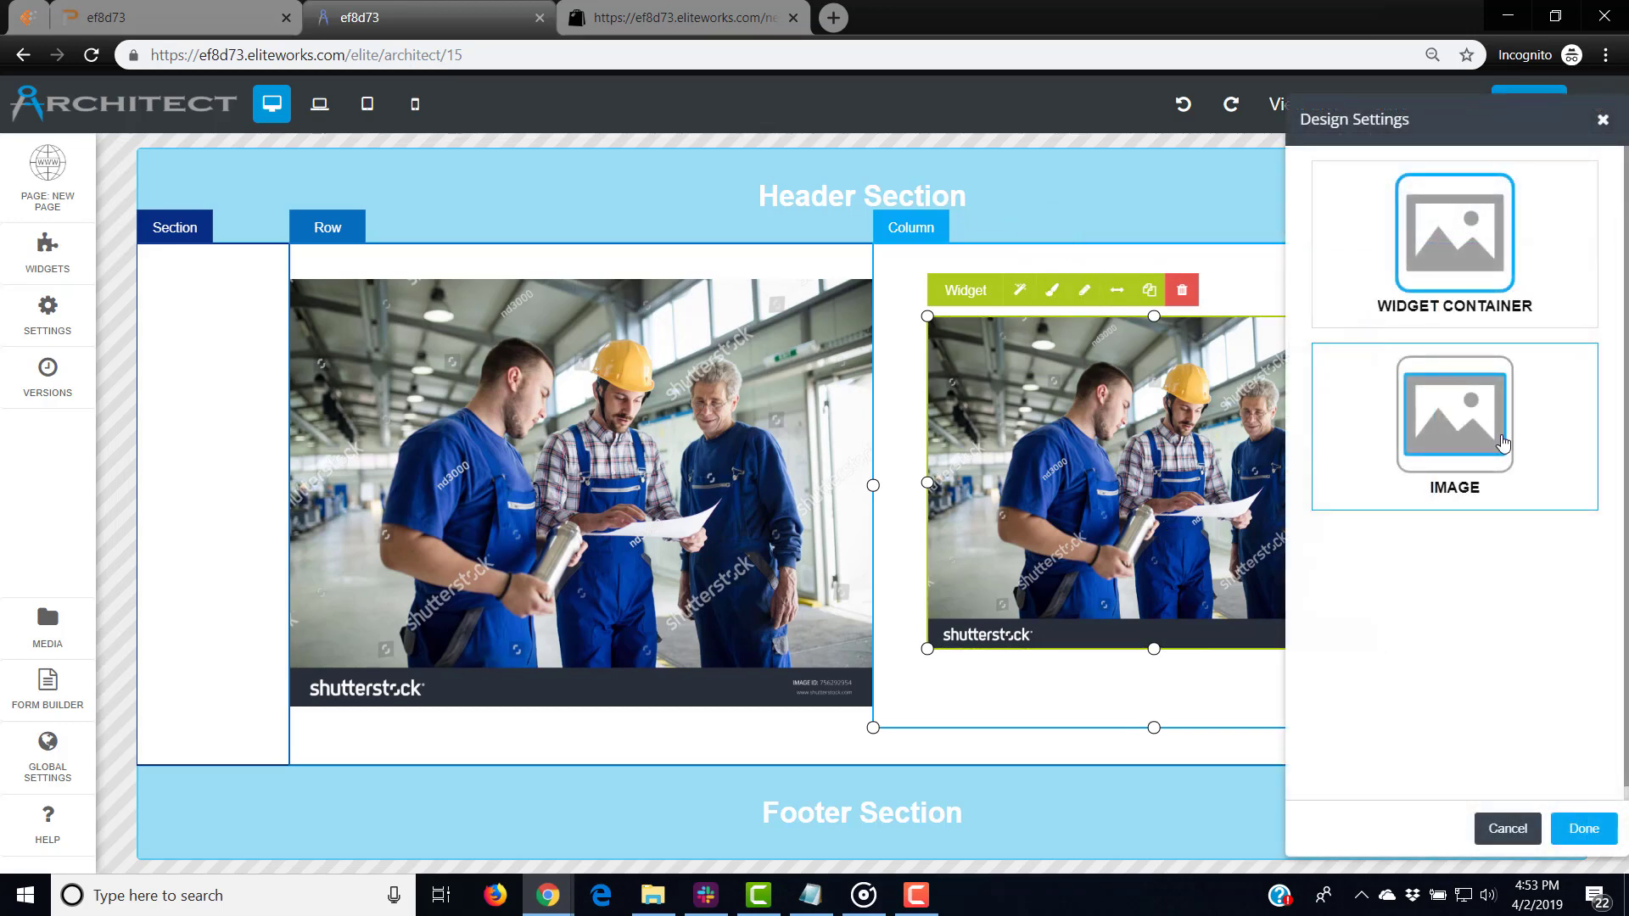
left_click(1506, 284)
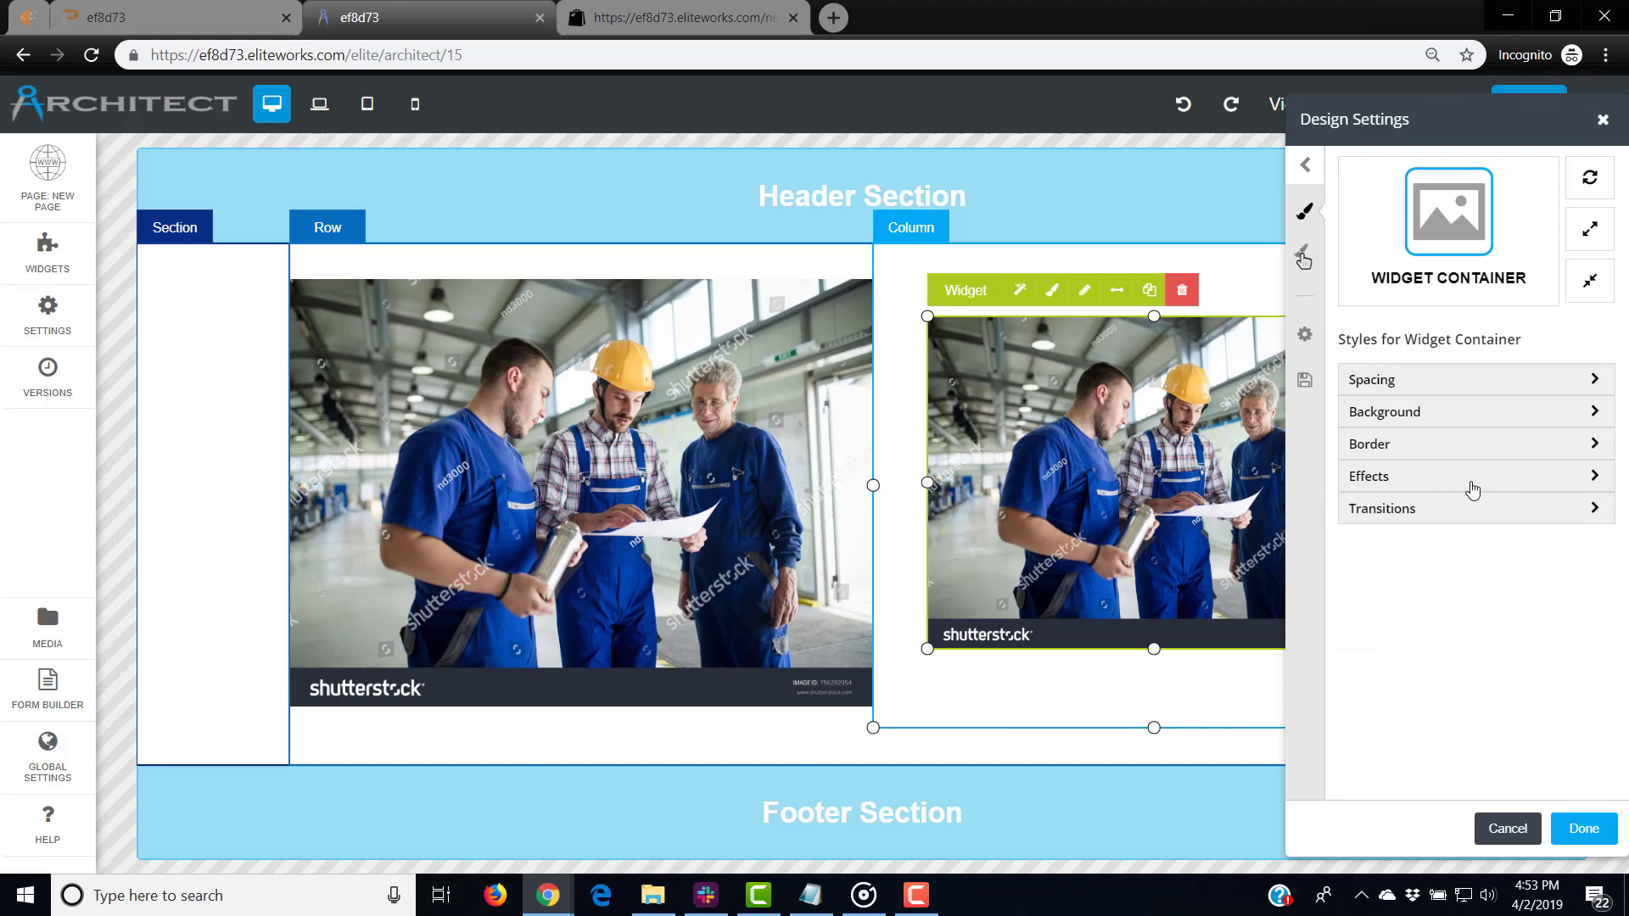
left_click(1510, 477)
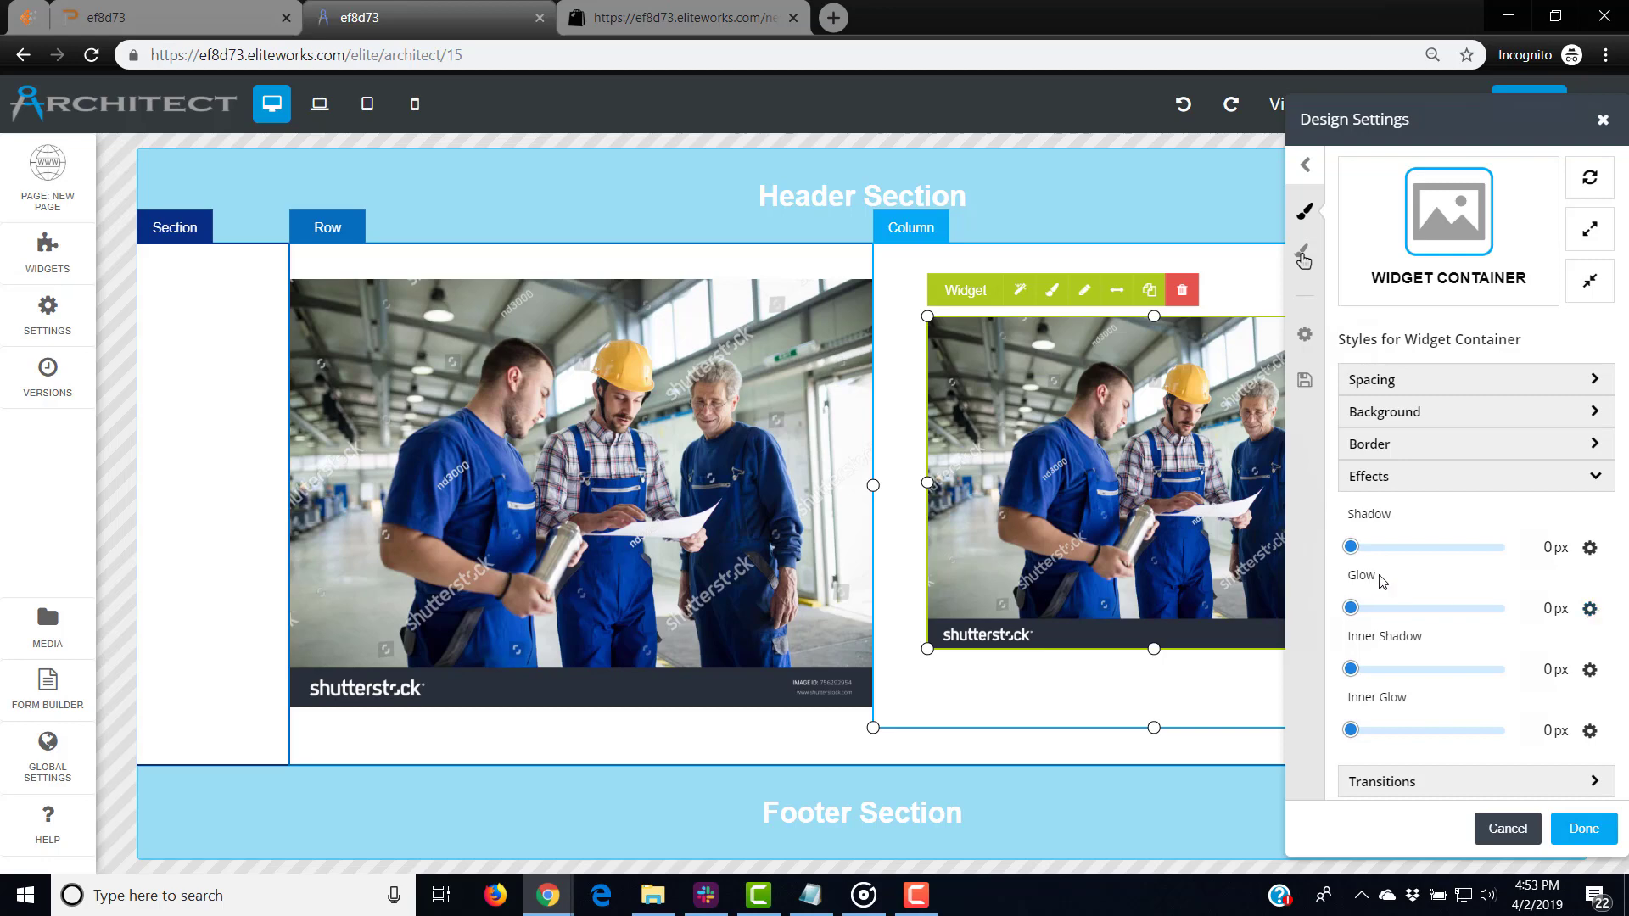
left_click(1590, 608)
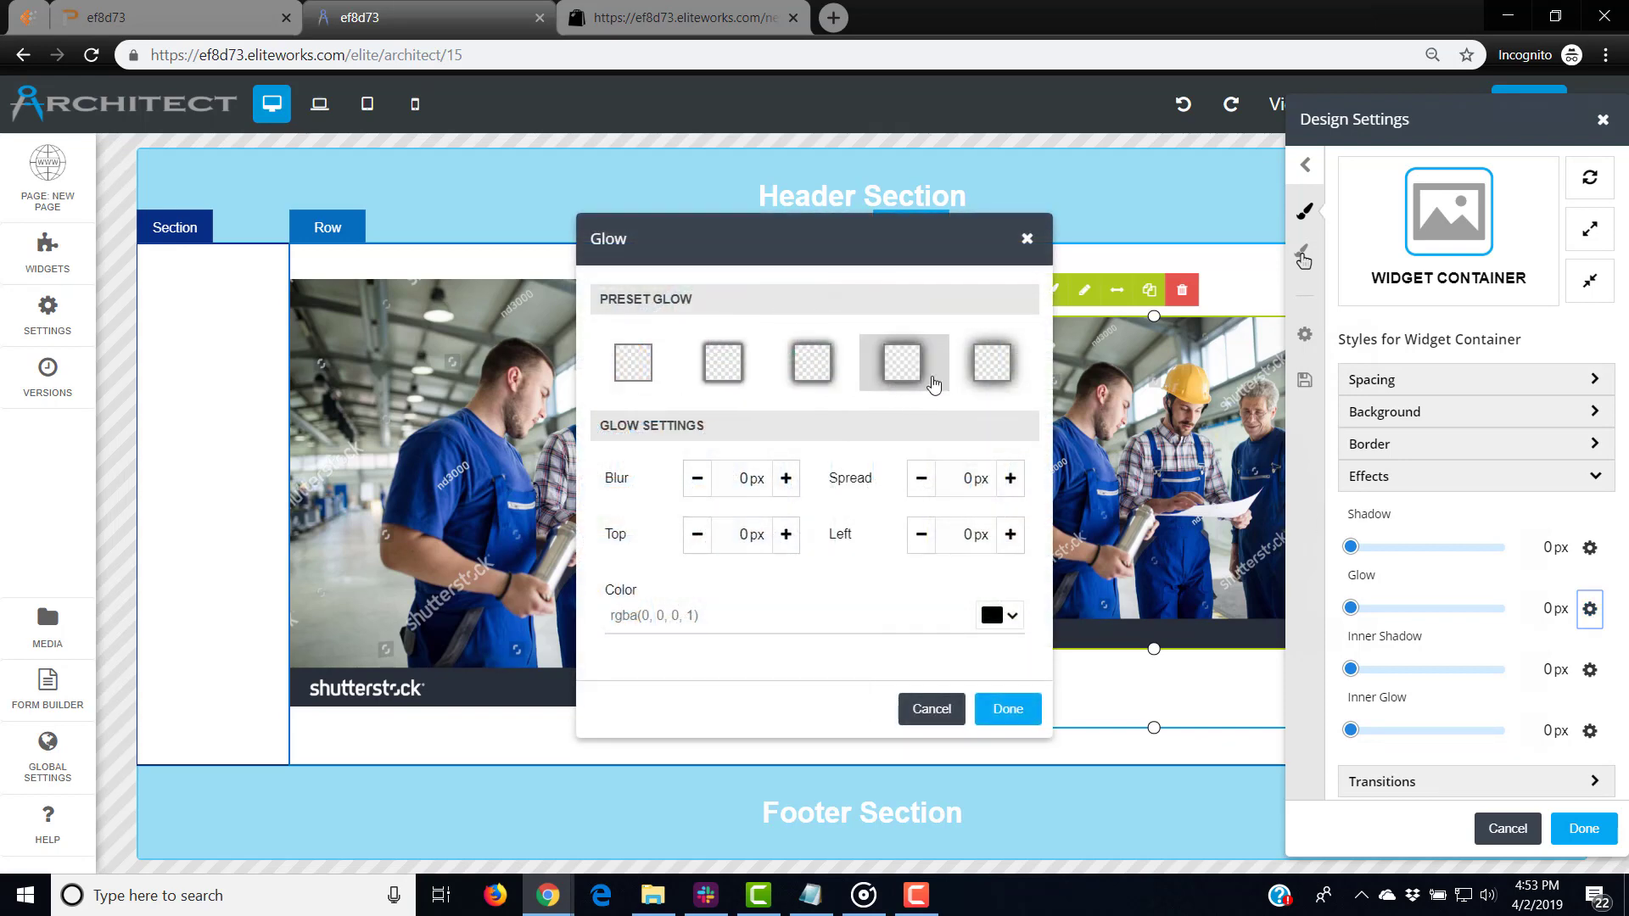
left_click_drag(891, 227, 646, 211)
left_click(750, 347)
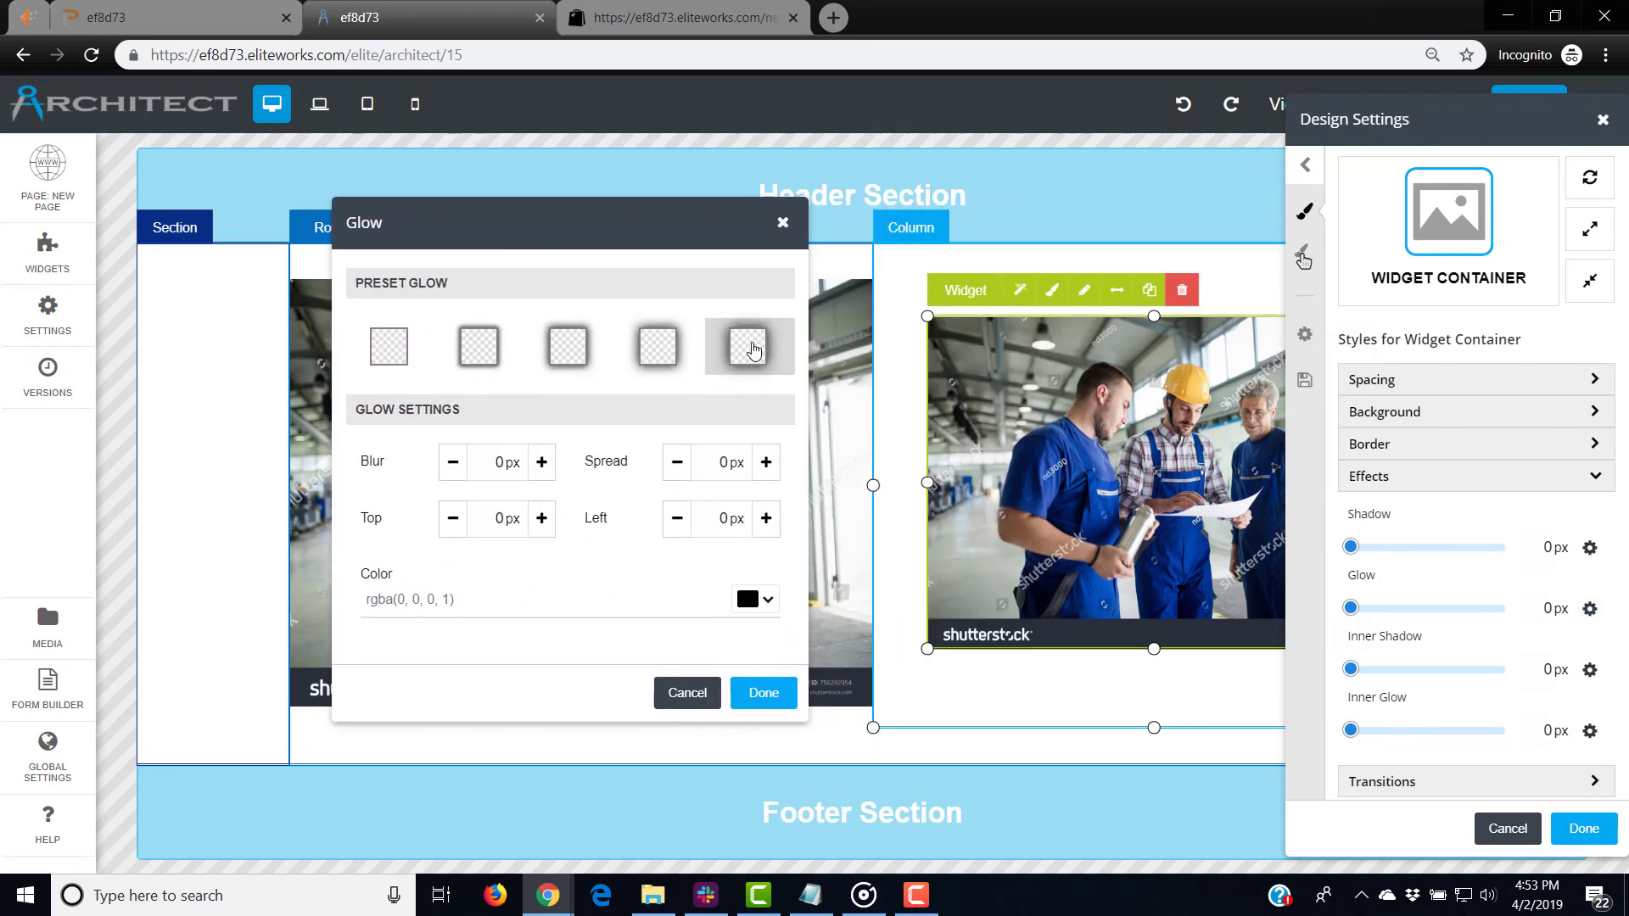
left_click(574, 353)
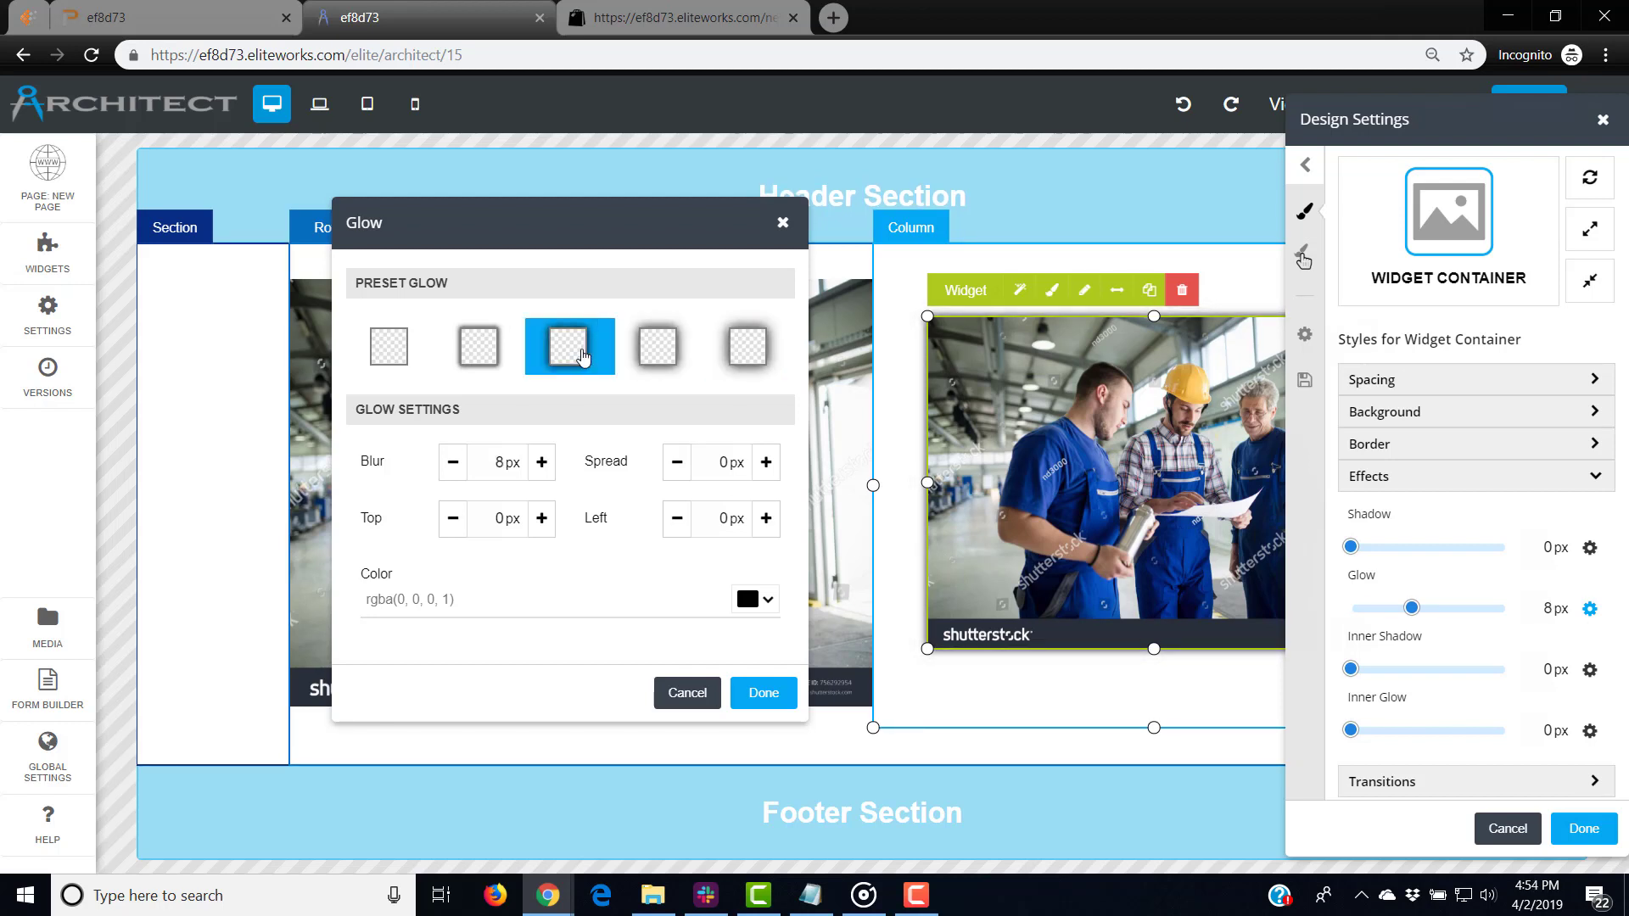
left_click(769, 694)
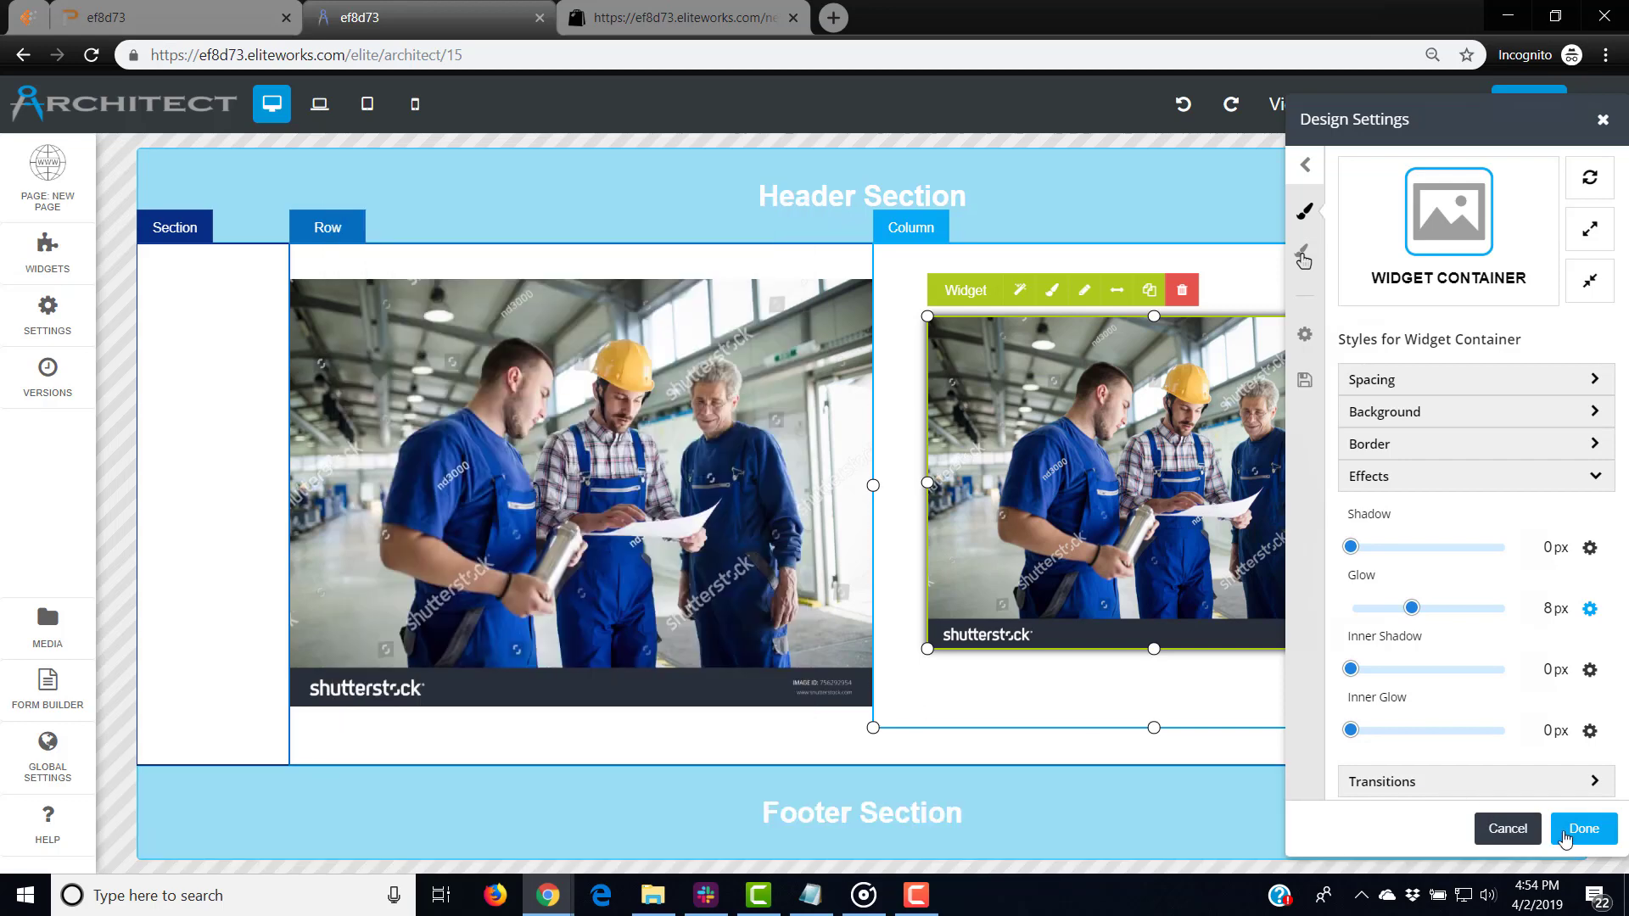
left_click(1565, 835)
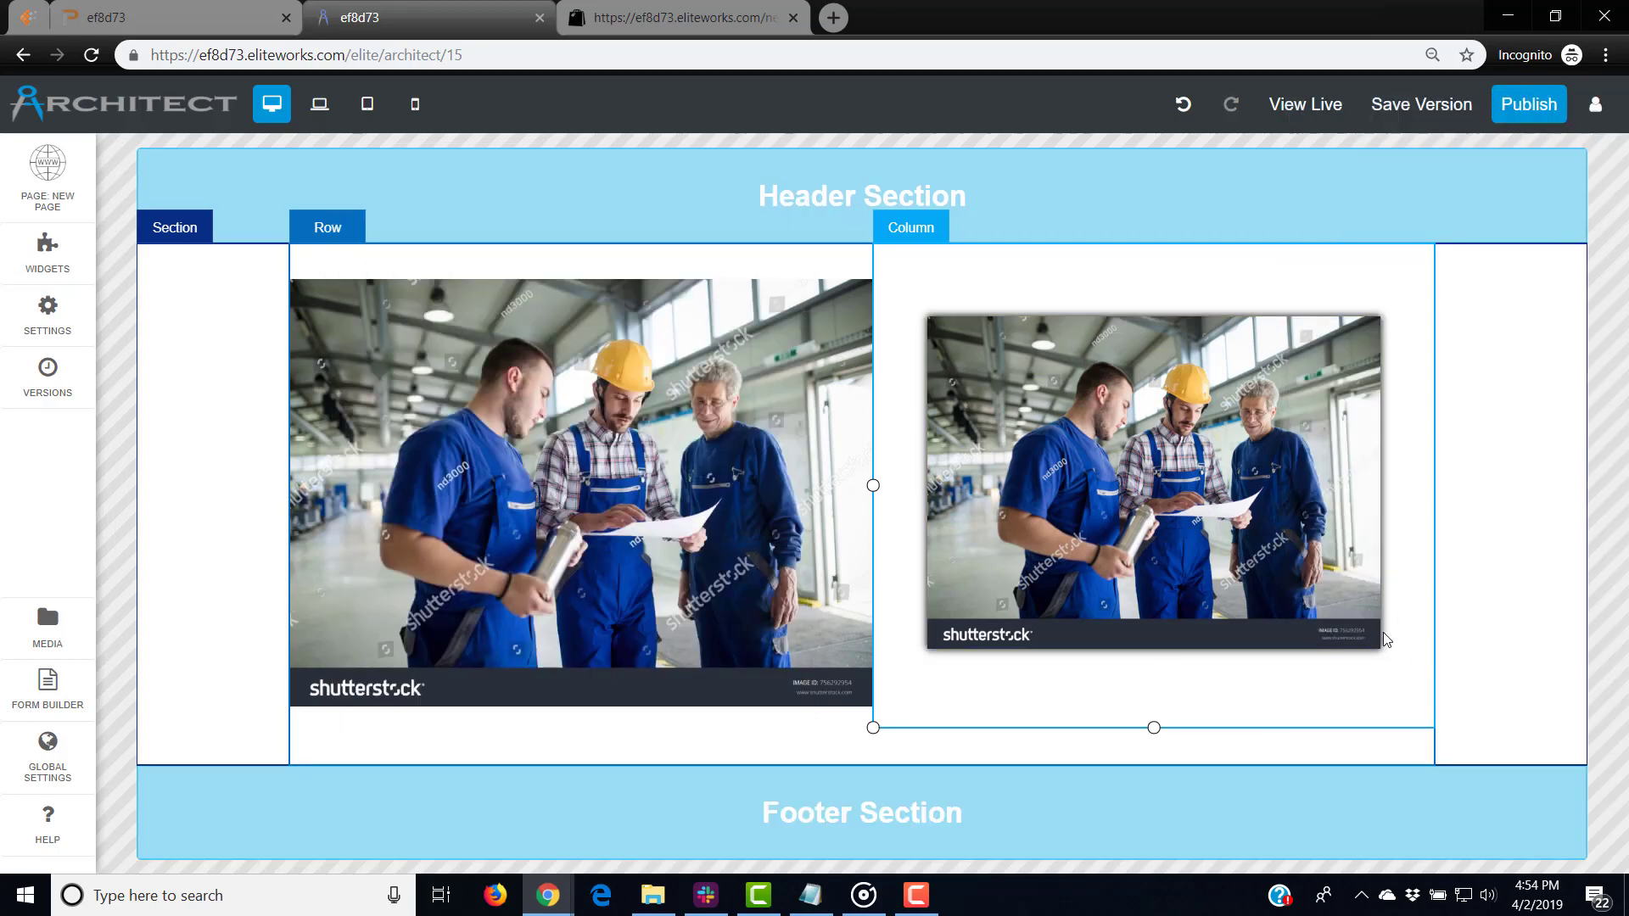
left_click(1192, 498)
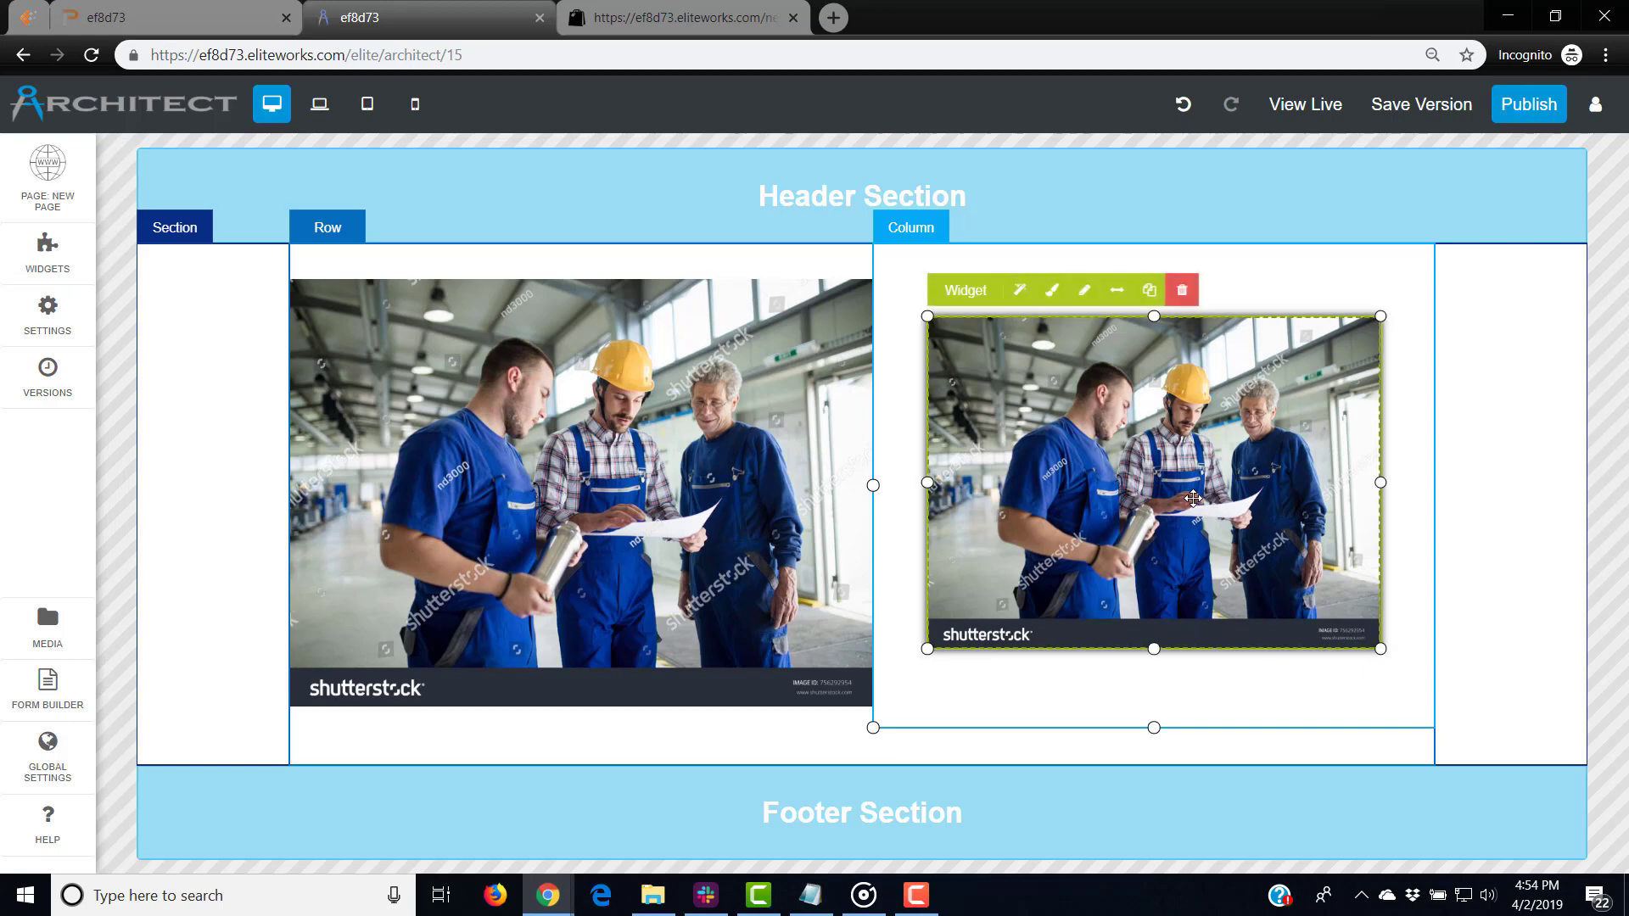
Change the glow color of the second photo's widget container to the gray swatch #969696, and apply the design settings
left_click(1053, 291)
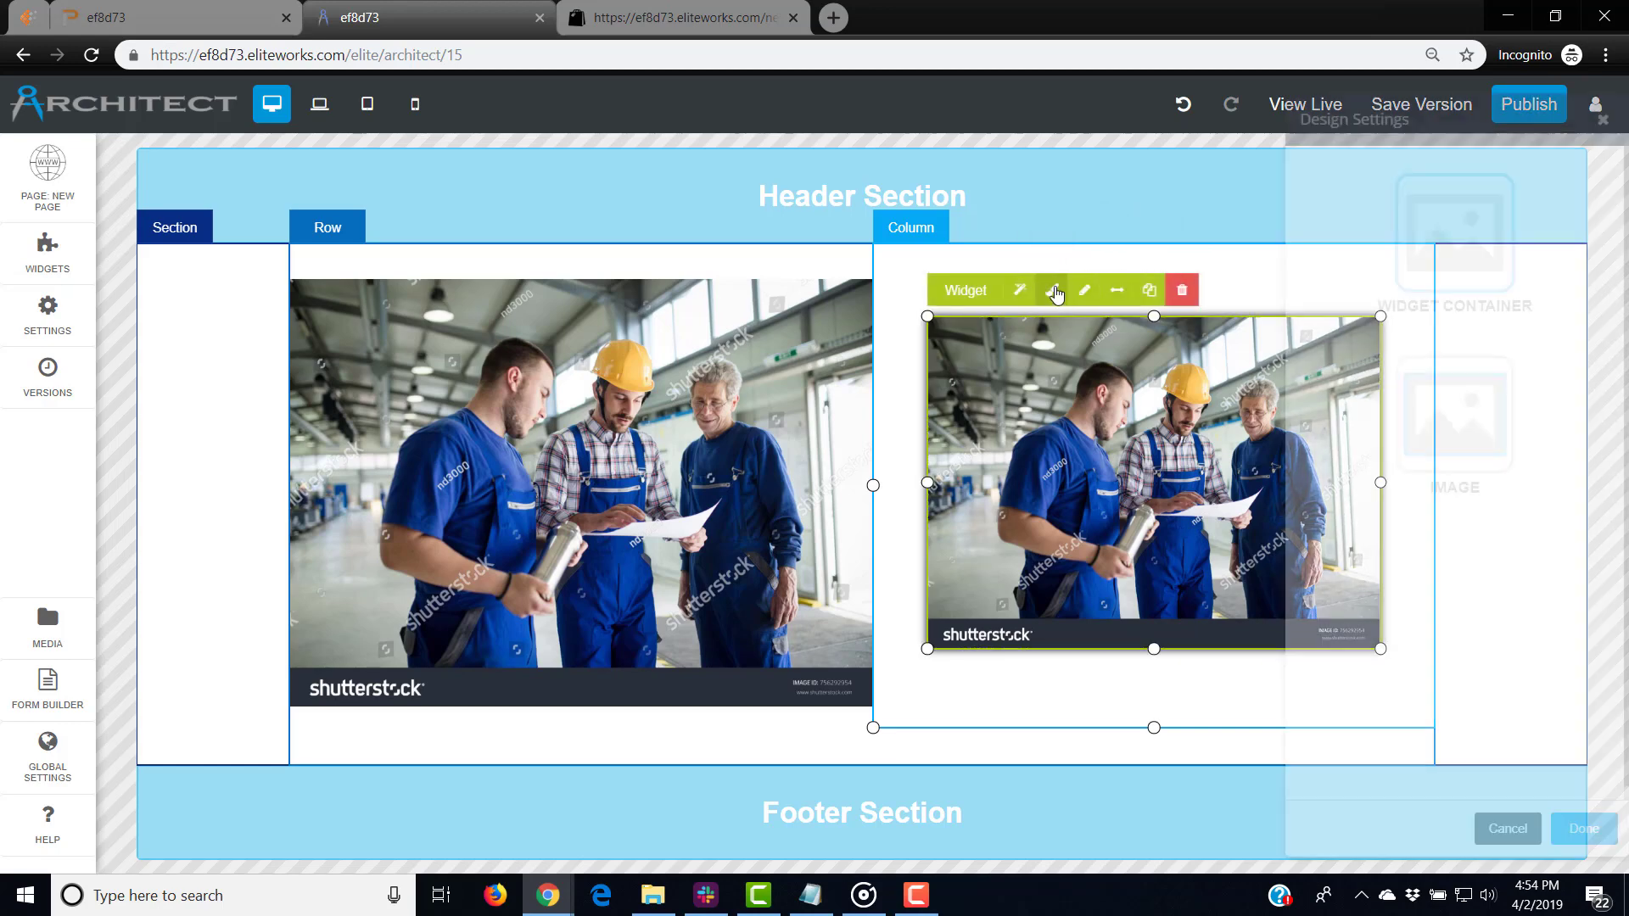
left_click(1524, 278)
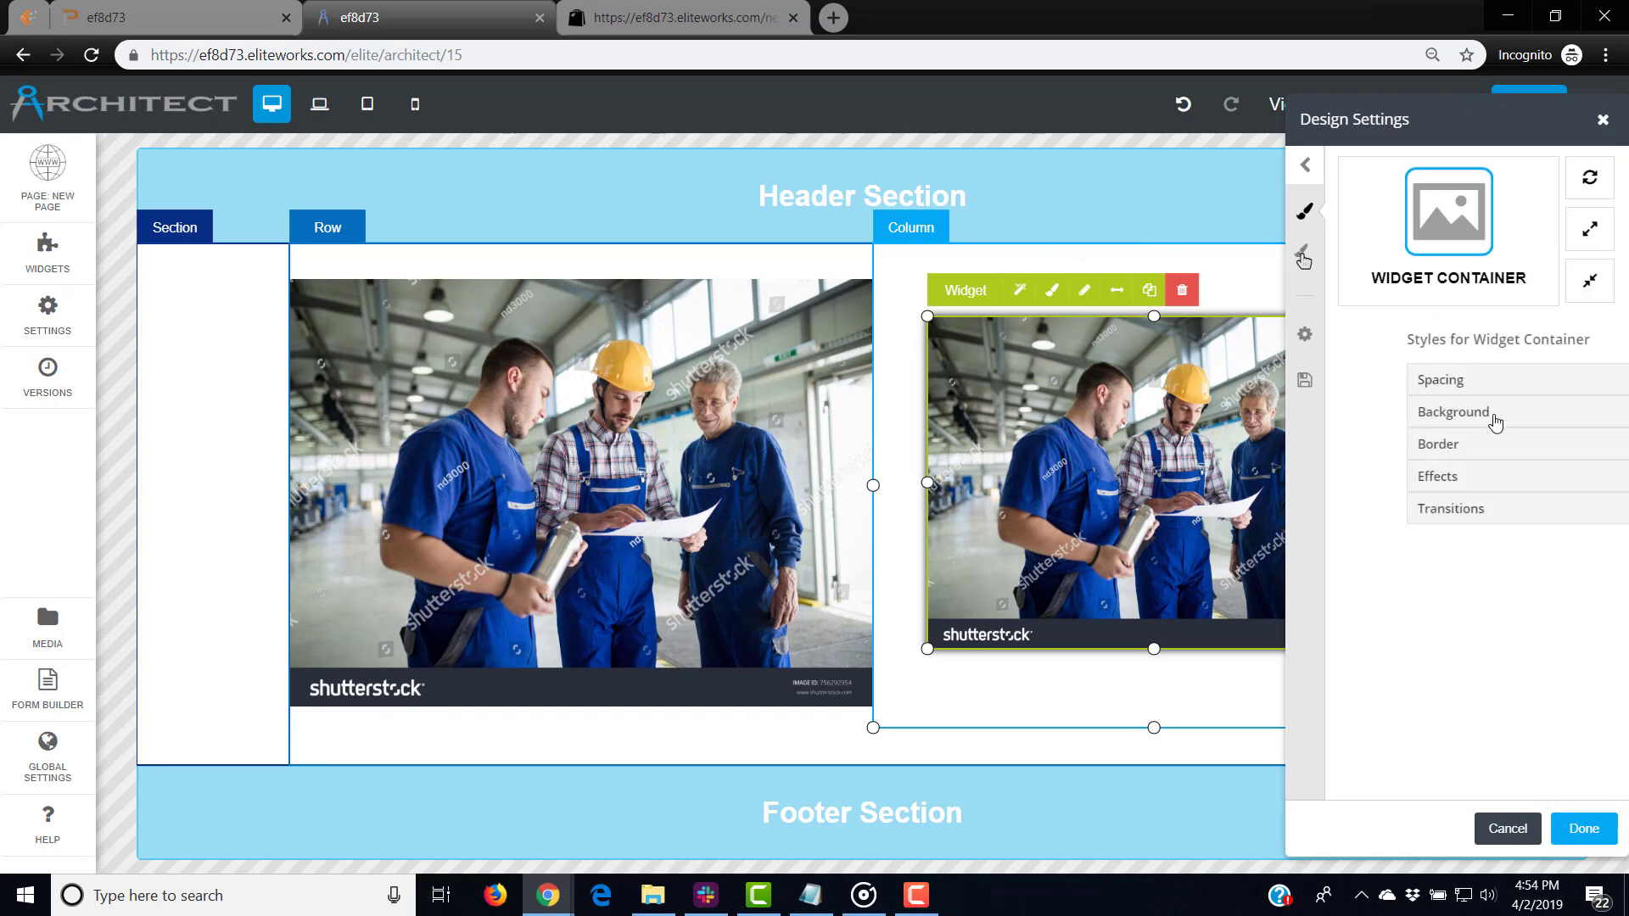
left_click(1468, 475)
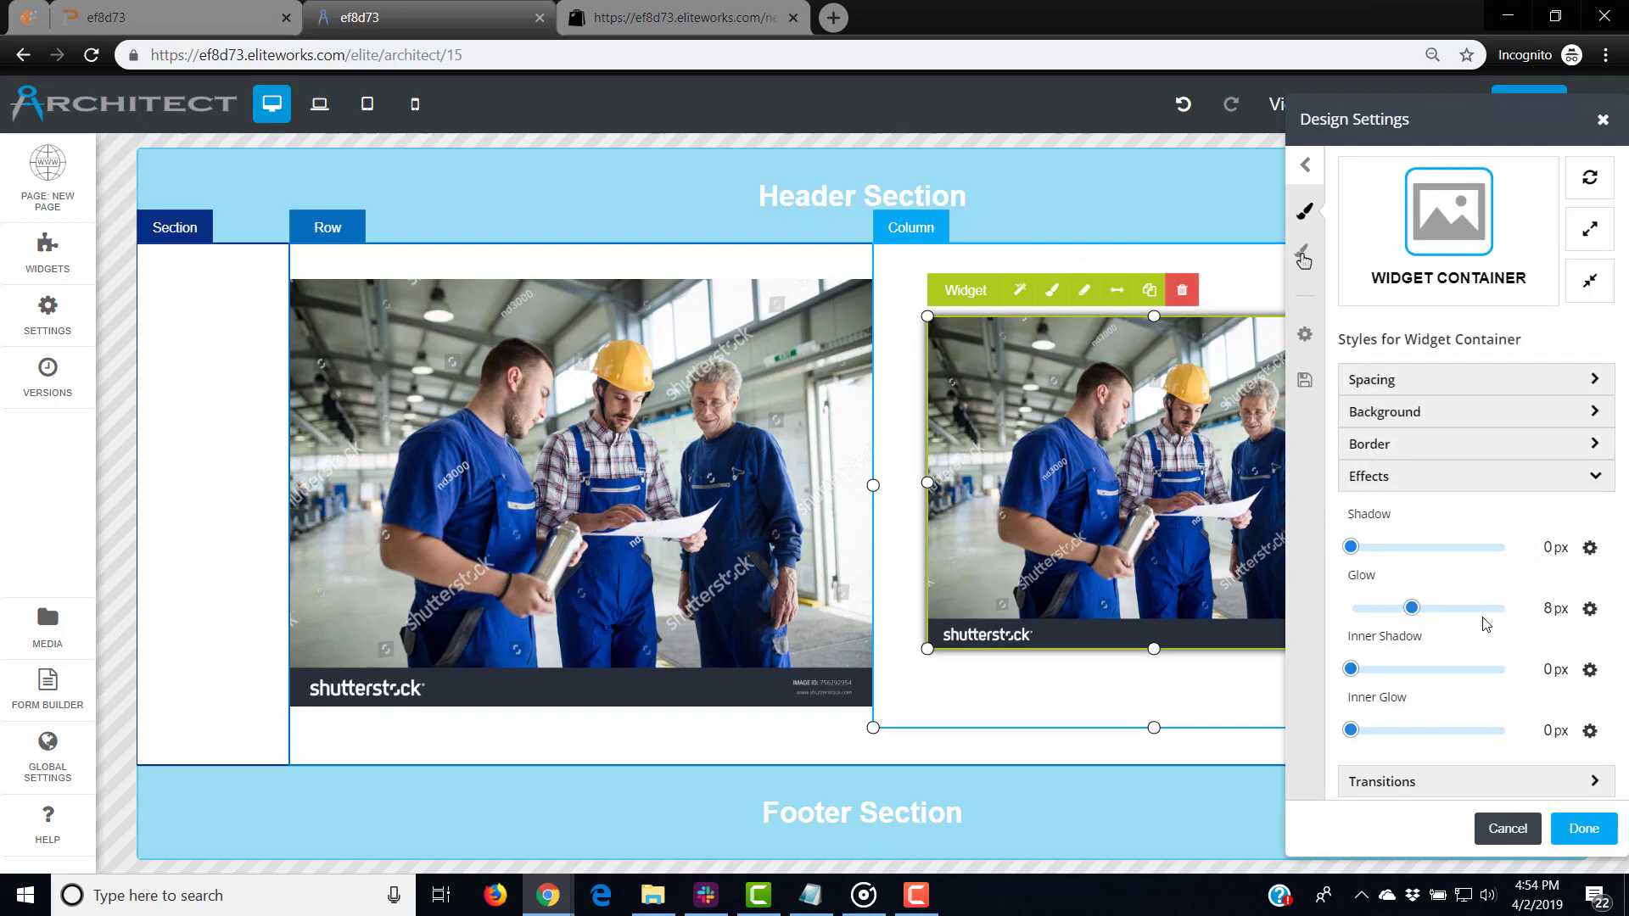
left_click(1590, 609)
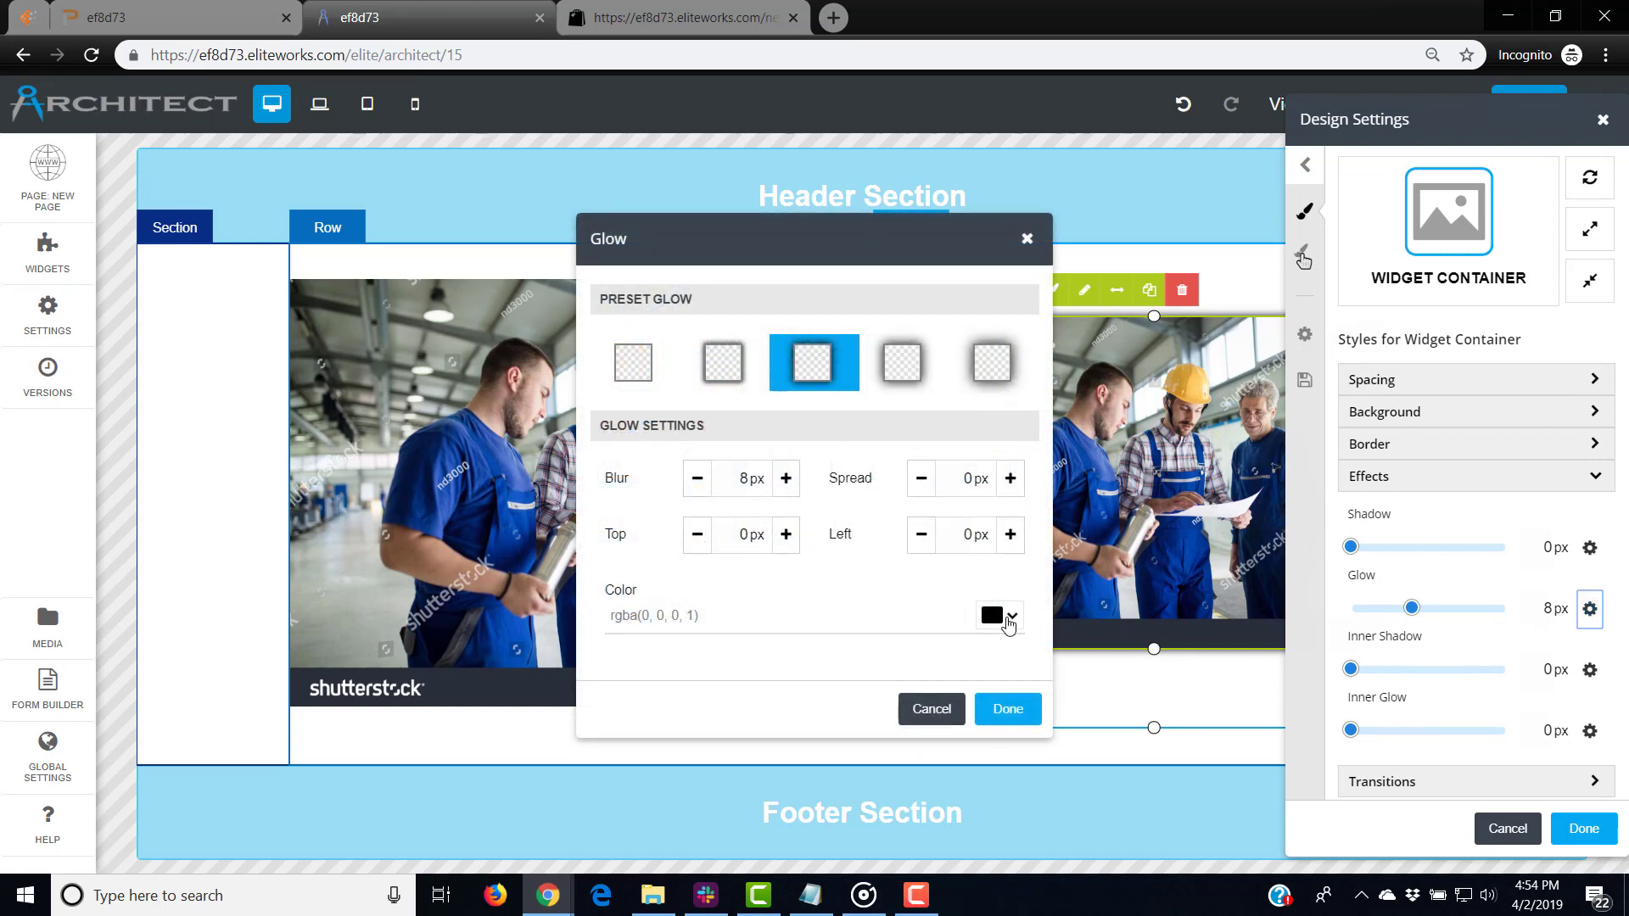
left_click(1008, 619)
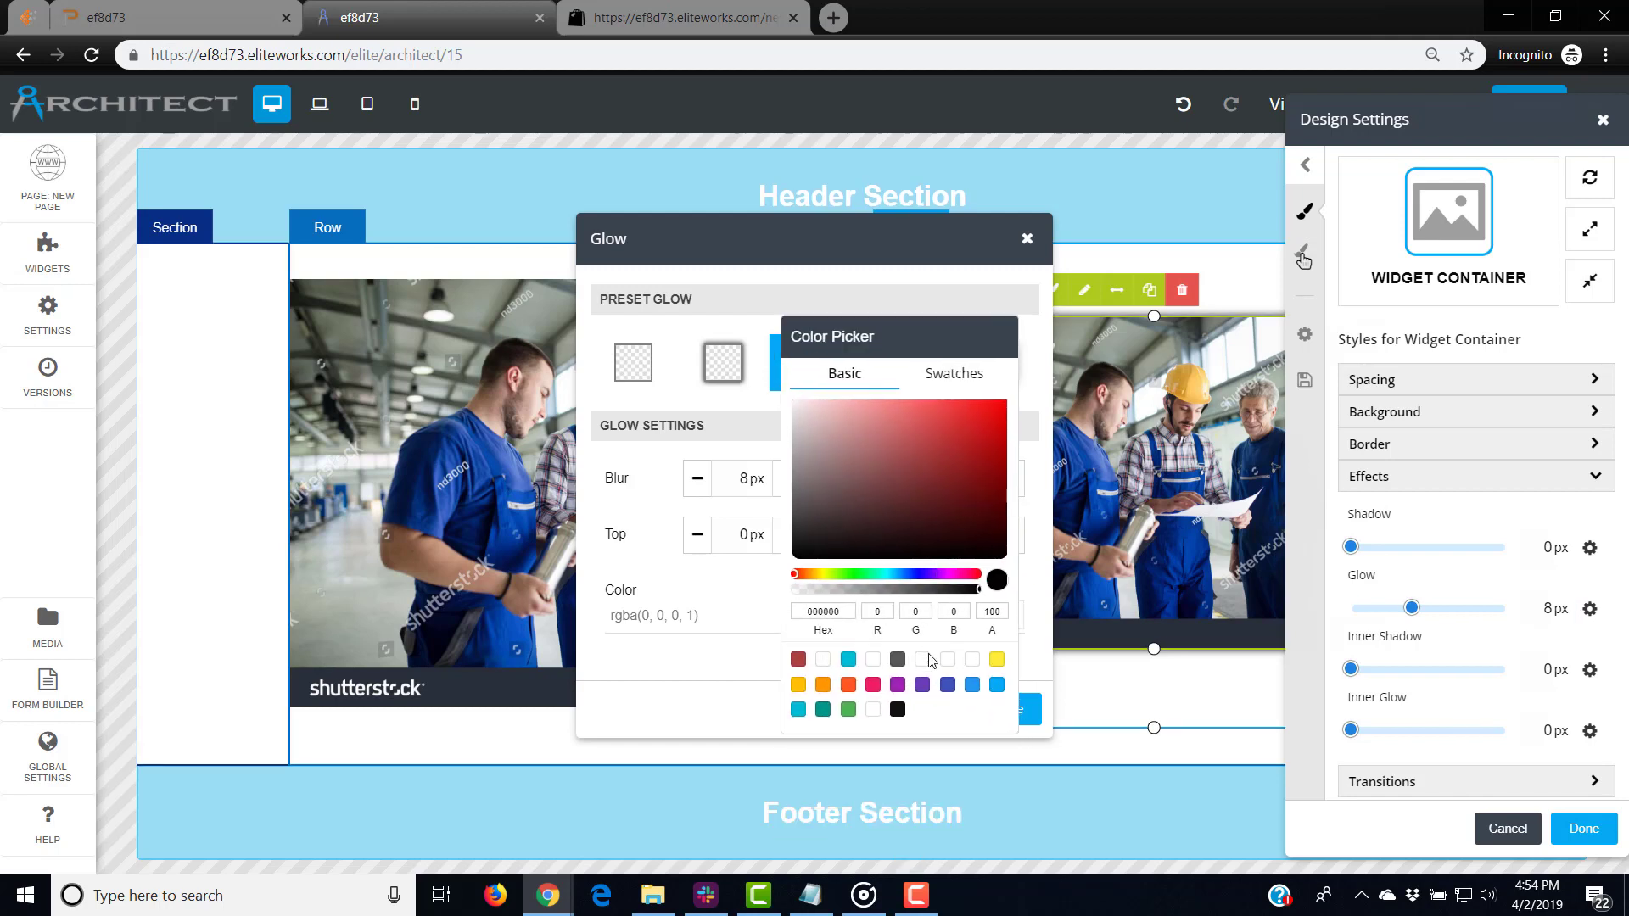
left_click(974, 373)
scroll(958, 540, "down", 3)
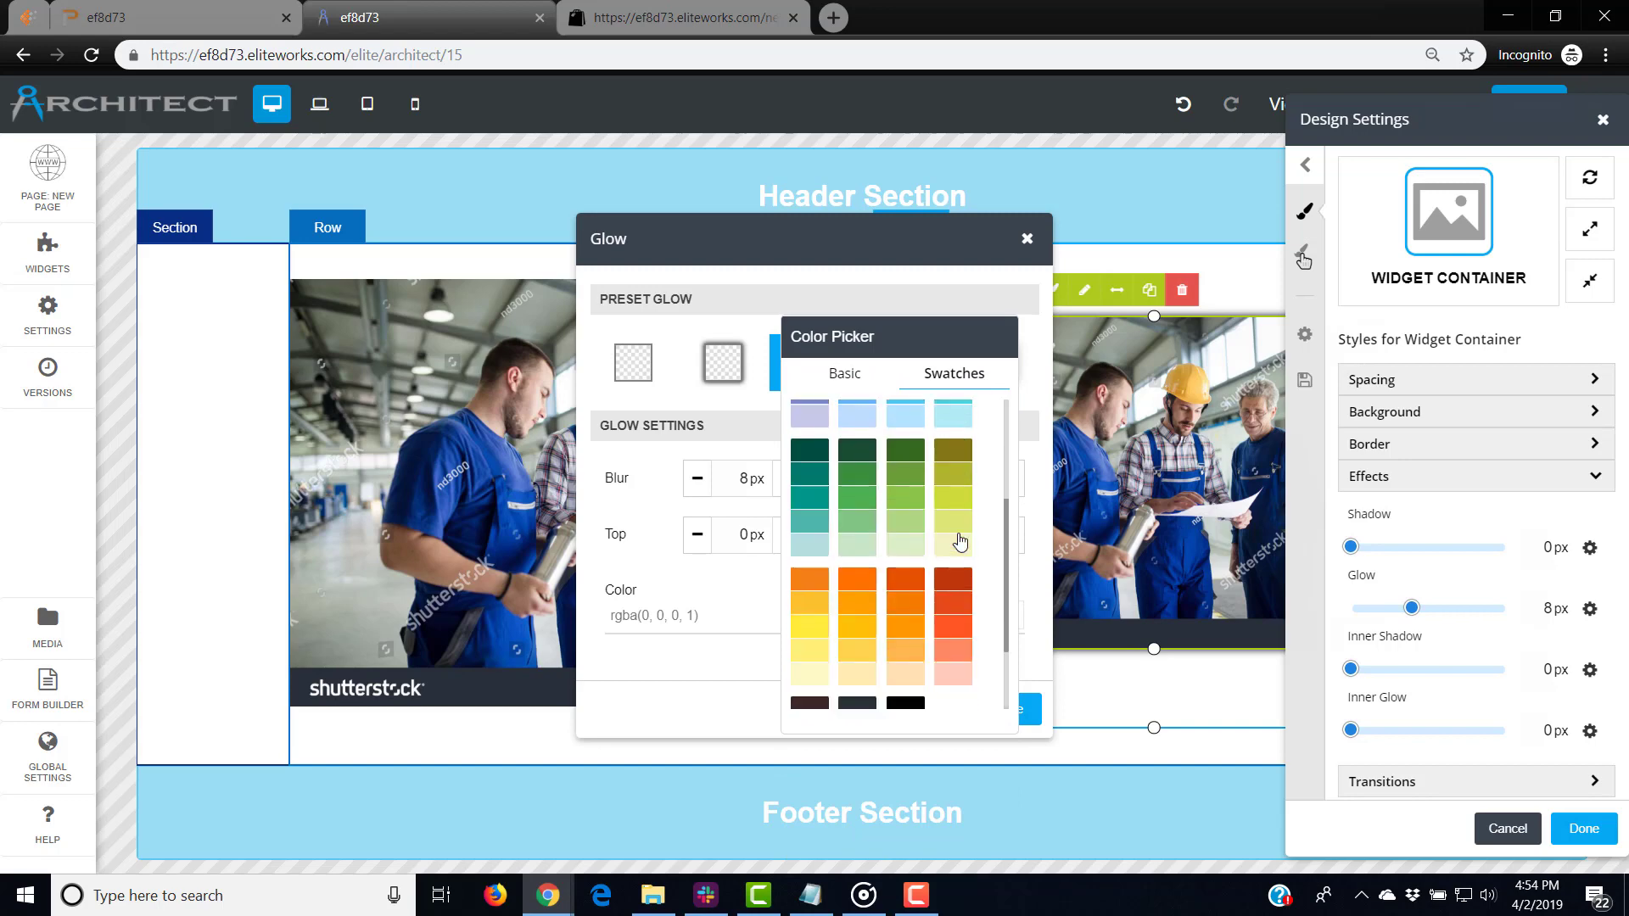
scroll(959, 541, "down", 2)
left_click(905, 640)
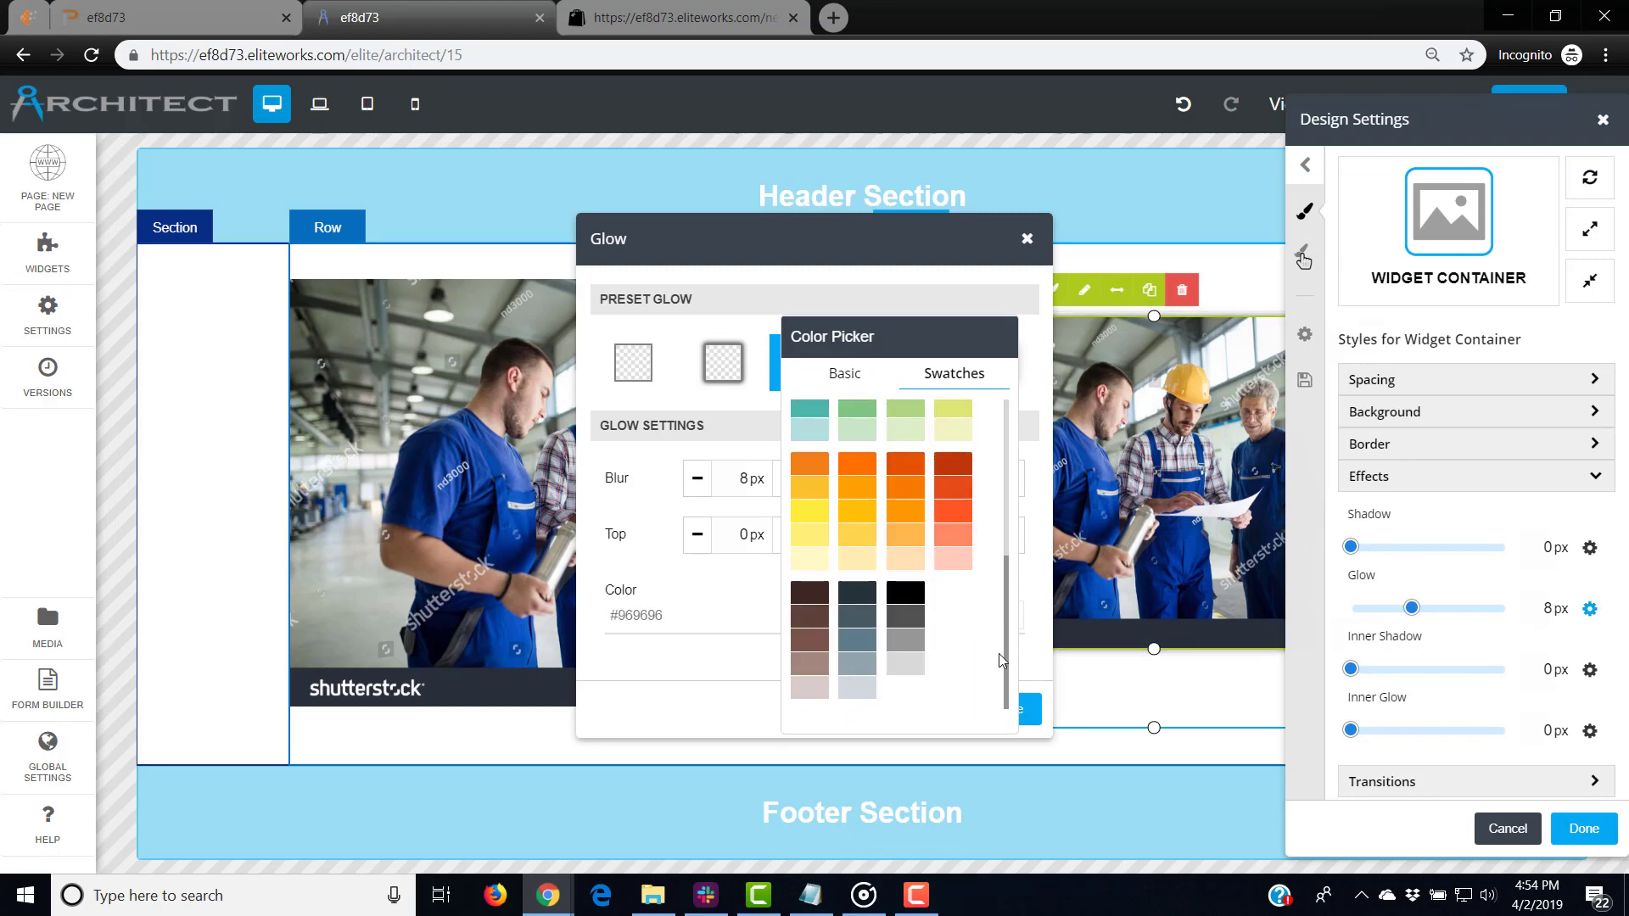
left_click(1030, 706)
left_click(1014, 708)
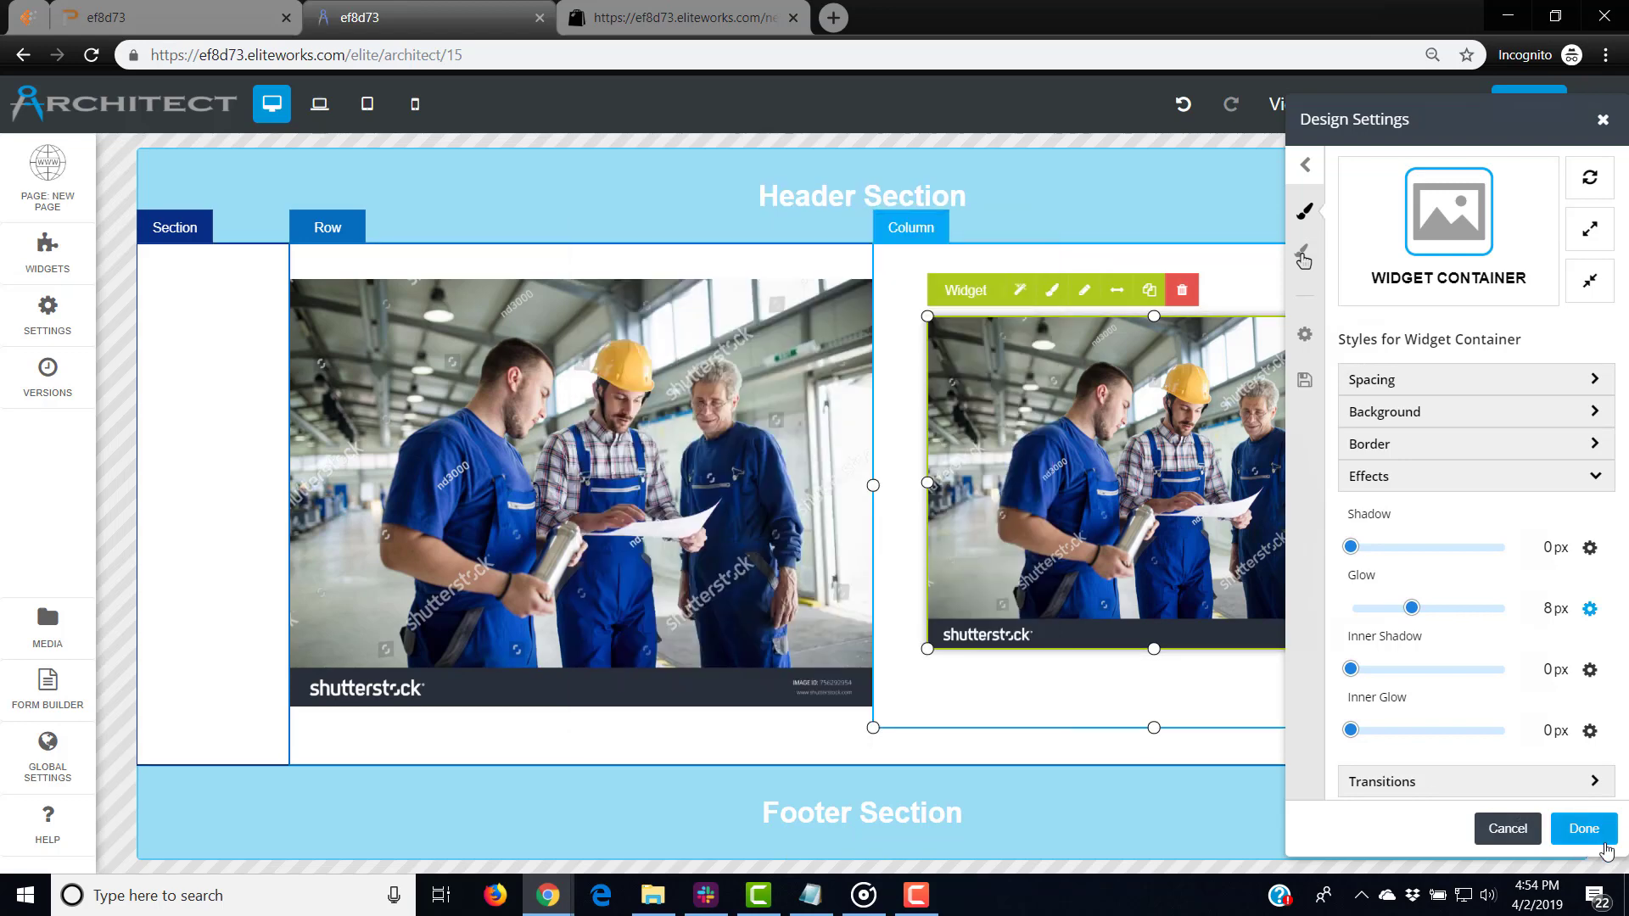
left_click(1603, 843)
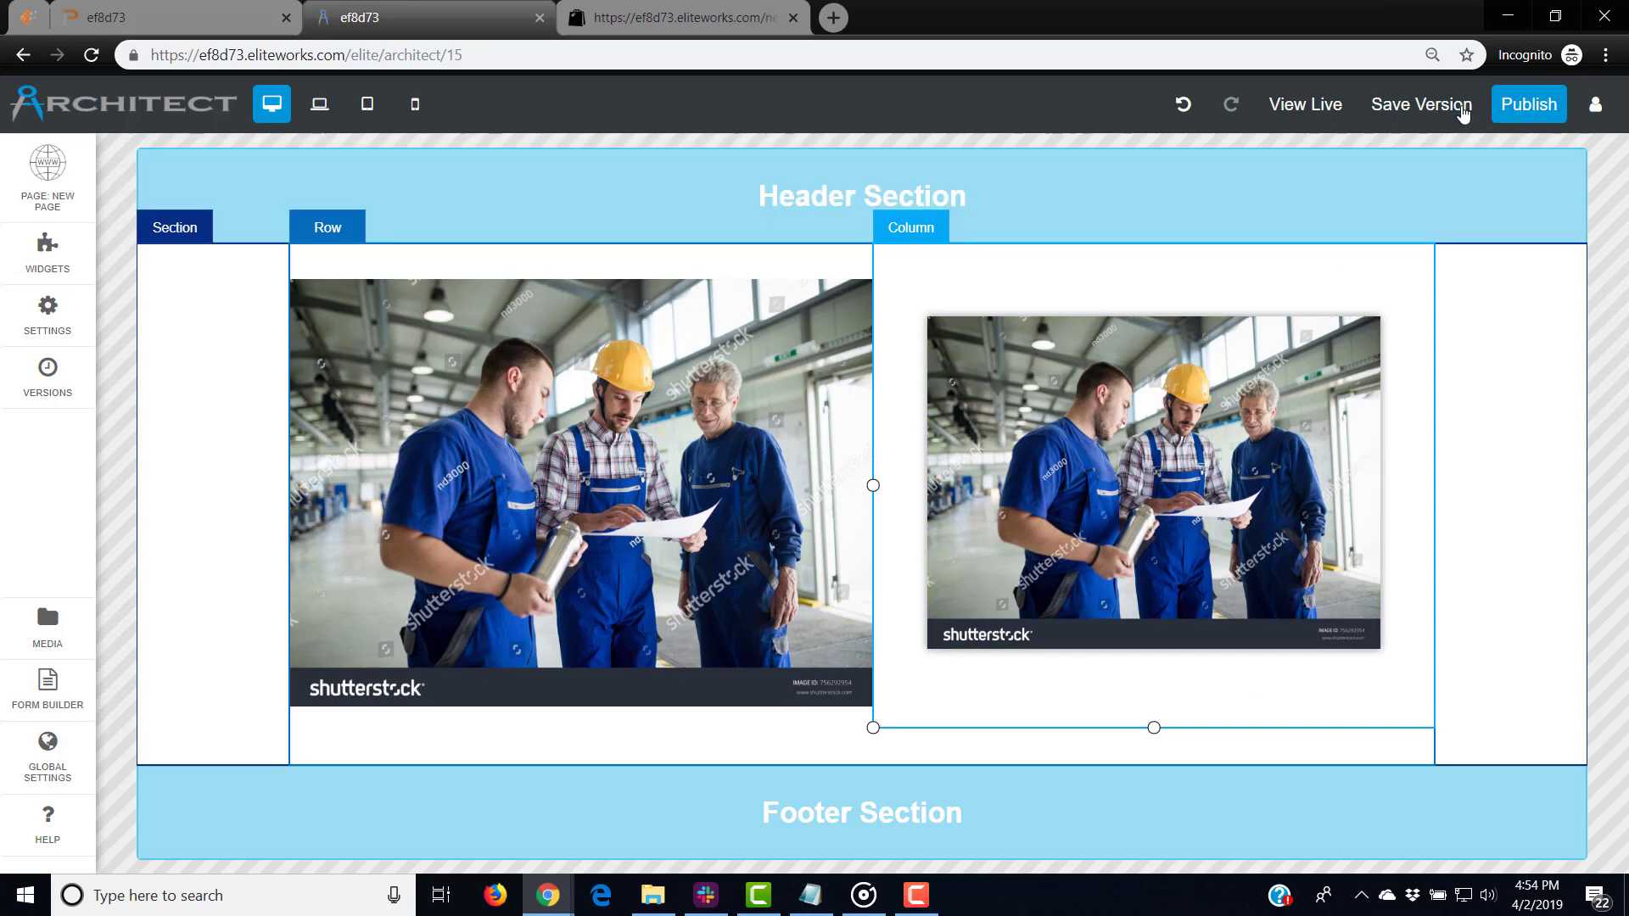
Publish the page with the gray glow to the live site and open its live version
left_click(1529, 114)
left_click(994, 524)
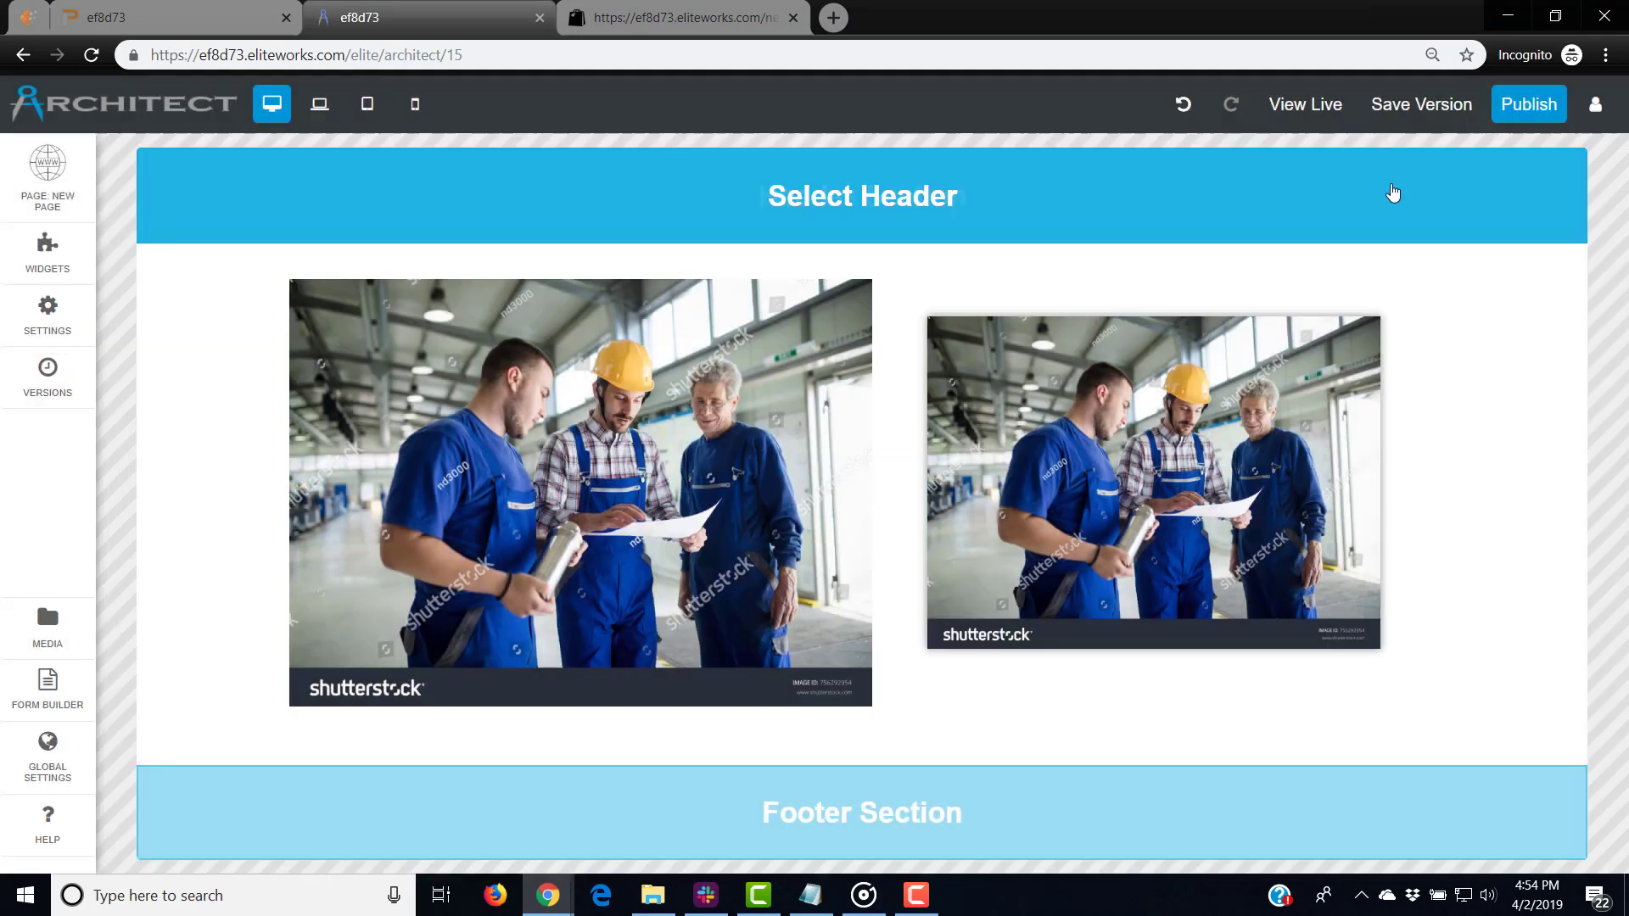
left_click(1306, 104)
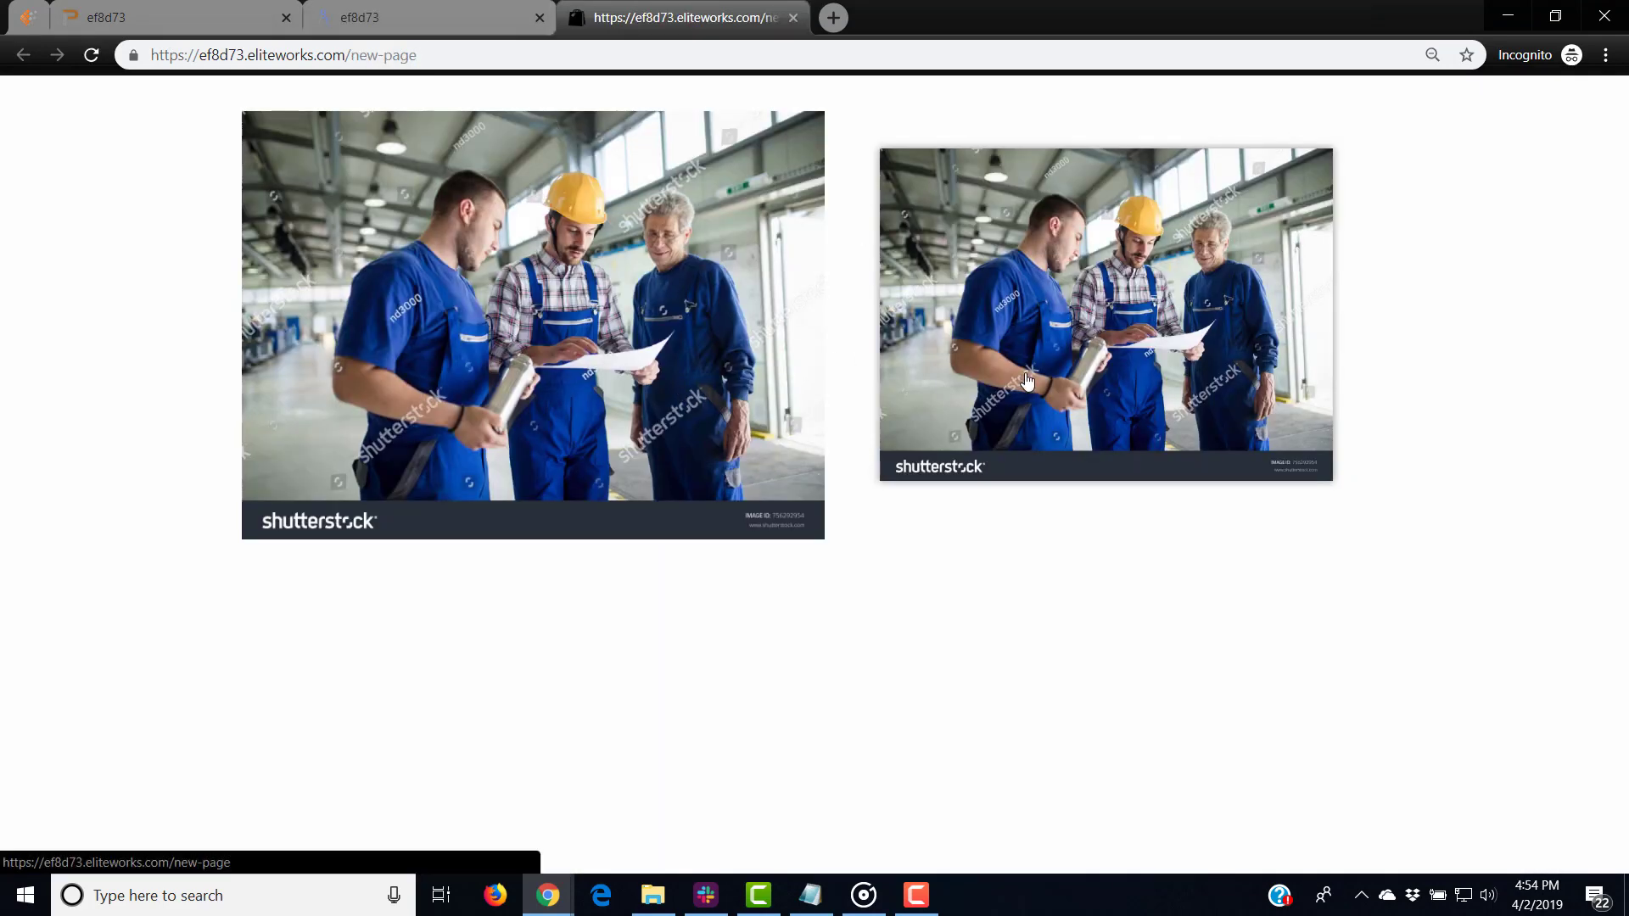
Enlarge the second photo on the live page and close the enlarged view, doing this twice
left_click(1027, 380)
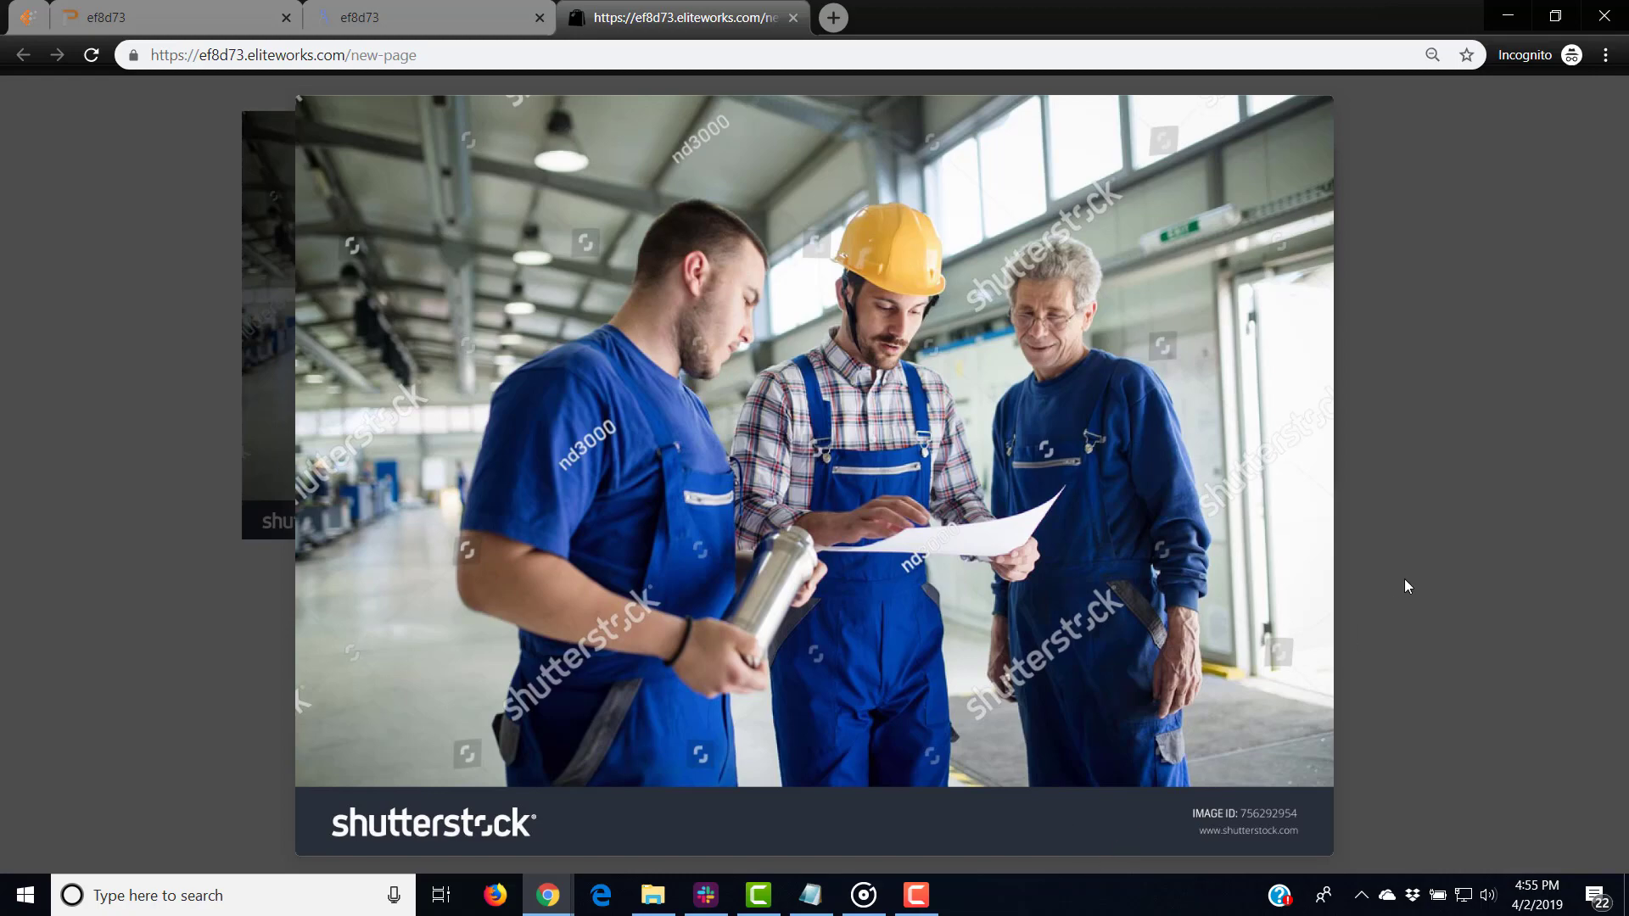
left_click(1432, 543)
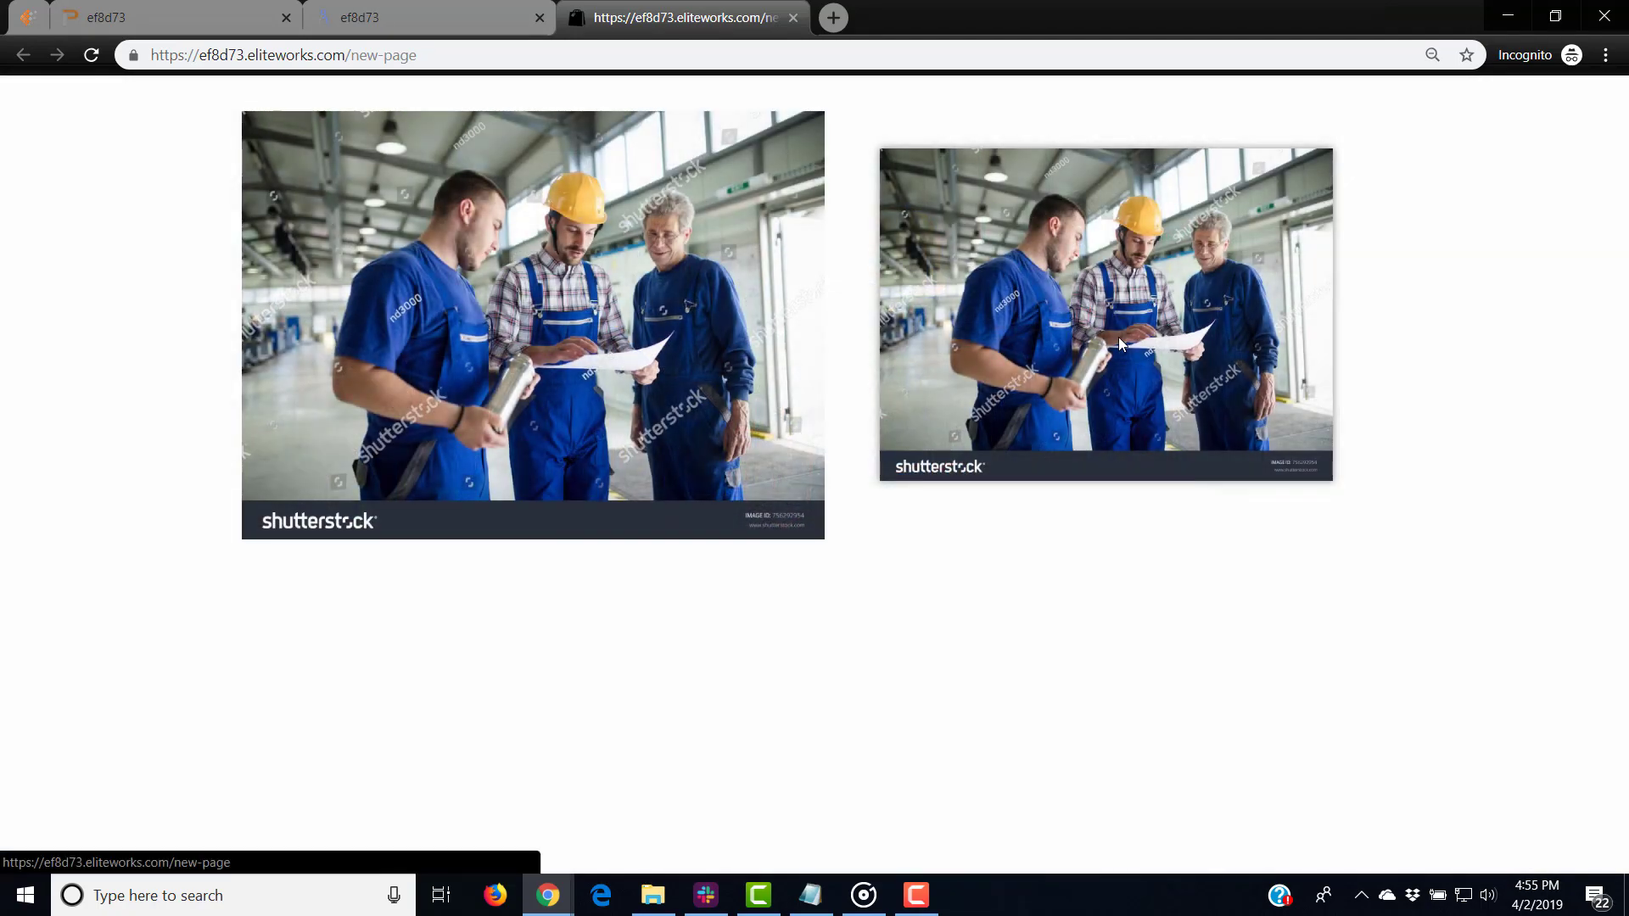
left_click(1040, 340)
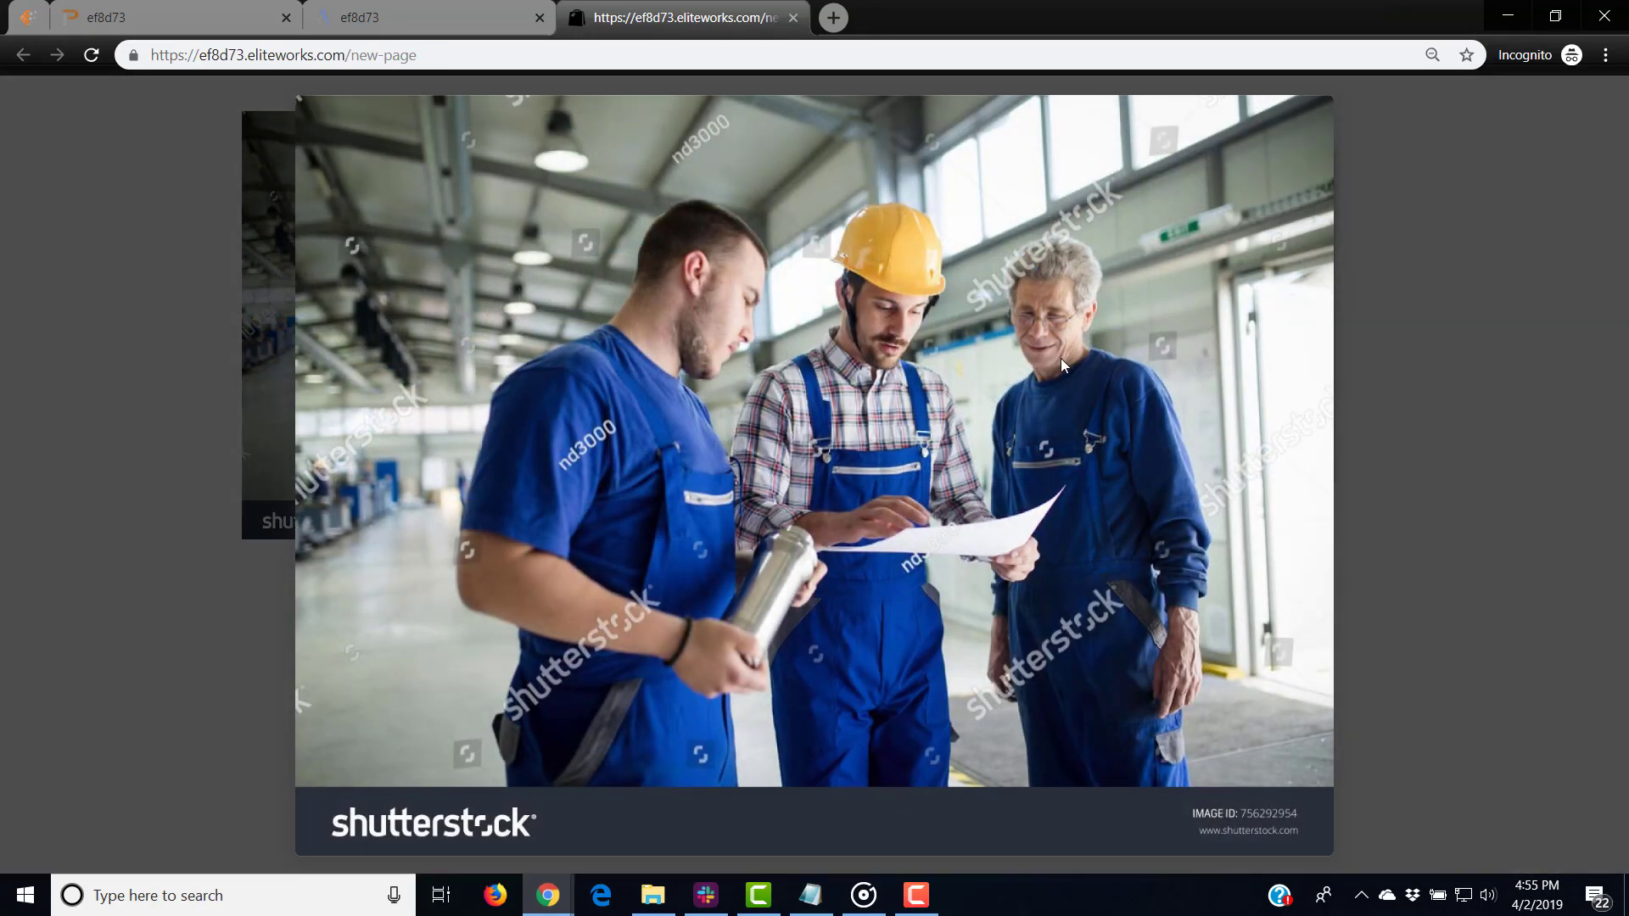
left_click(1389, 402)
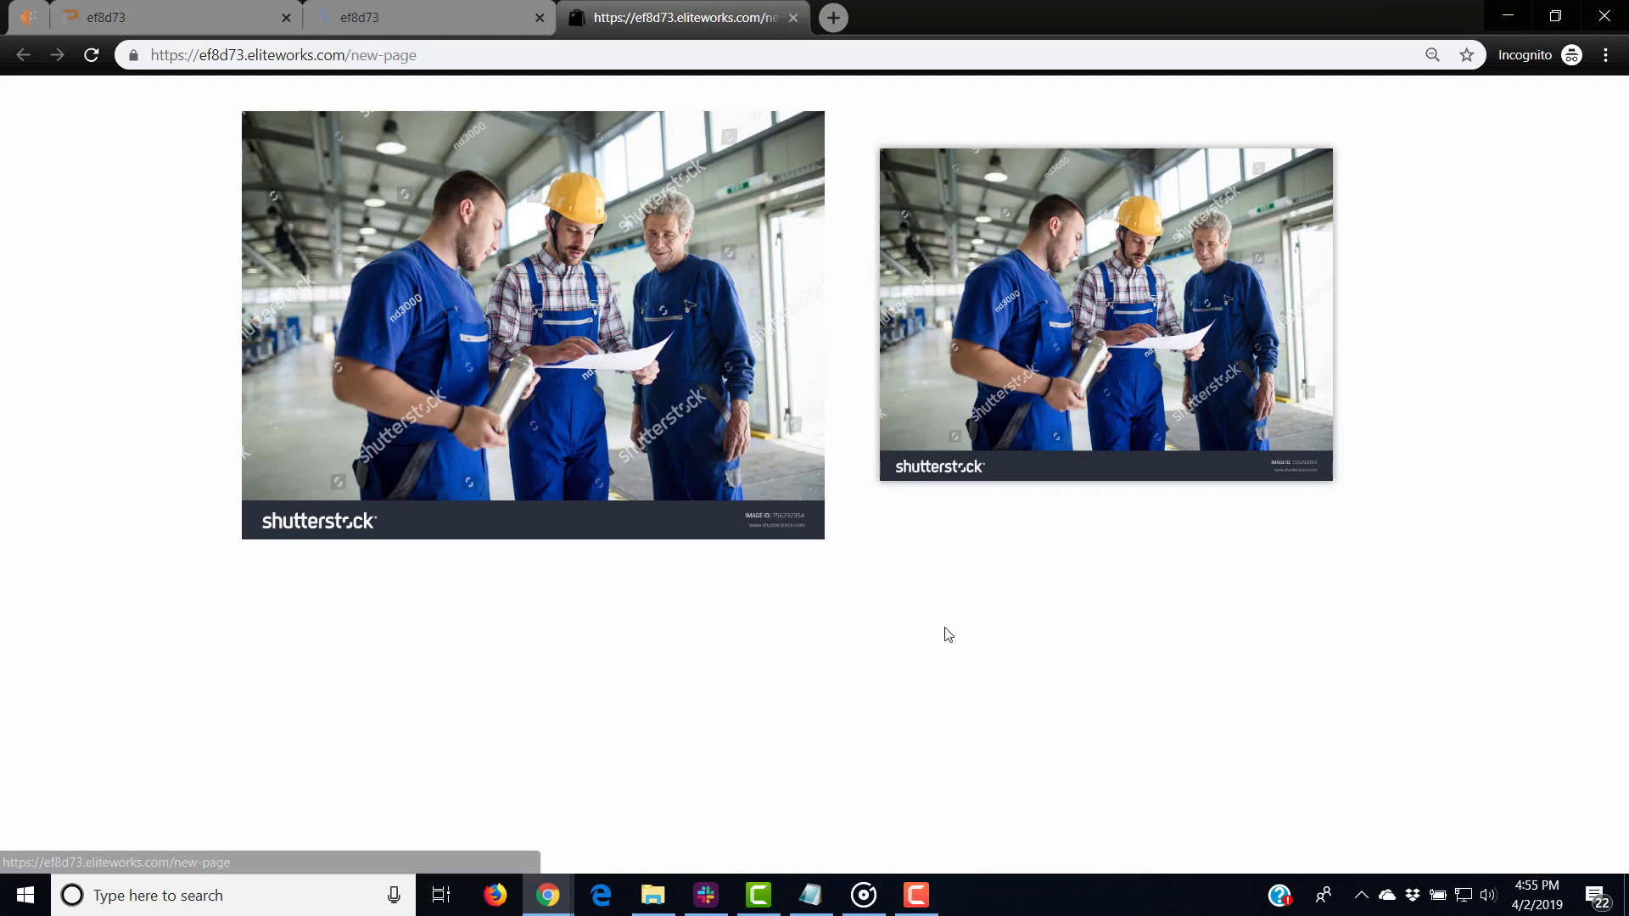
Back in the page editor, set the second photo's image hover style to an 8 px border width and apply it
left_click(461, 13)
left_click(1060, 461)
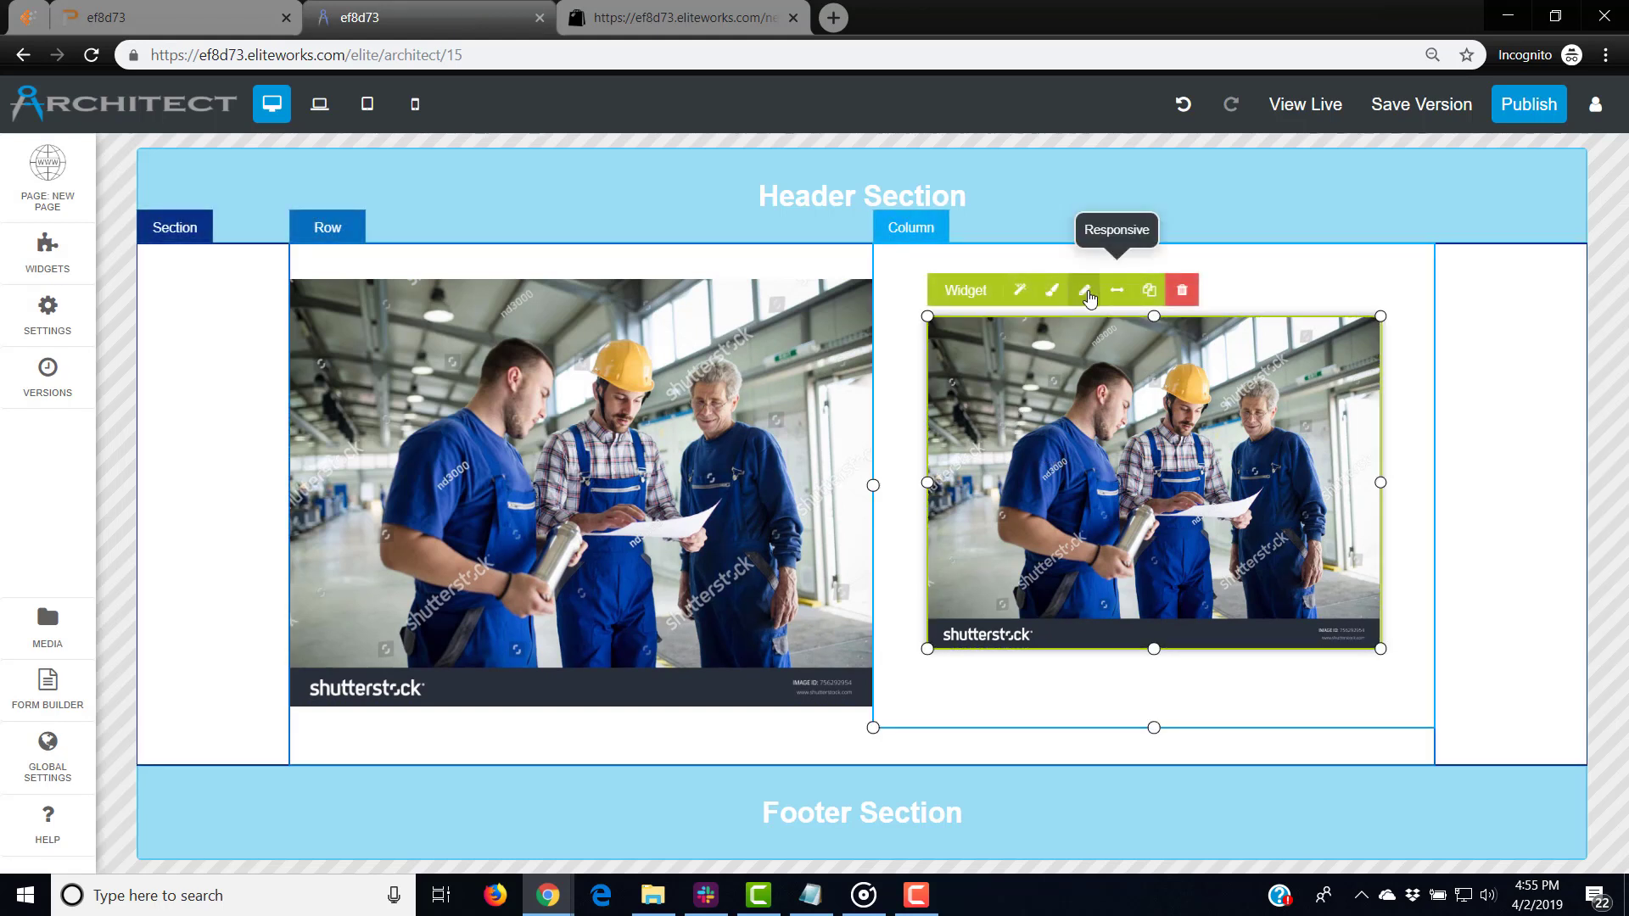
left_click(1052, 289)
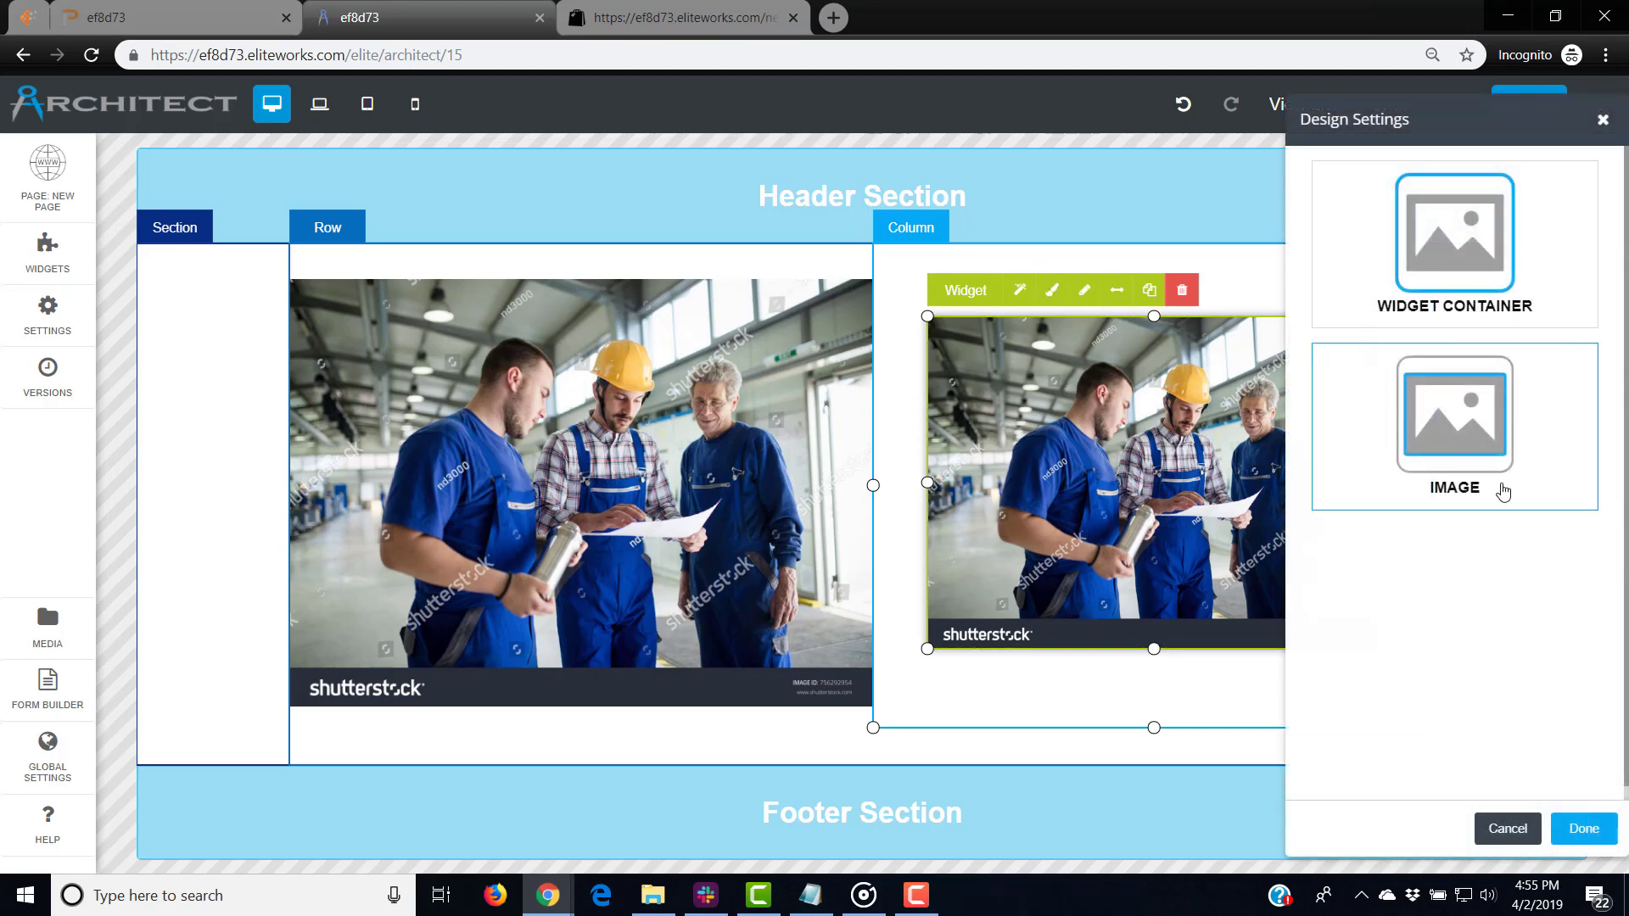
left_click(1555, 484)
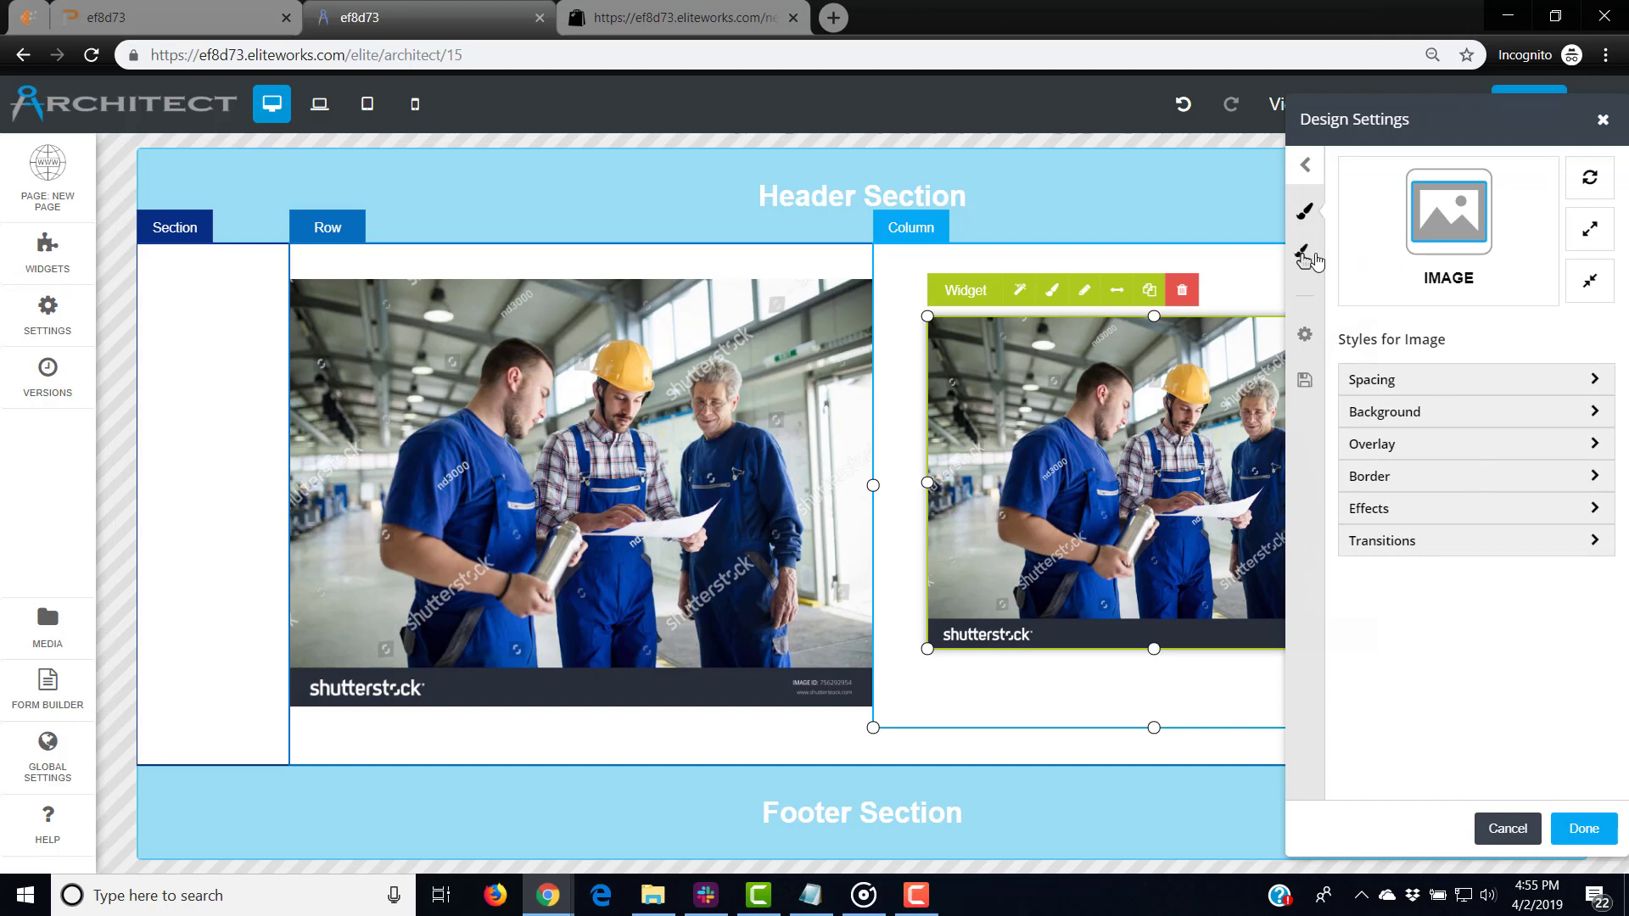
left_click(1305, 255)
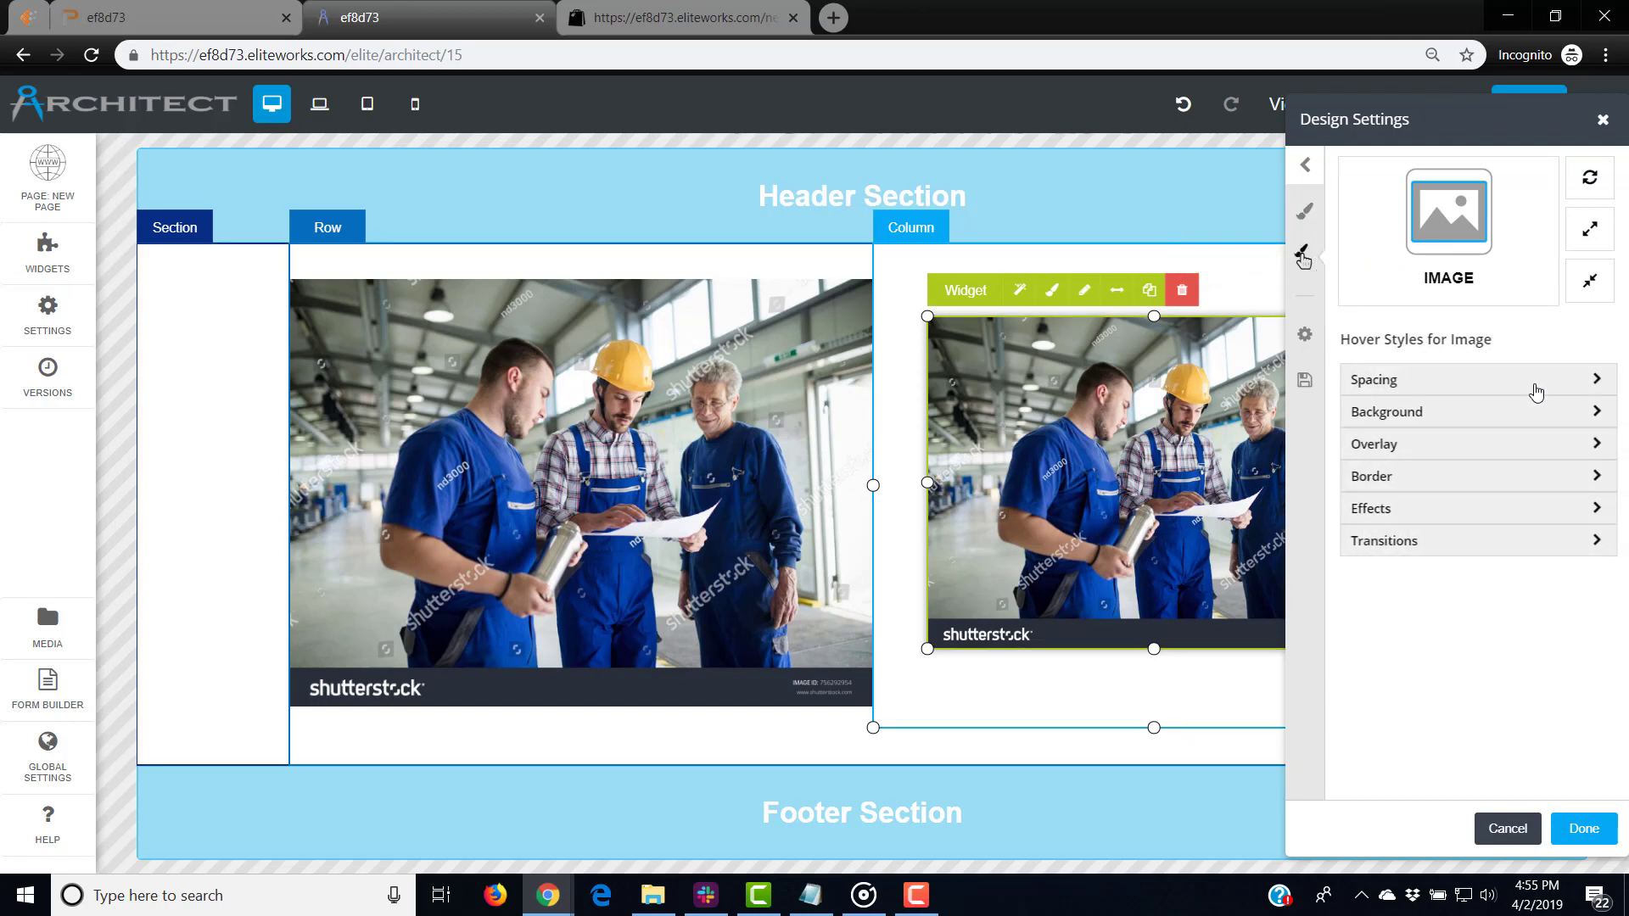
left_click(1411, 477)
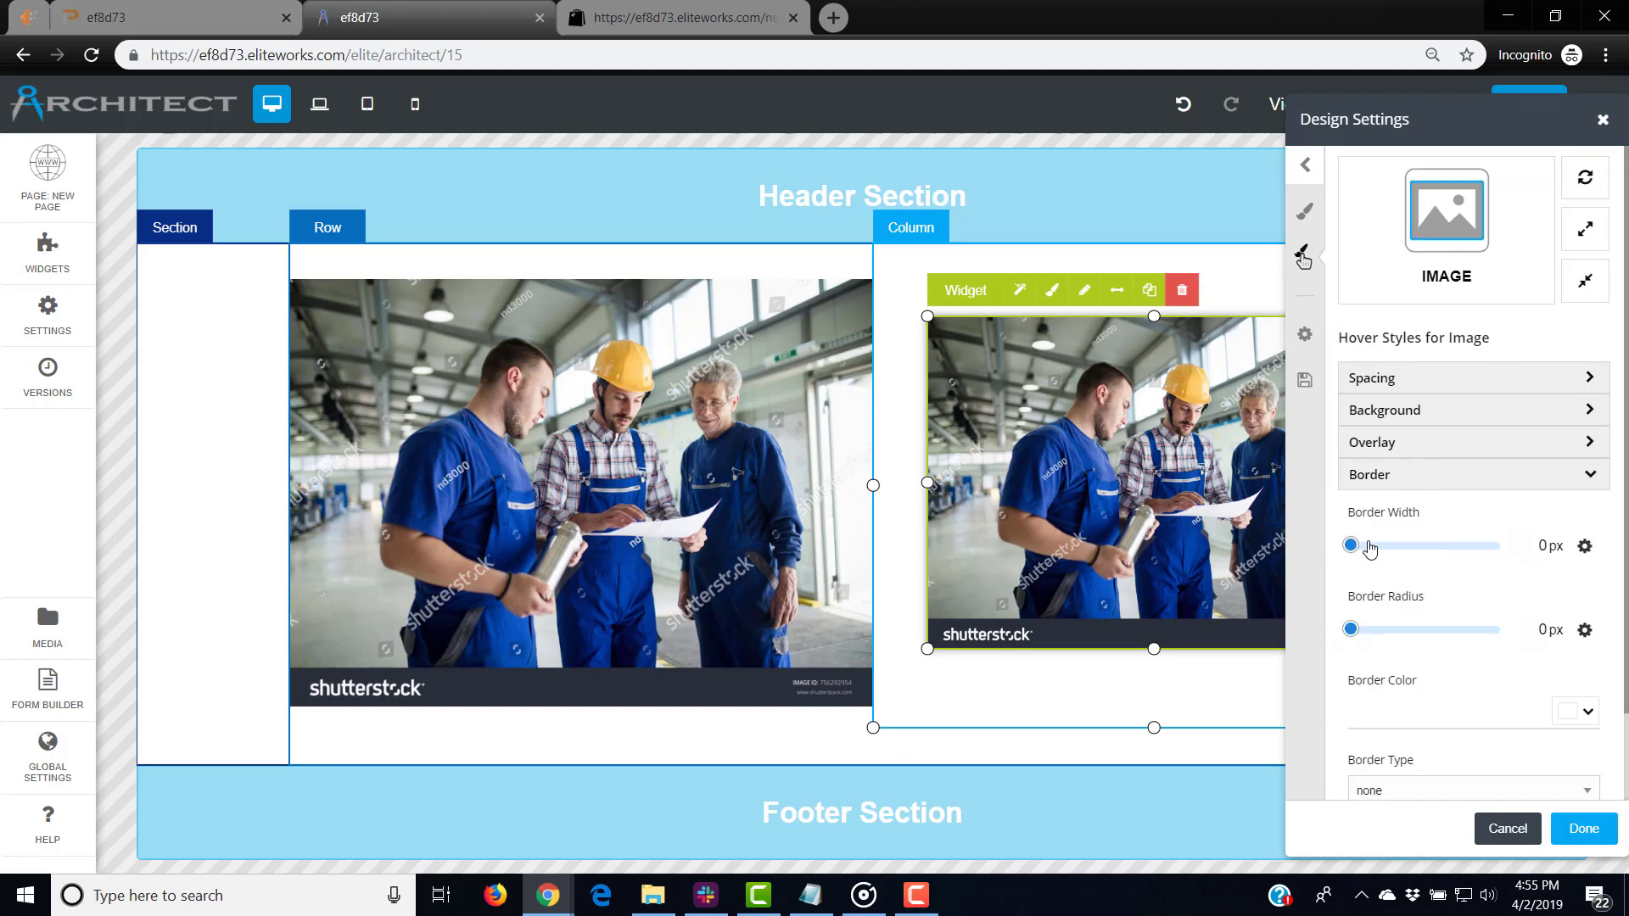
left_click_drag(1351, 546, 1358, 547)
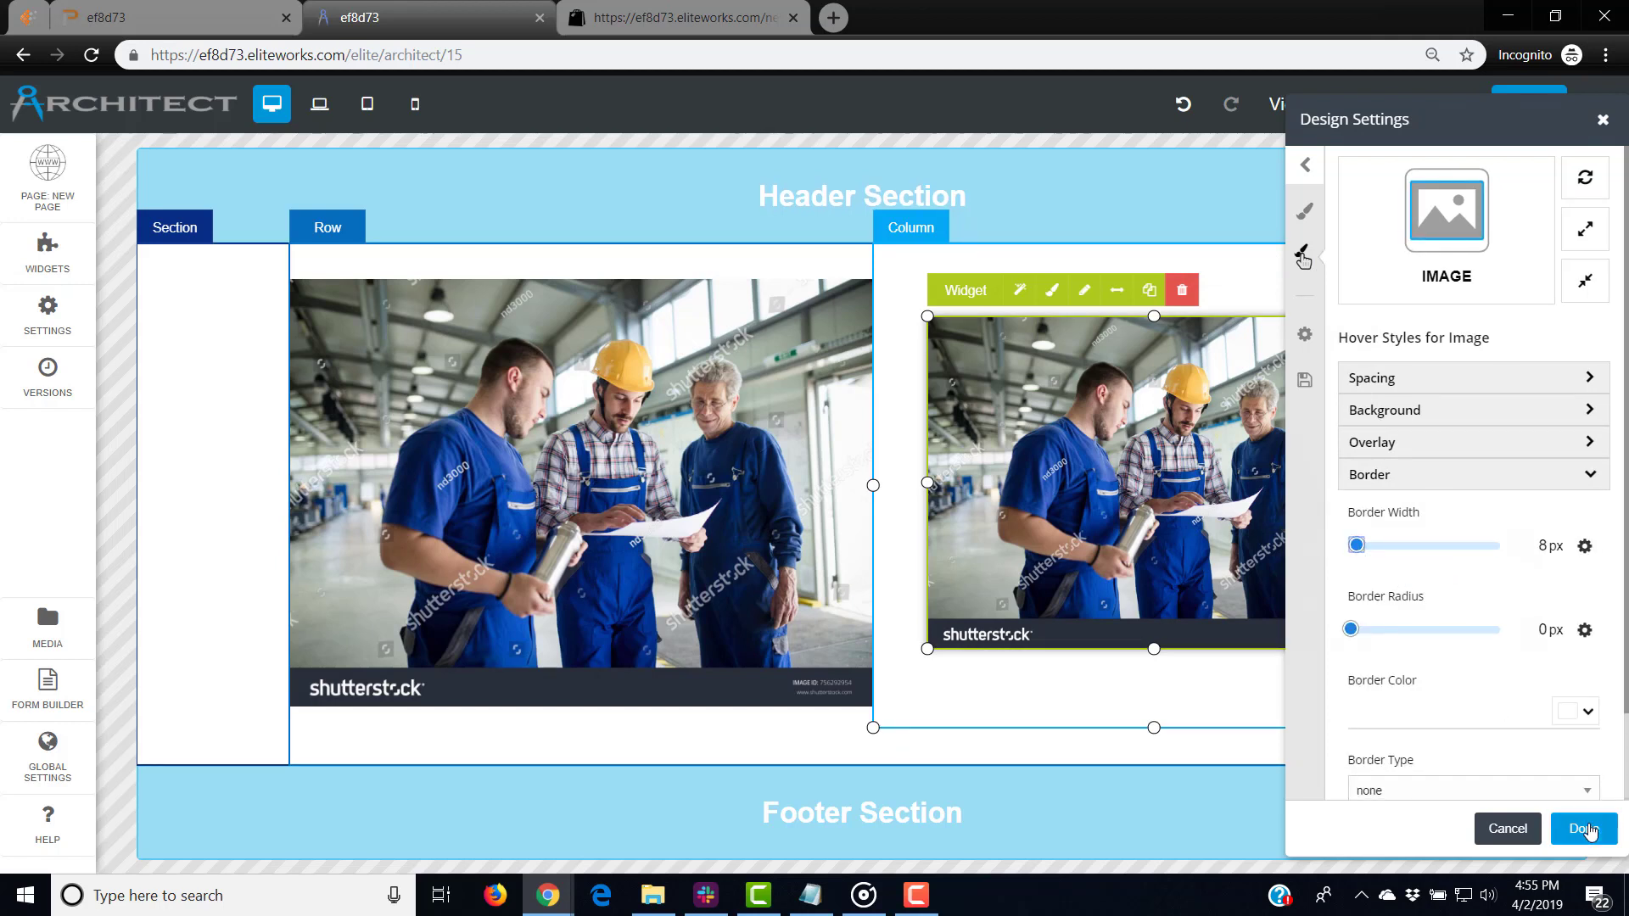
left_click(1583, 828)
Set the transition duration to 1 s in the regular styles of the second photo's widget container
left_click(1279, 568)
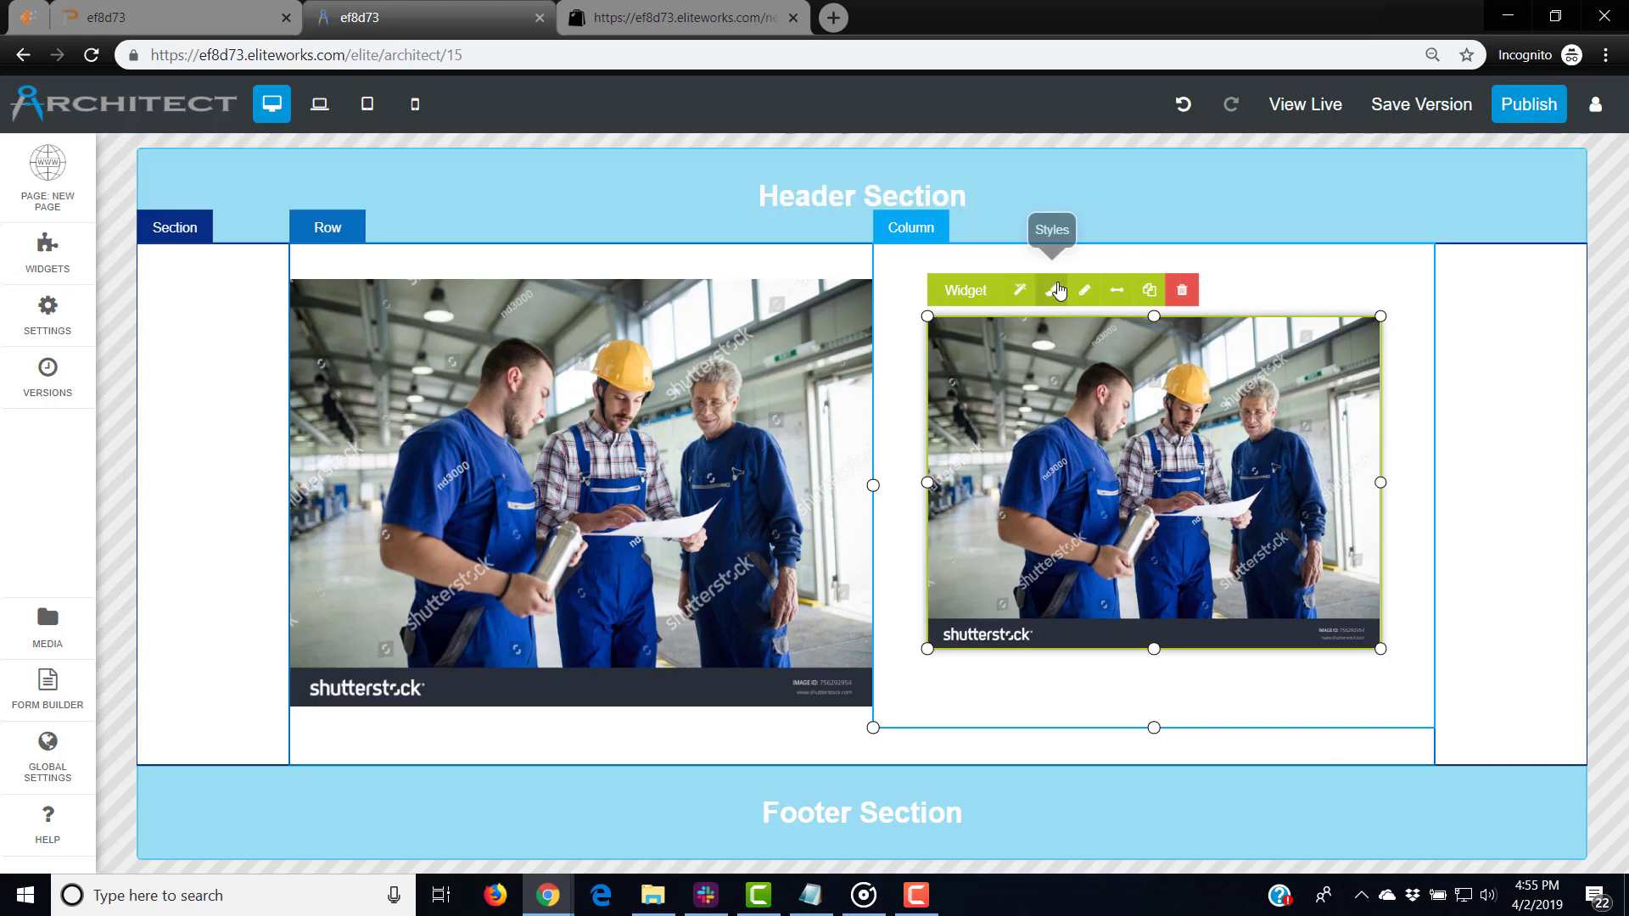
left_click(1052, 289)
left_click(1504, 451)
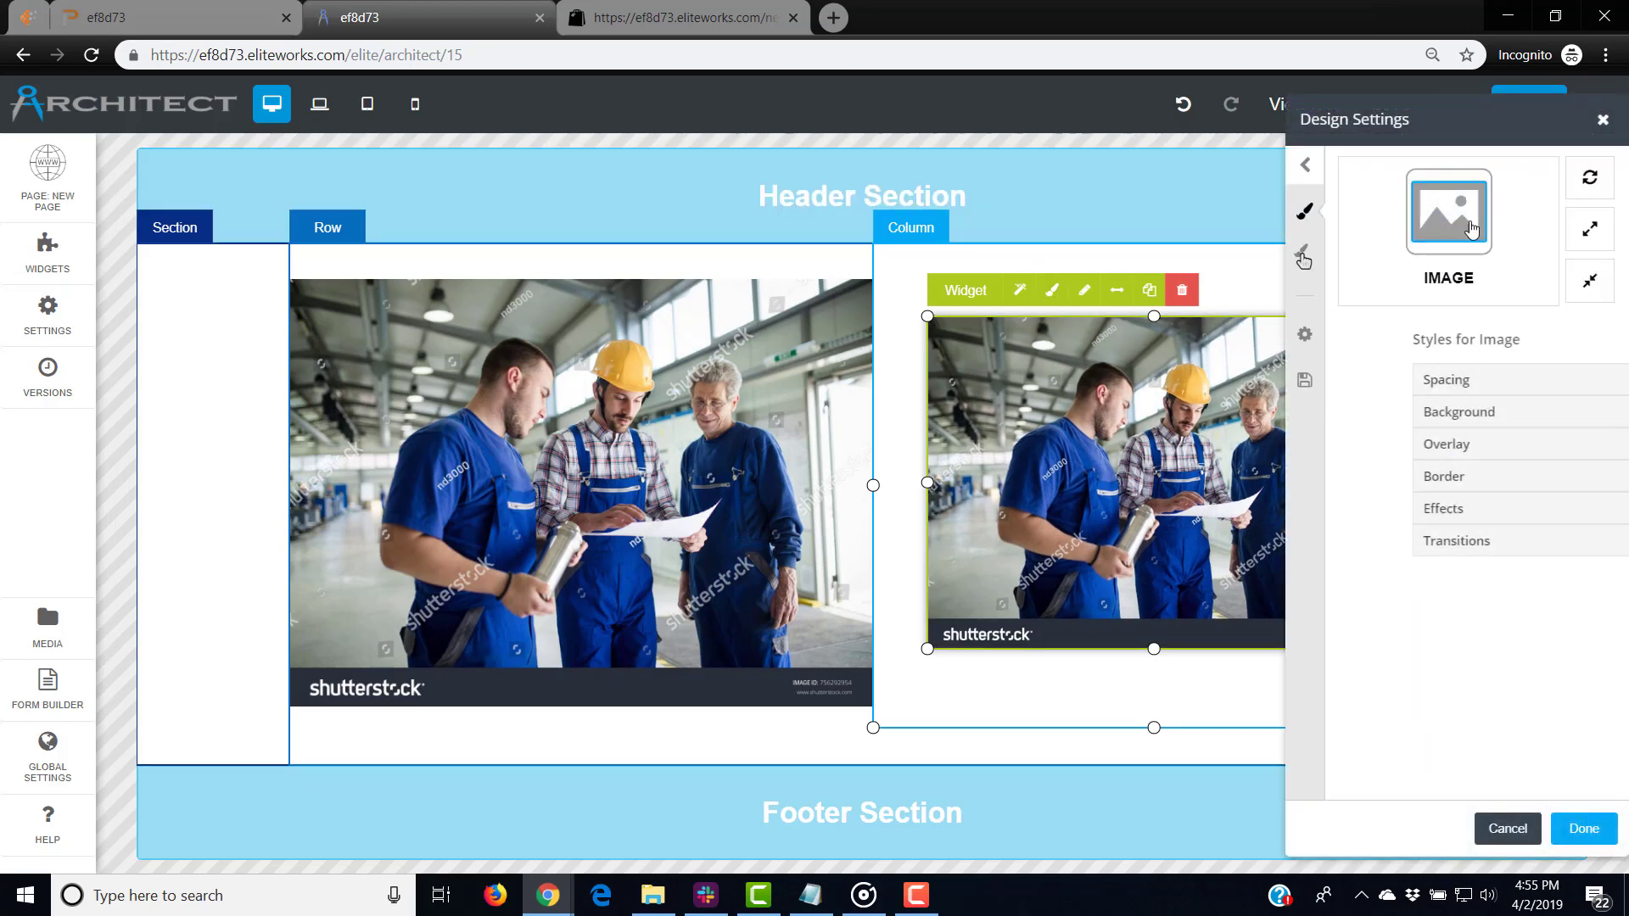
left_click(1314, 173)
left_click(1430, 248)
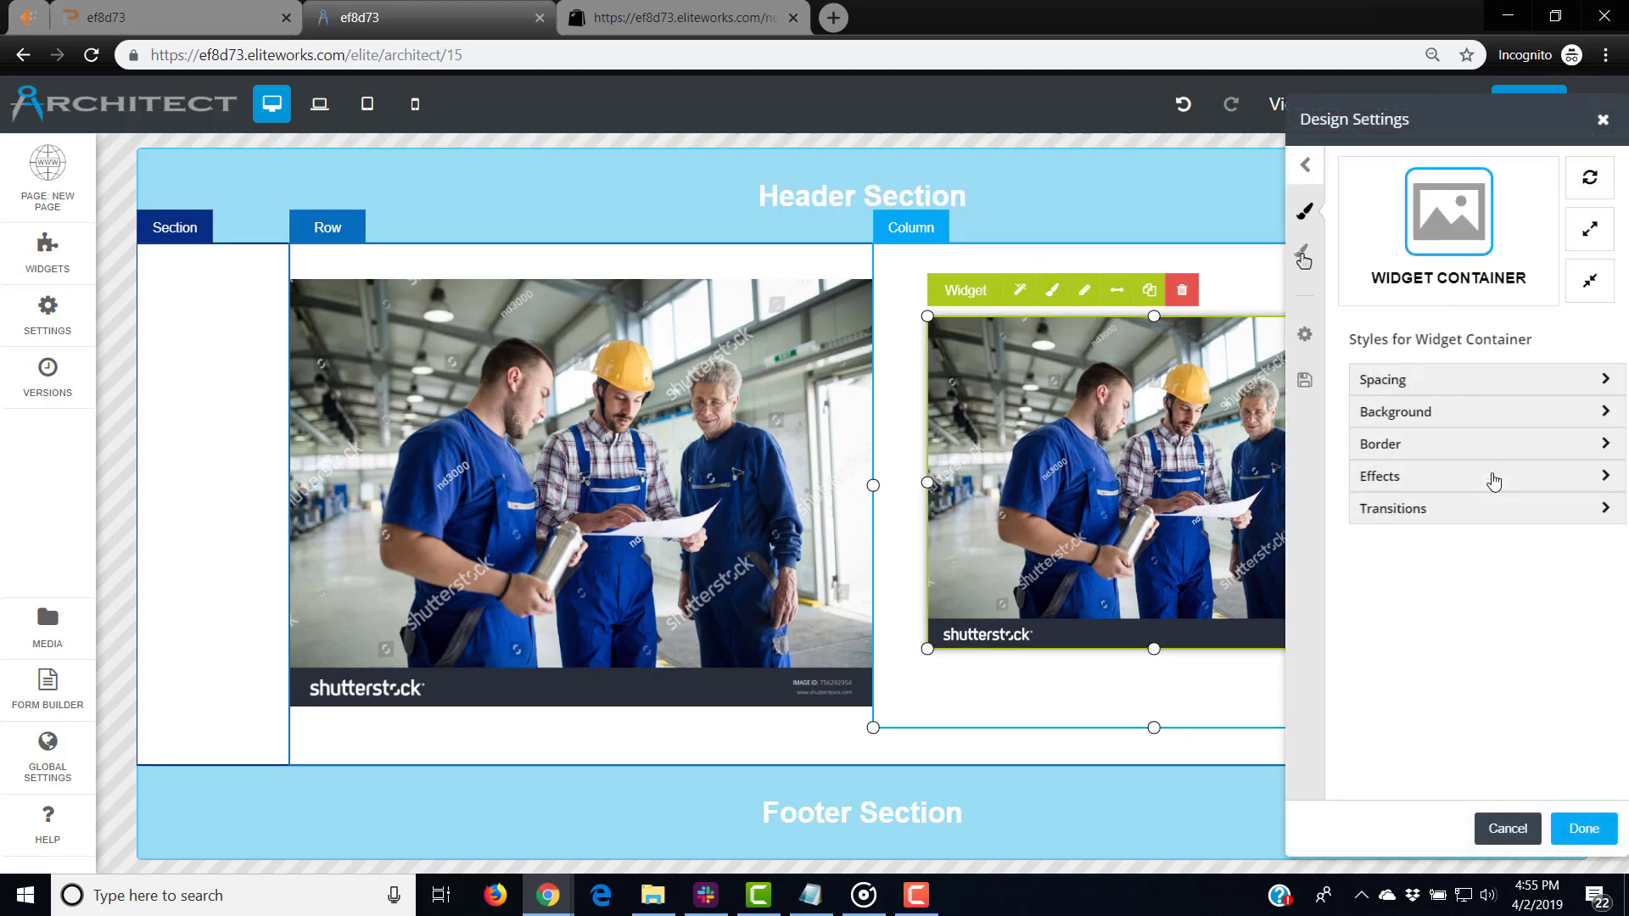
left_click(1466, 509)
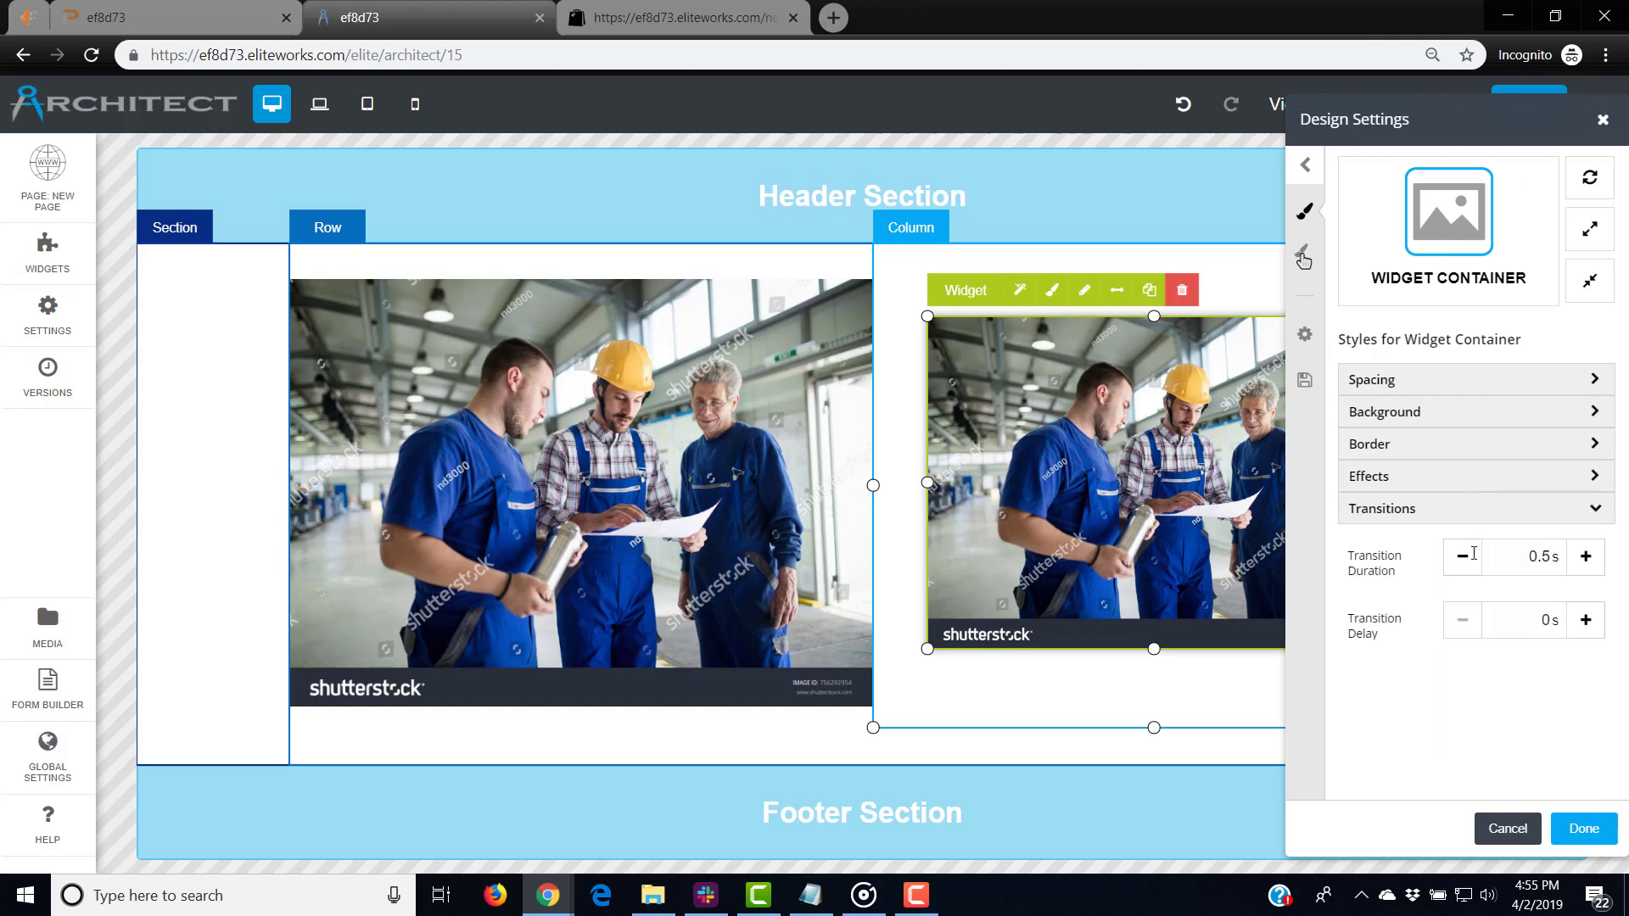
double_click(1548, 558)
type("08")
double_click(1544, 556)
type("1")
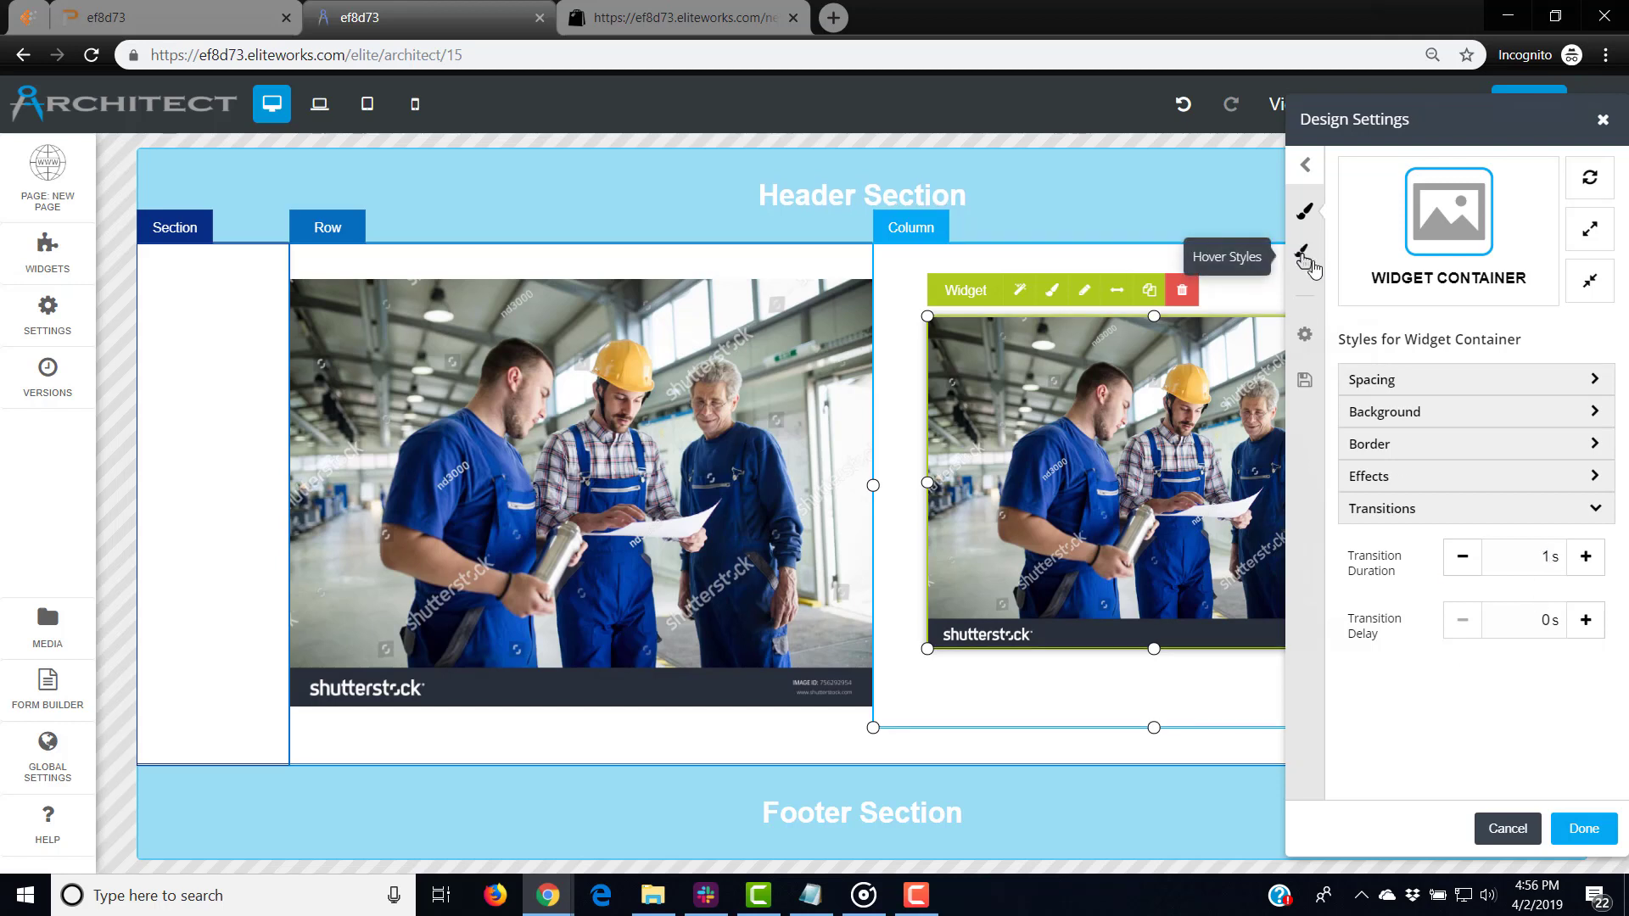
Set the transition duration to 1 s in the widget container's hover styles as well, and apply the settings
left_click(1304, 254)
left_click(1554, 510)
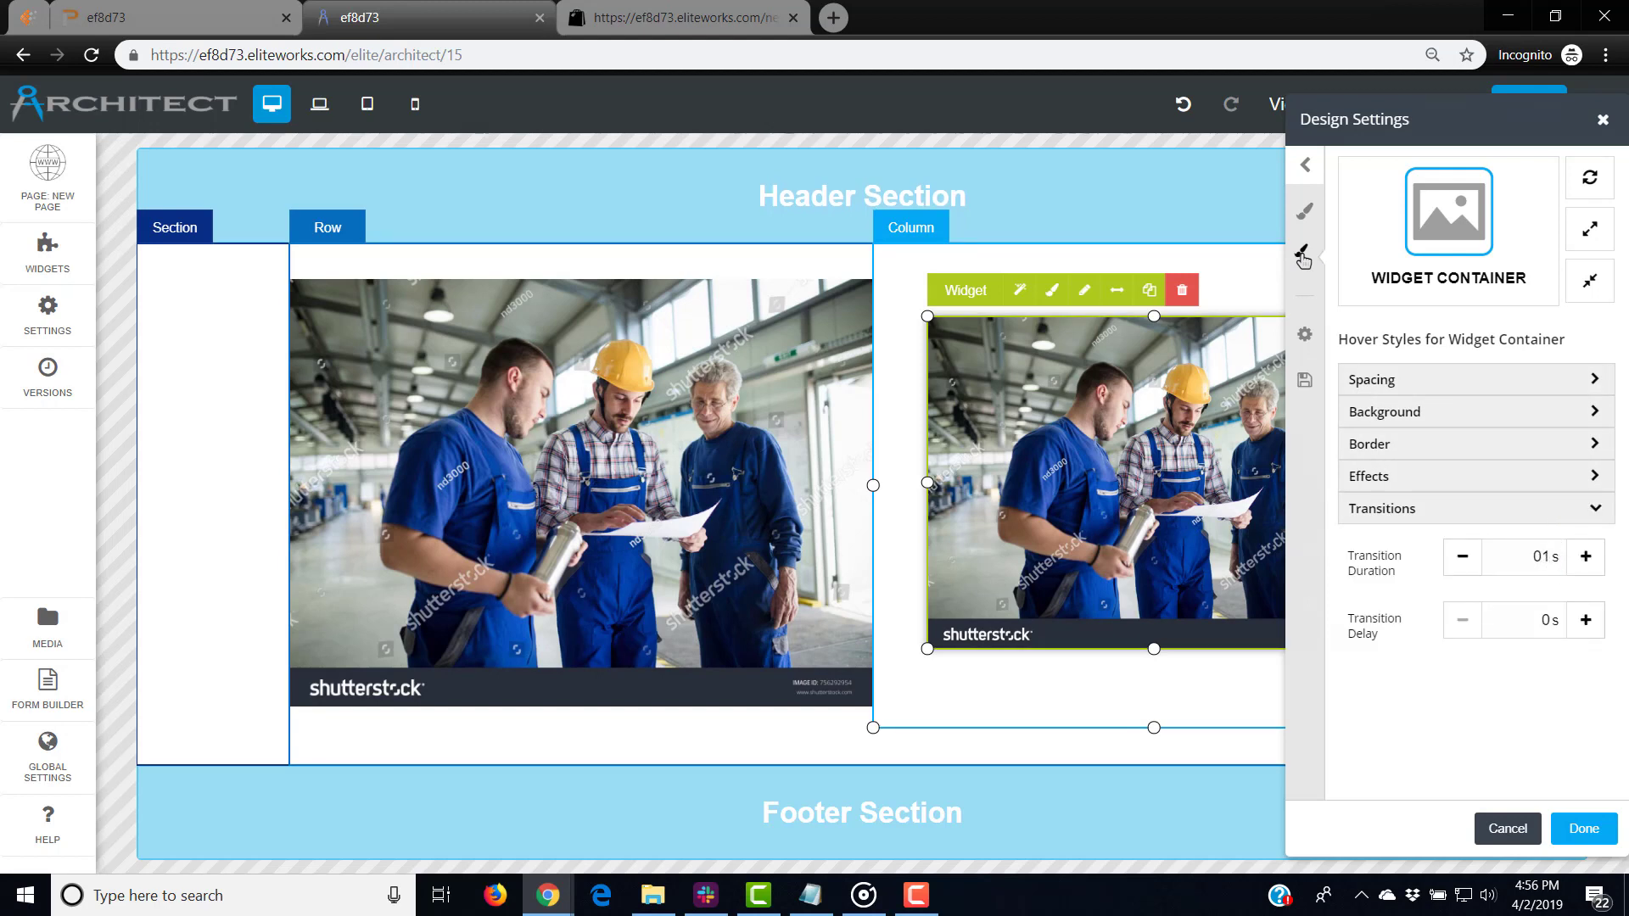
left_click(1583, 828)
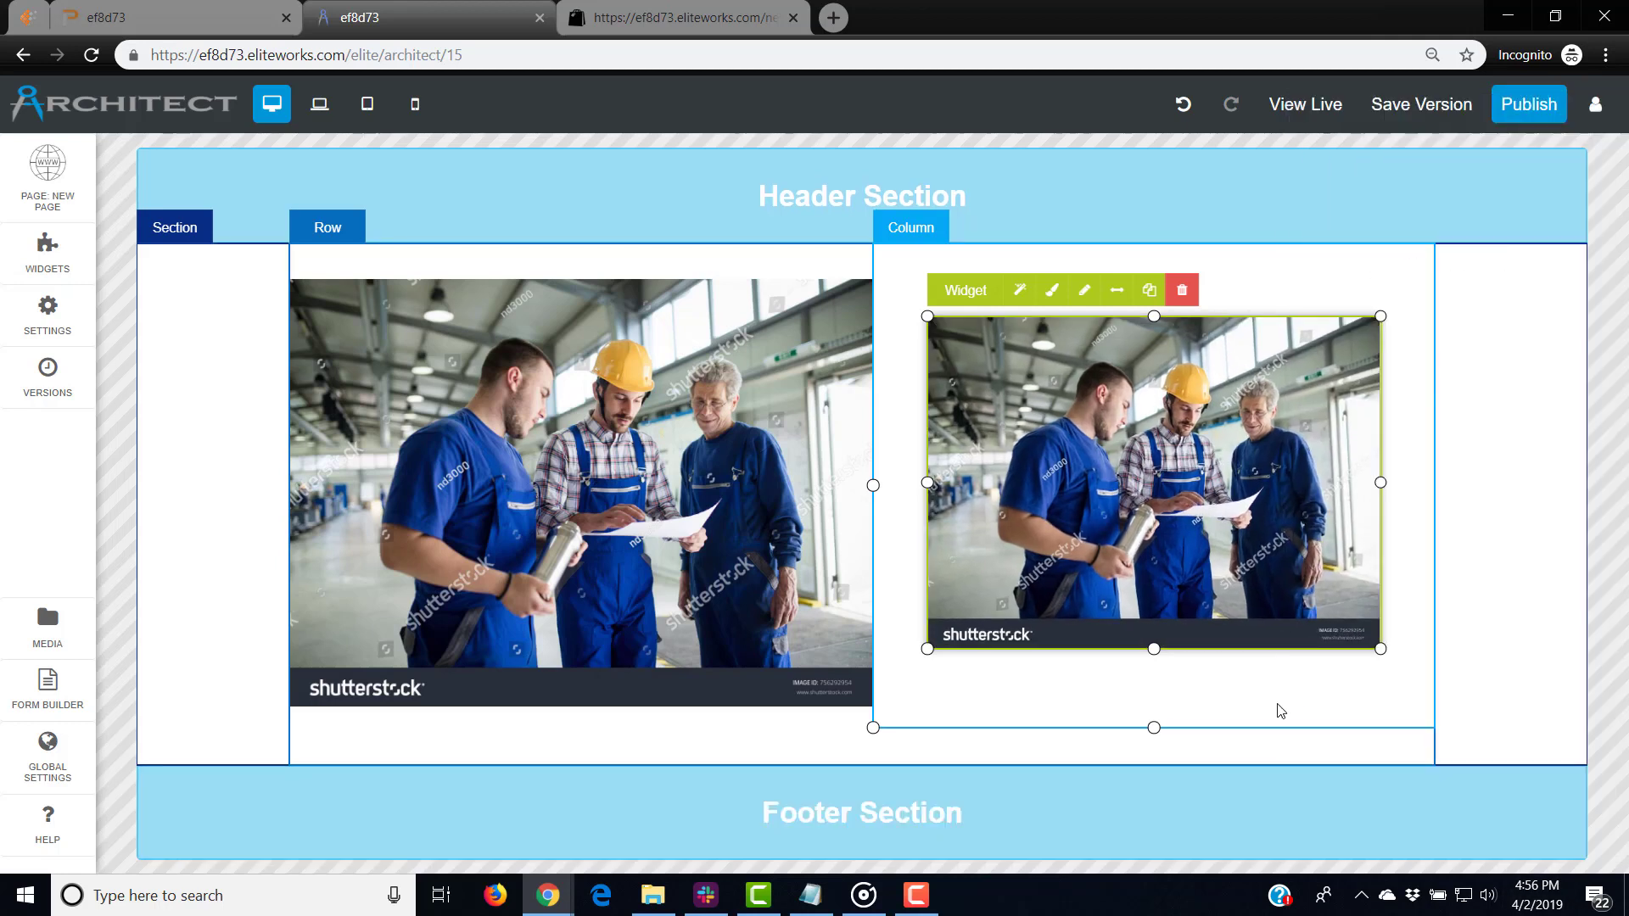
Set the transition duration to 1 s in the second photo's image styles and apply the settings
left_click(1052, 290)
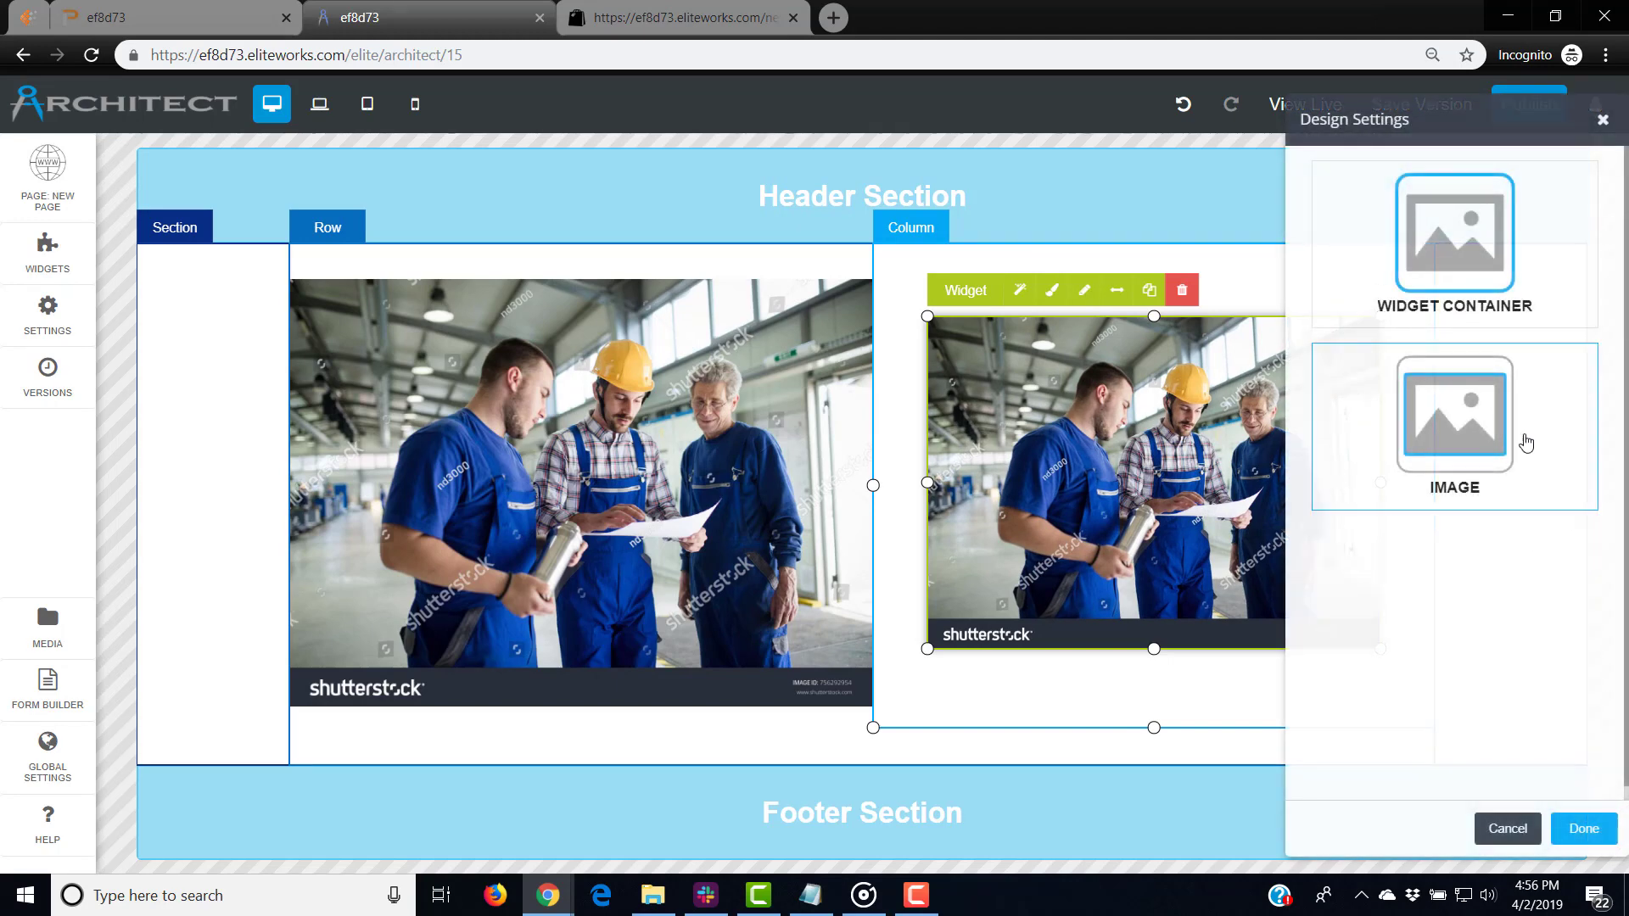
left_click(1473, 460)
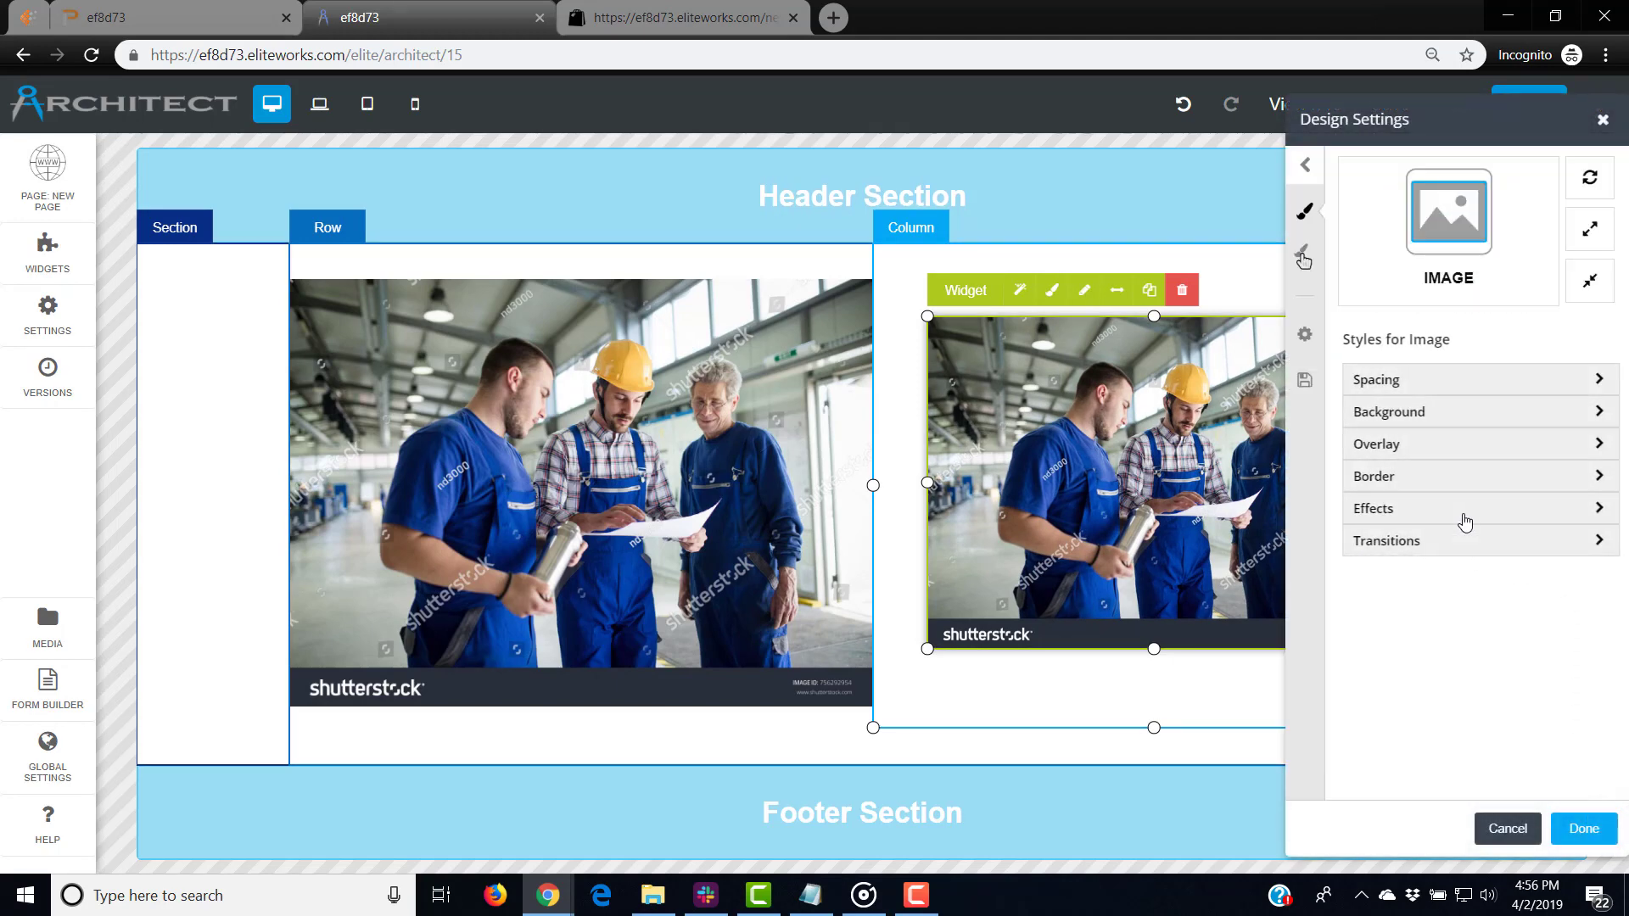
left_click(1428, 542)
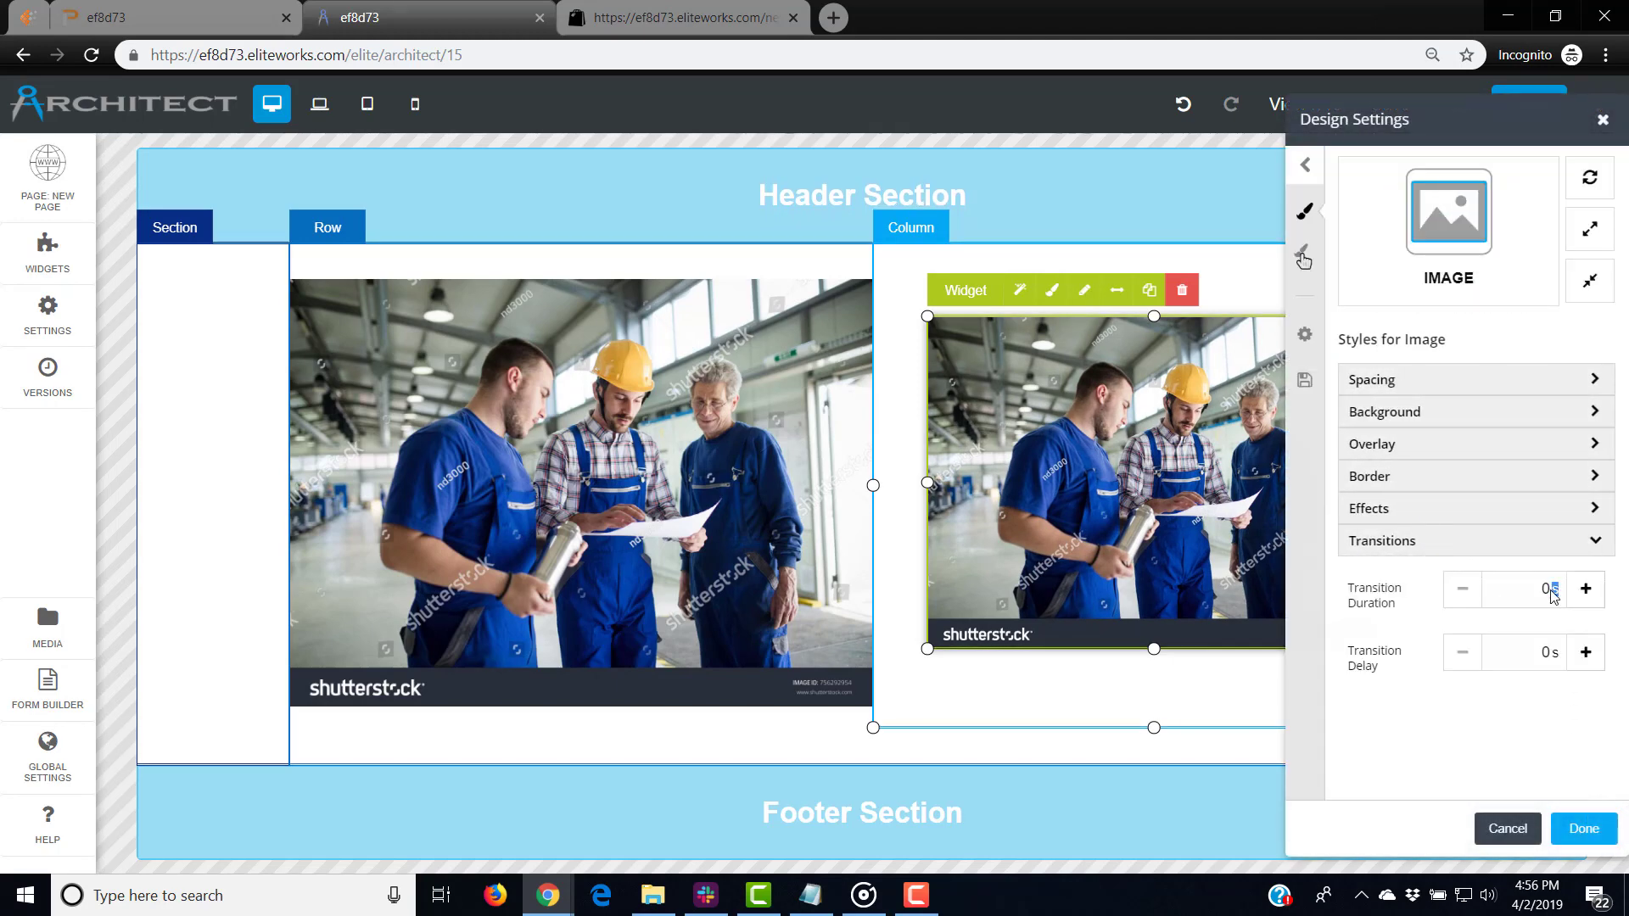
left_click(1551, 590)
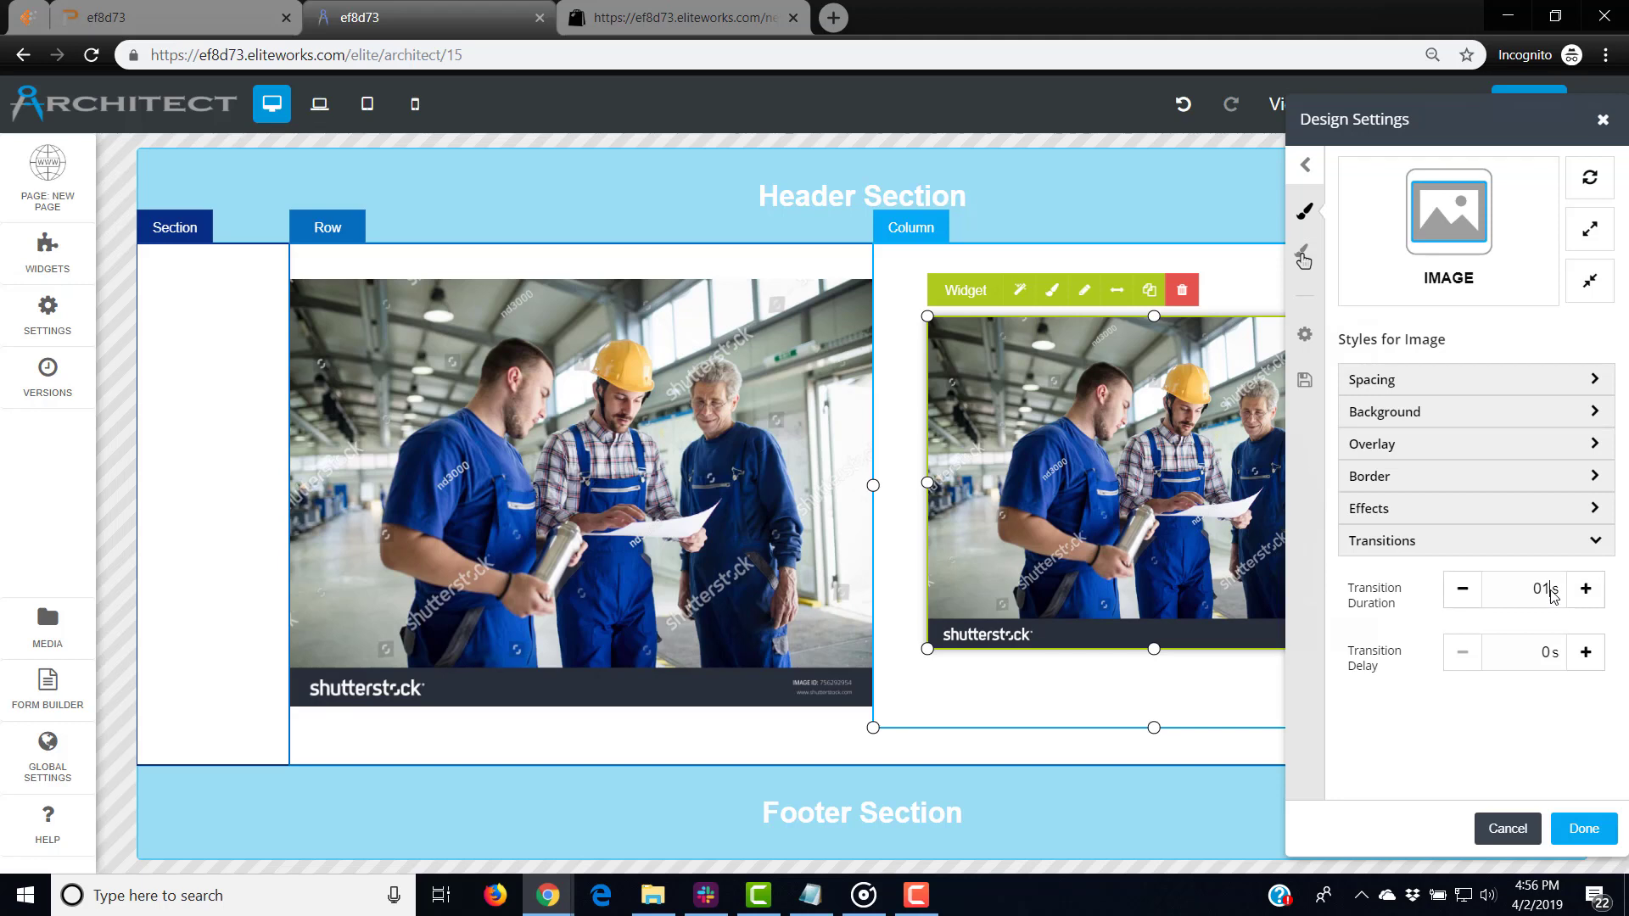
type("1")
left_click(1583, 829)
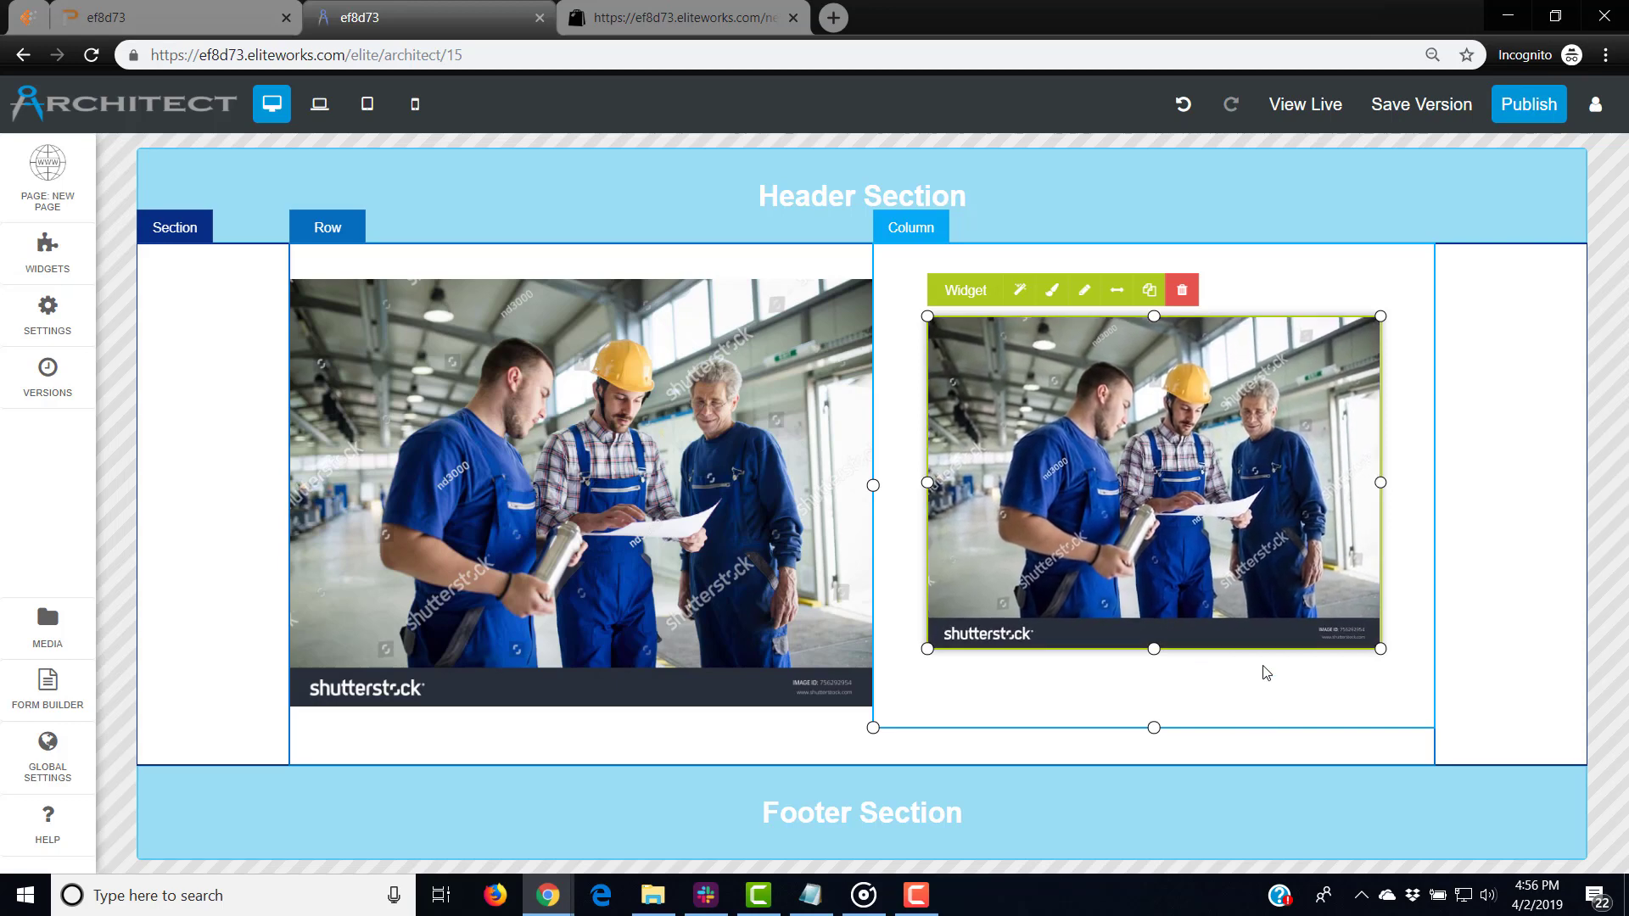
Publish the page with the new hover border and transition settings, and view it live
left_click(1528, 105)
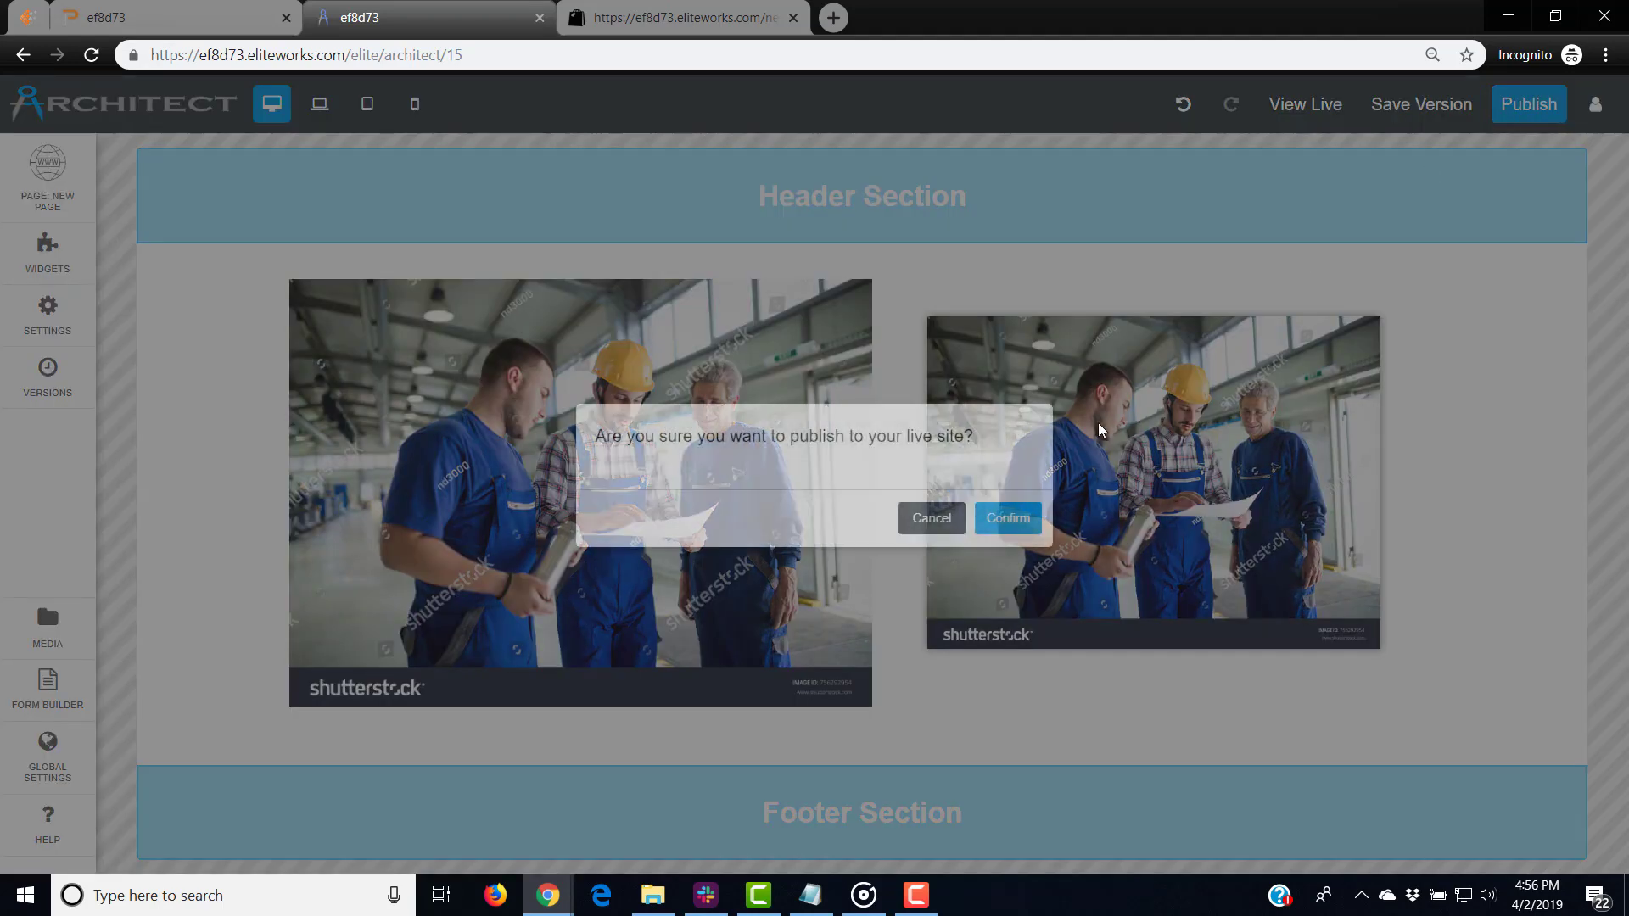
left_click(1008, 517)
left_click(1305, 105)
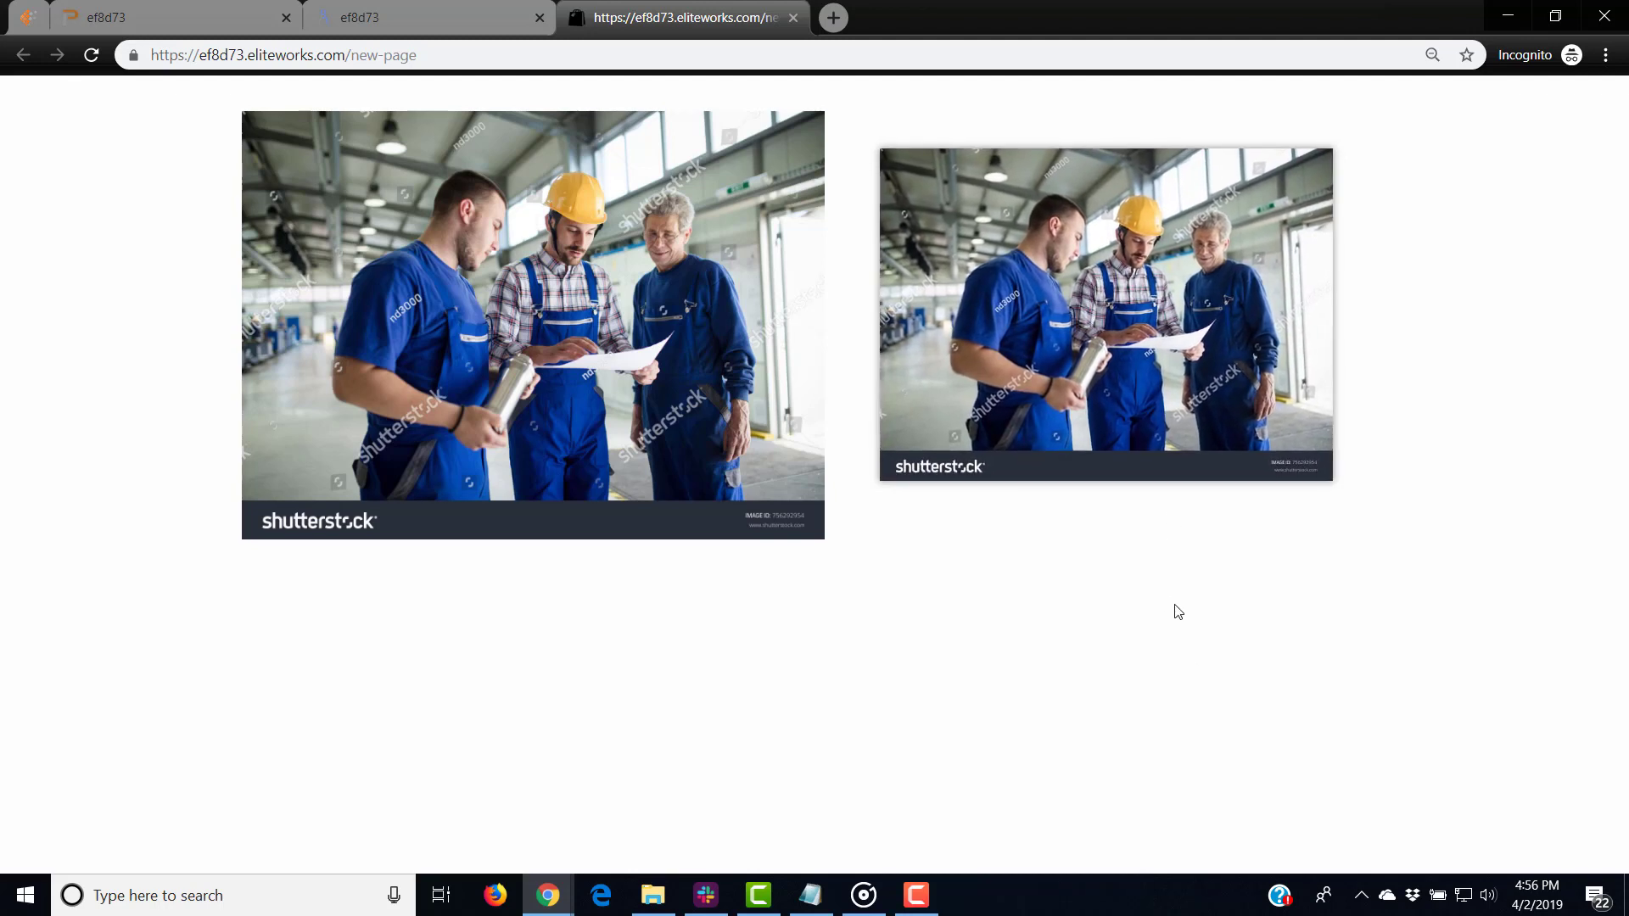
Return to the page editor, view the global themes offered for the second photo, and close the theme picker without choosing one
left_click(382, 18)
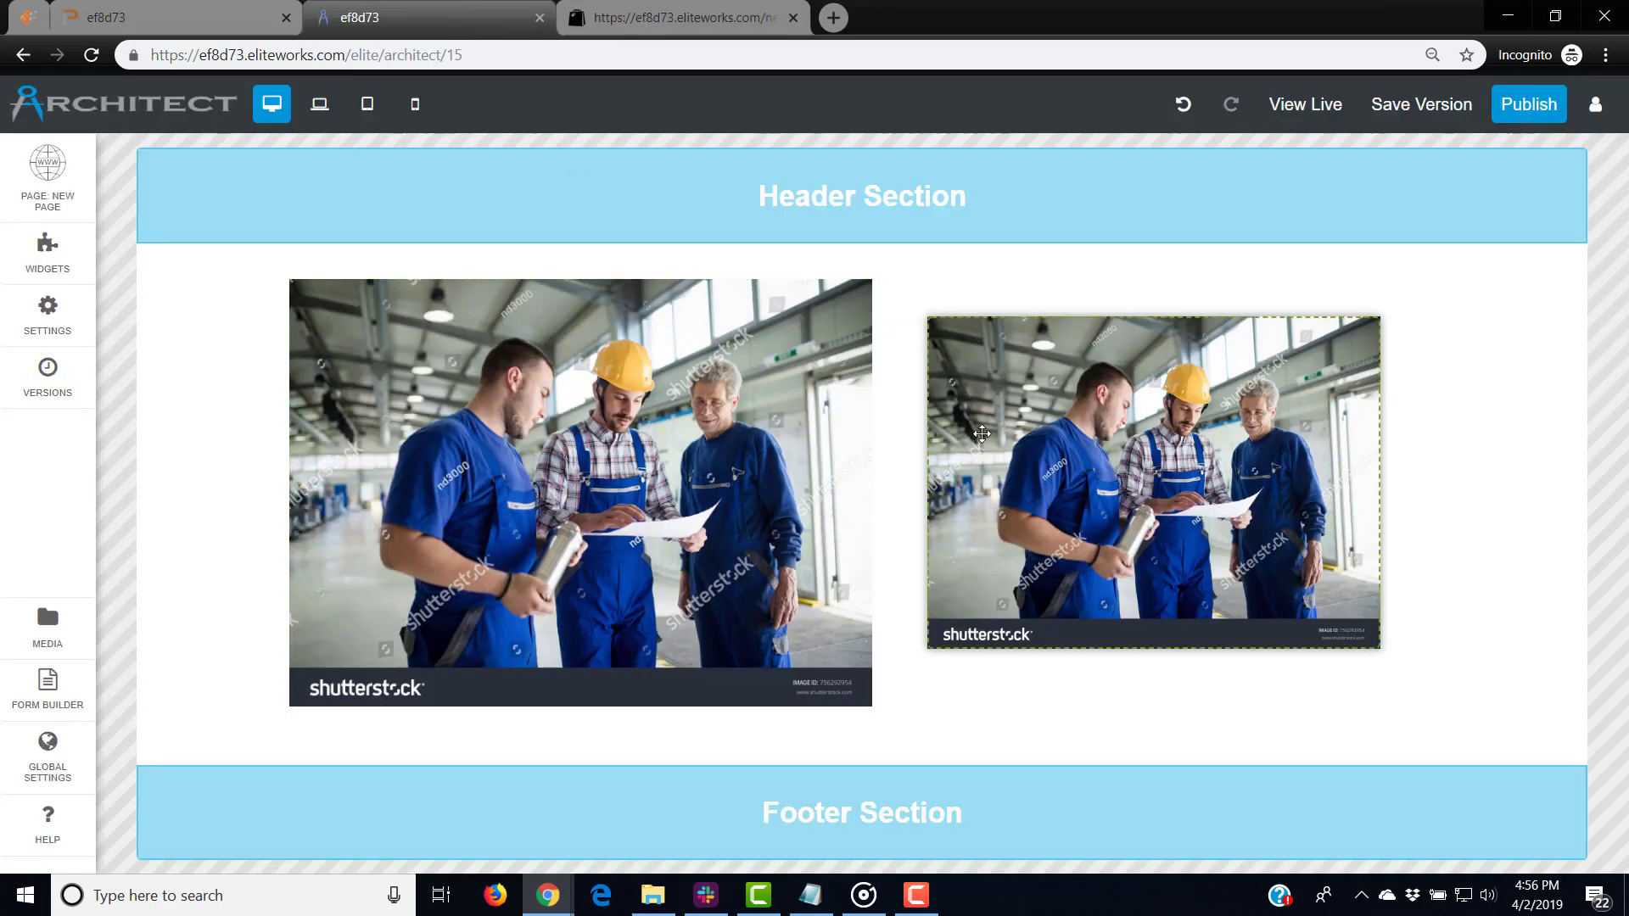
left_click(1041, 419)
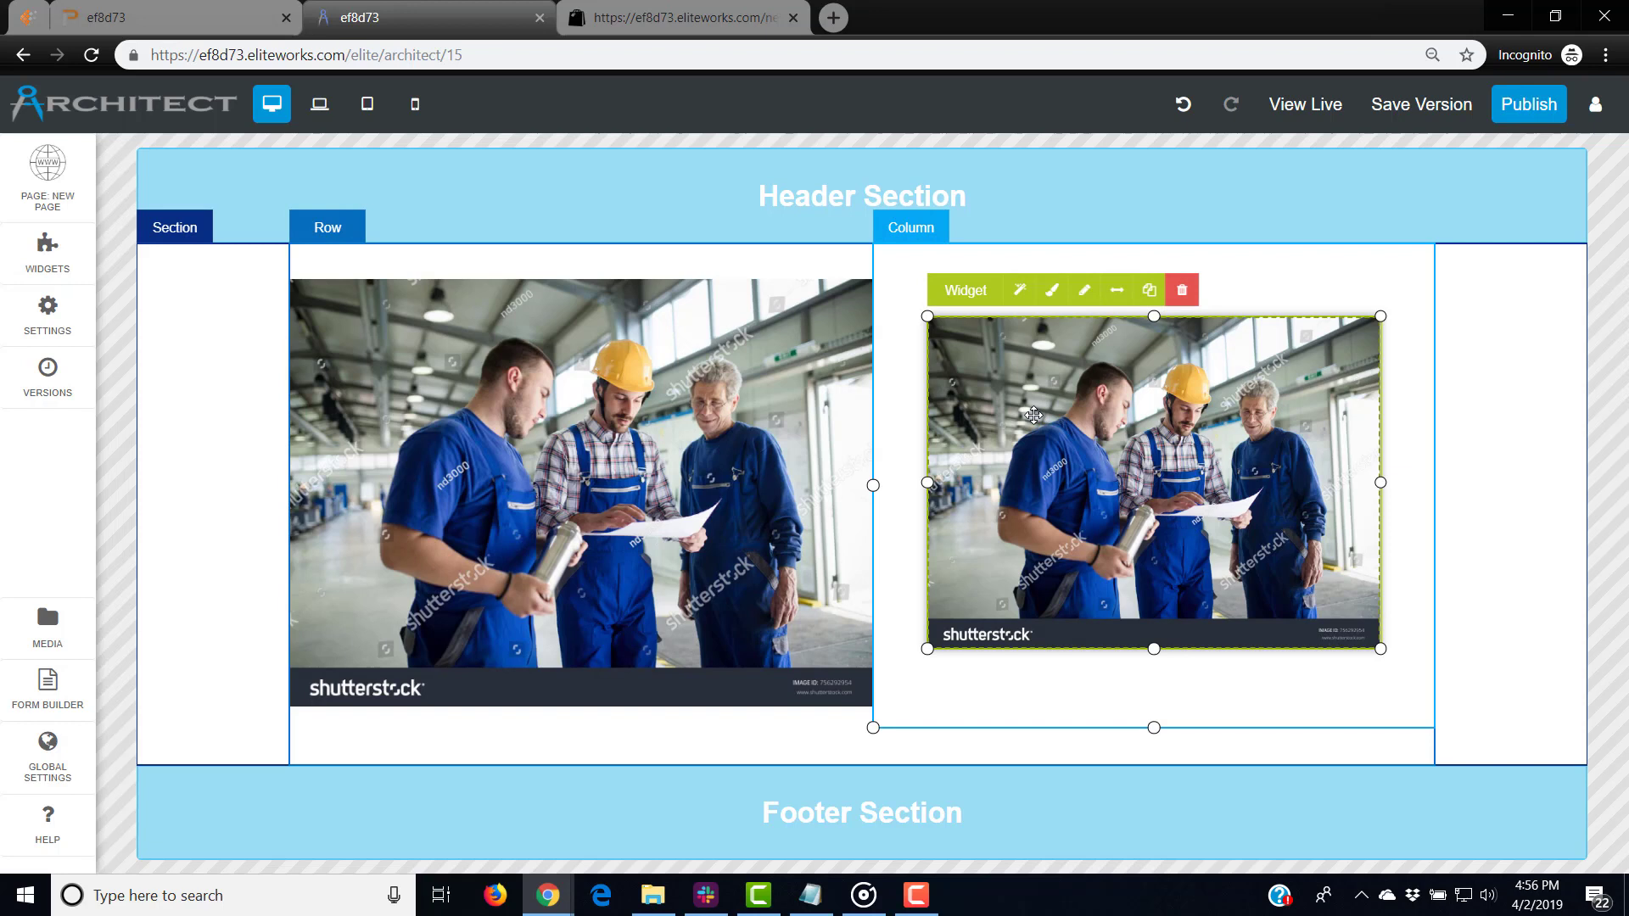
left_click(1023, 296)
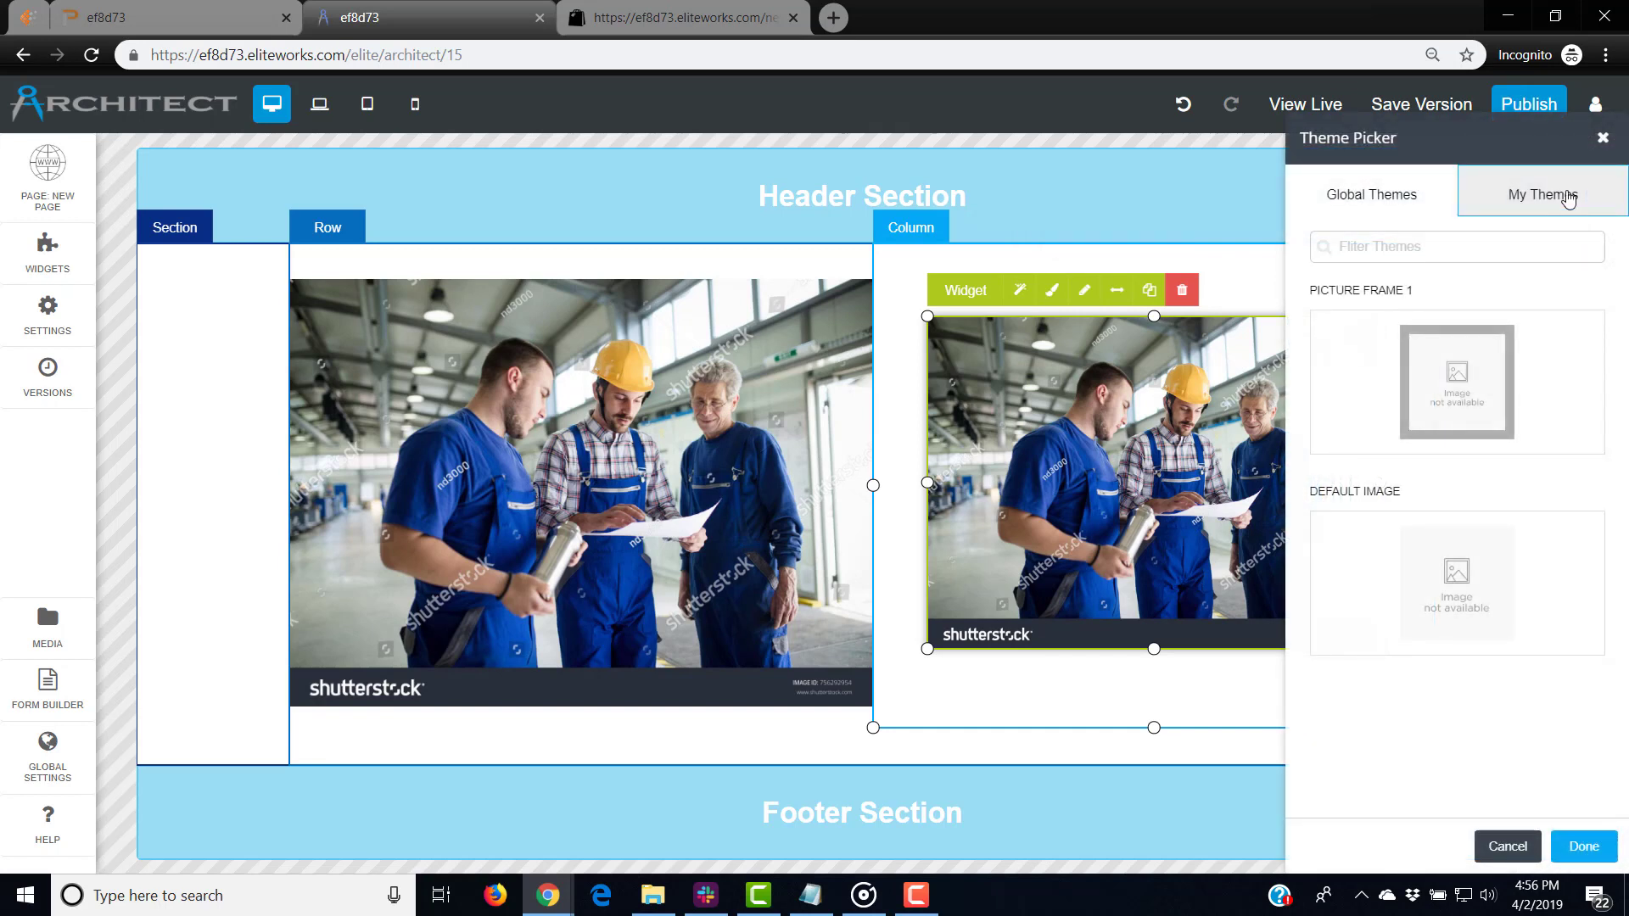
left_click(1560, 848)
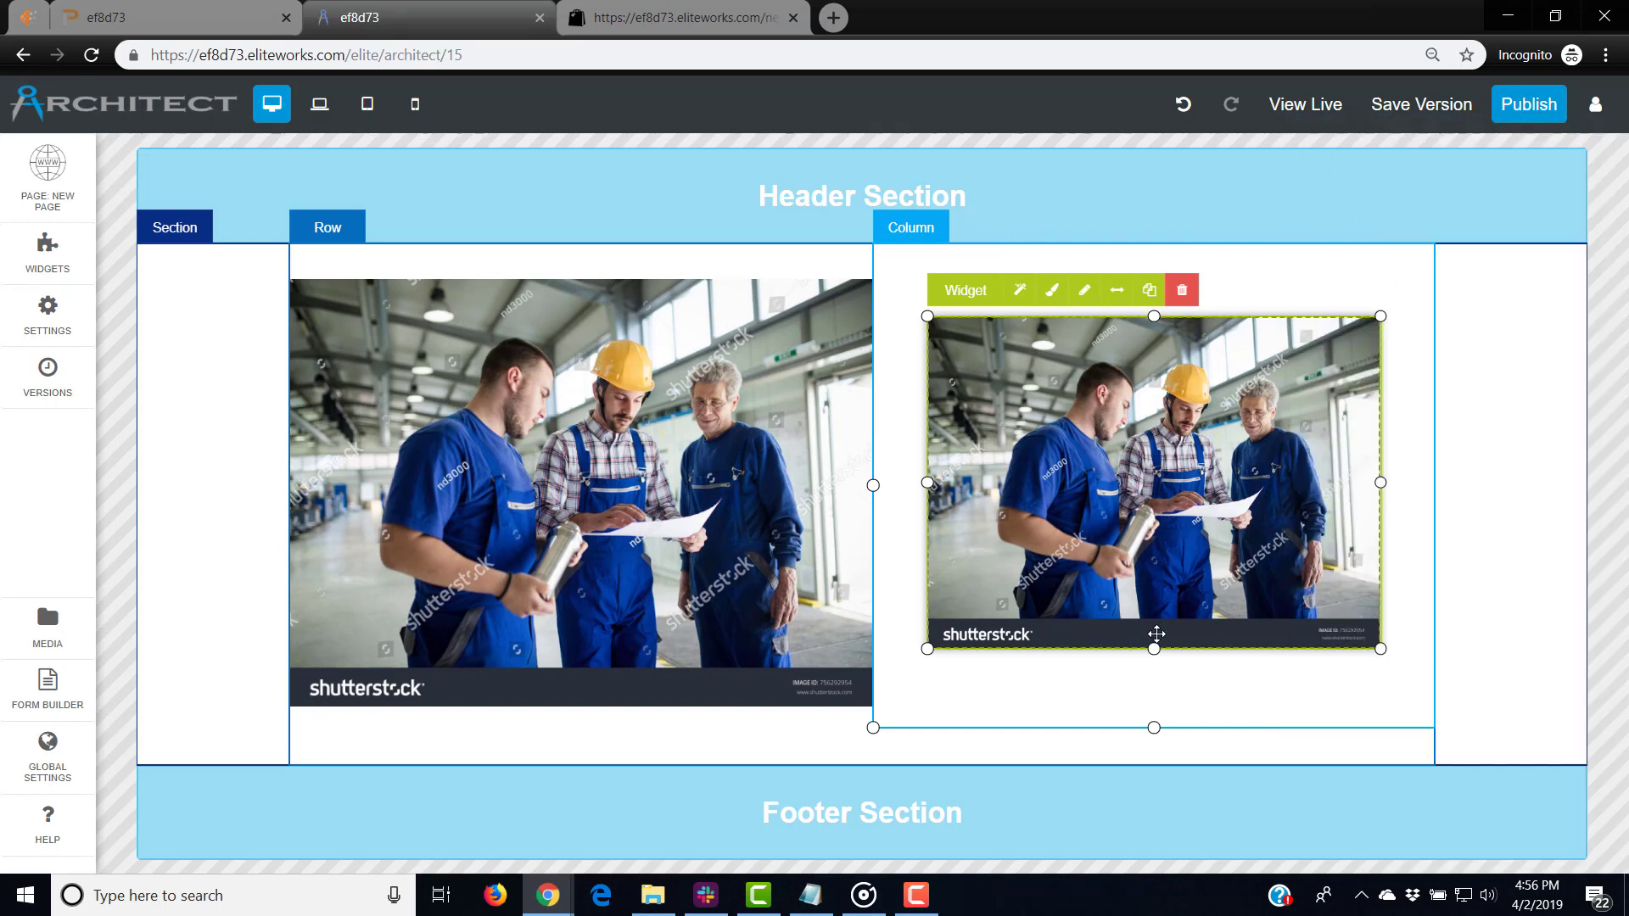